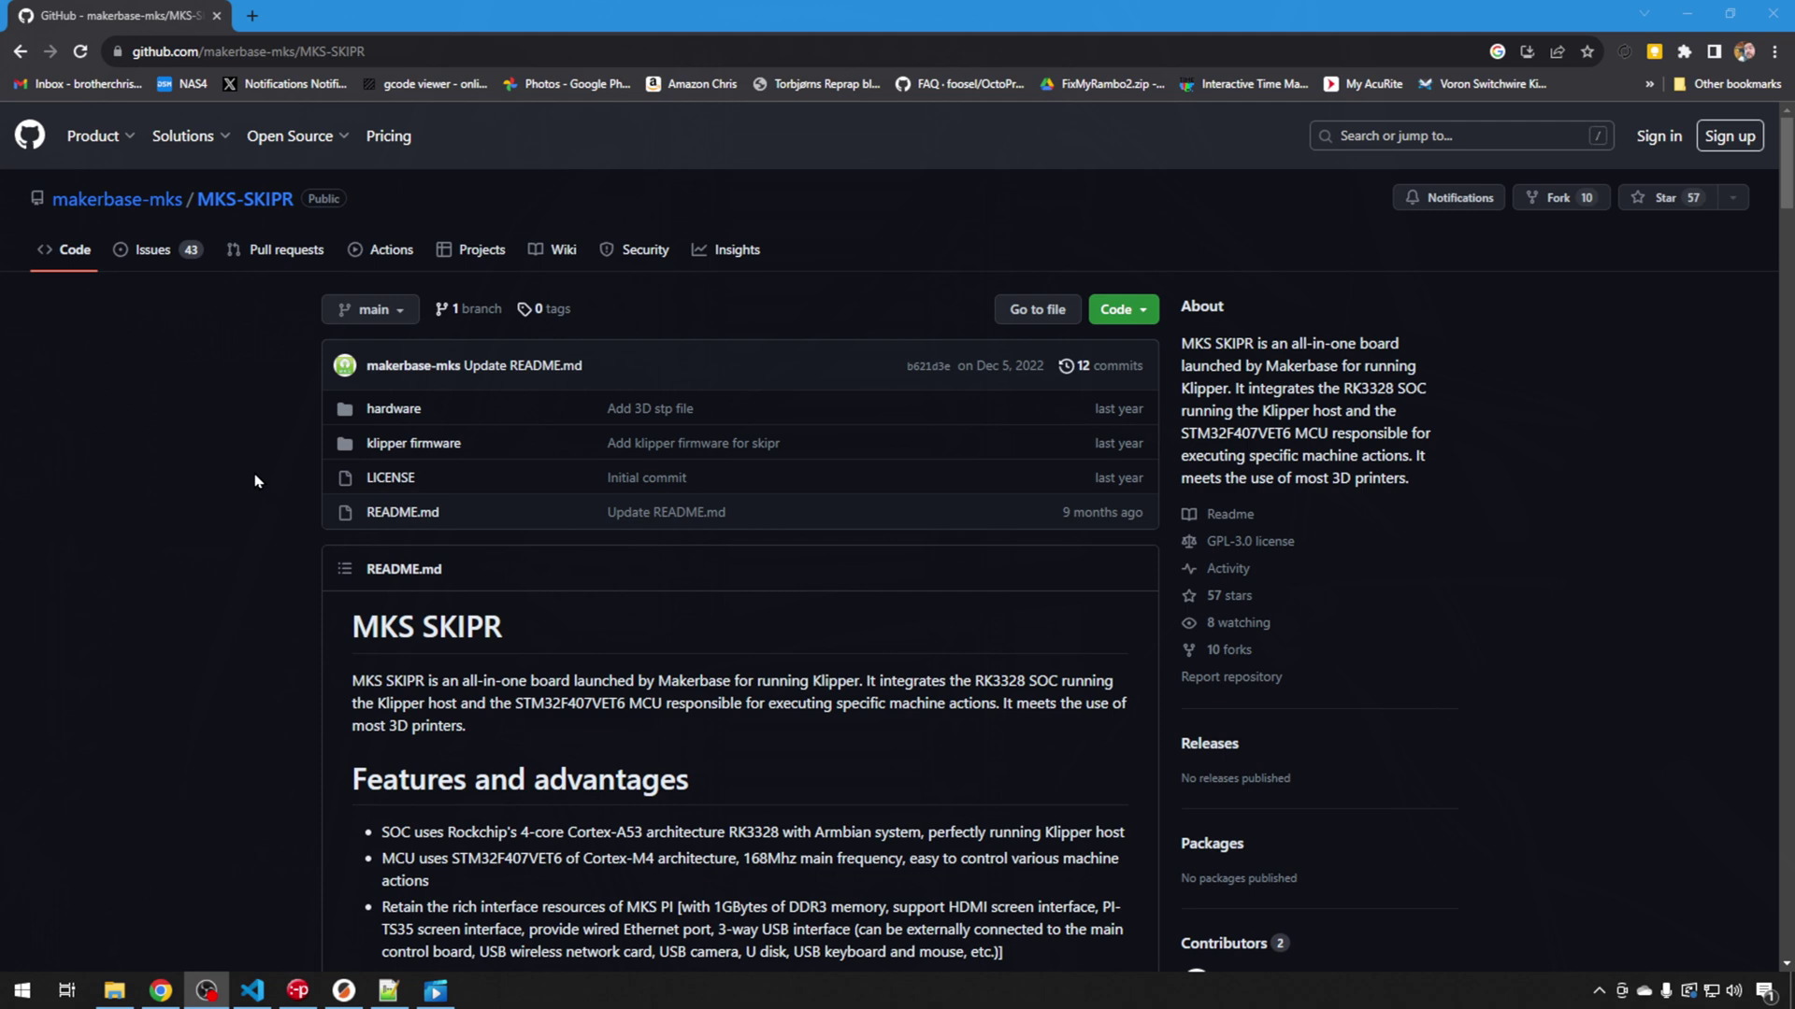
Open the MKS SKIPR V1.0_002 PIN.pdf pinout sheet from the repository's hardware folder
{"action": "left_click", "coordinate": [383, 409]}
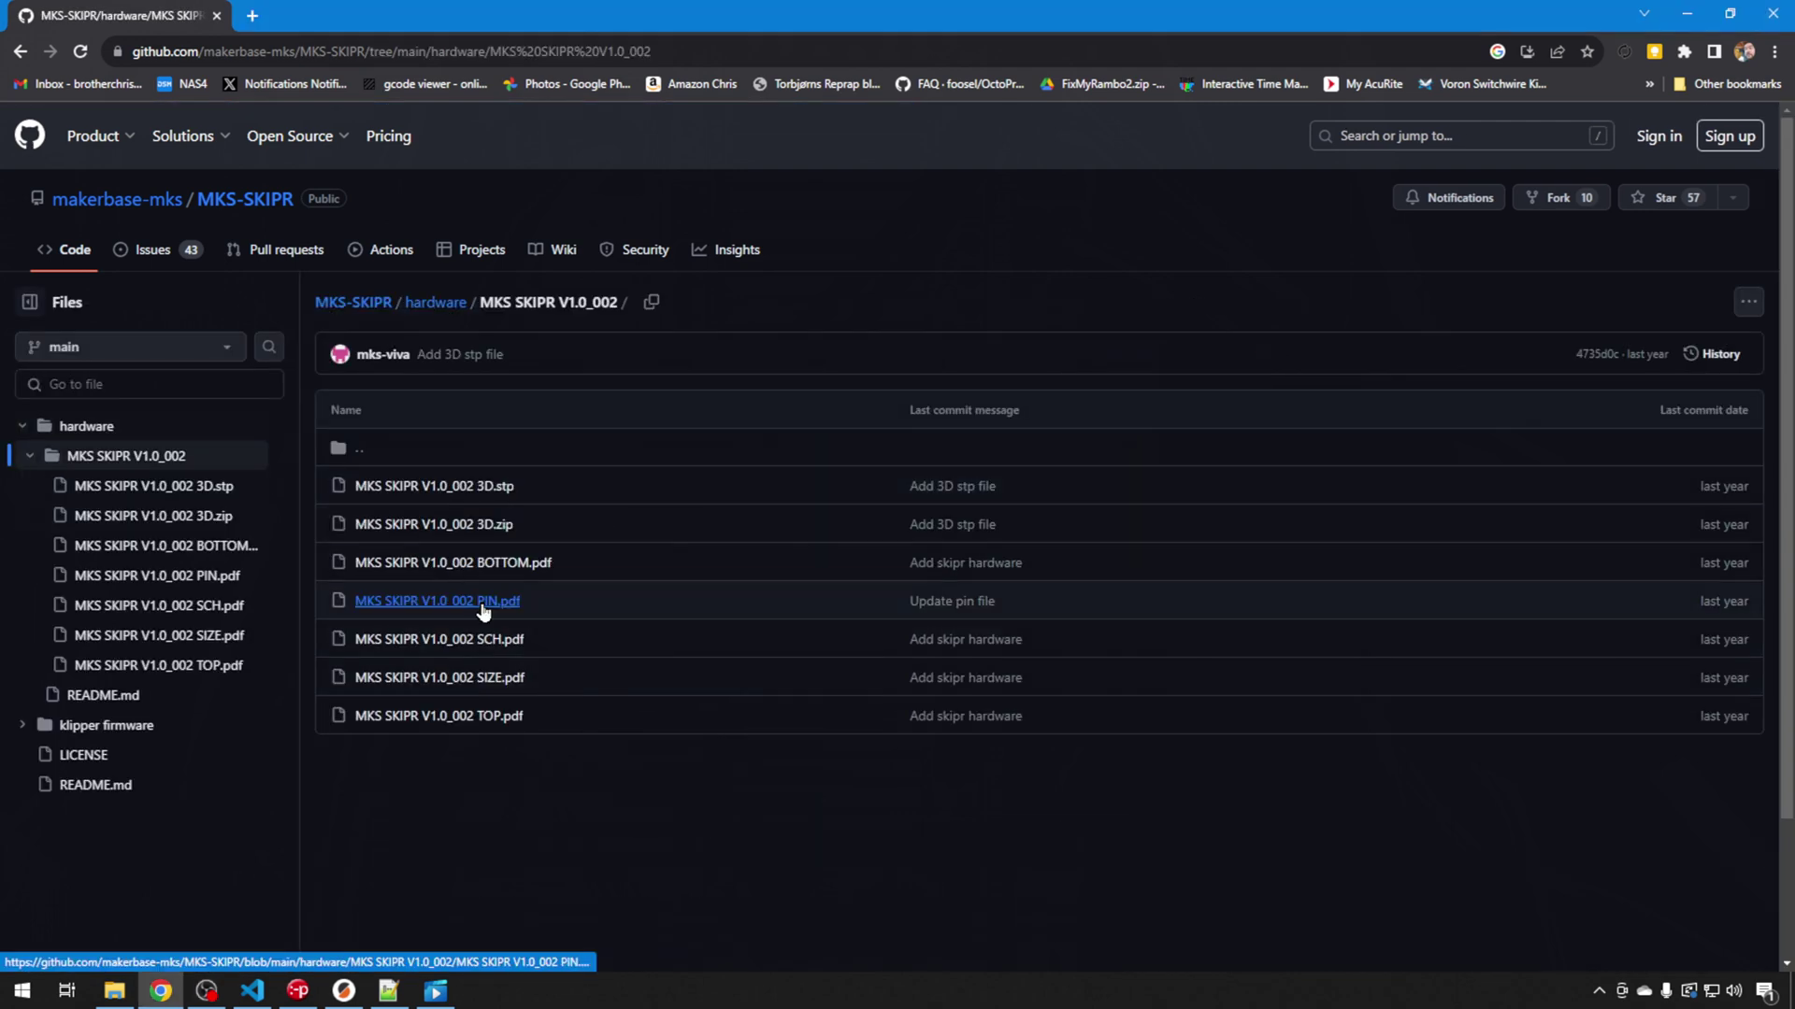
{"action": "left_click", "coordinate": [481, 603]}
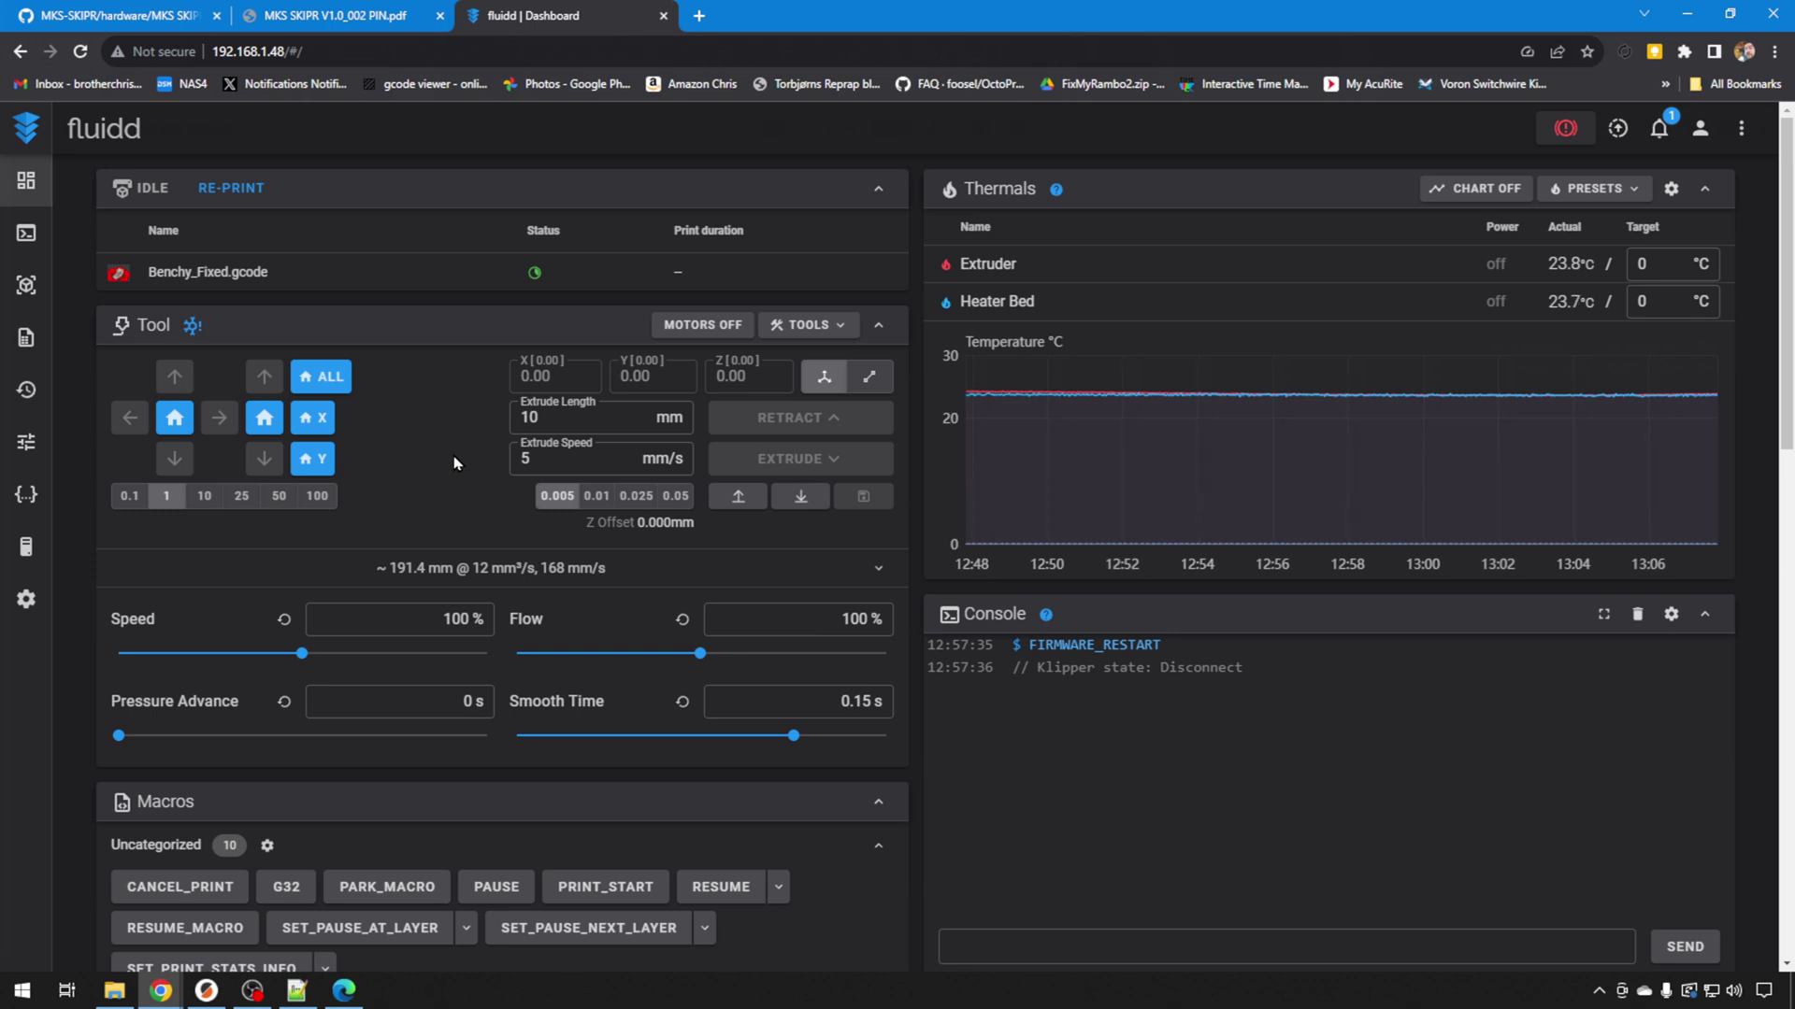
Open printer.cfg in the configuration editor and place the cursor on blank line 112 above [heater_bed]
{"action": "left_click", "coordinate": [27, 495]}
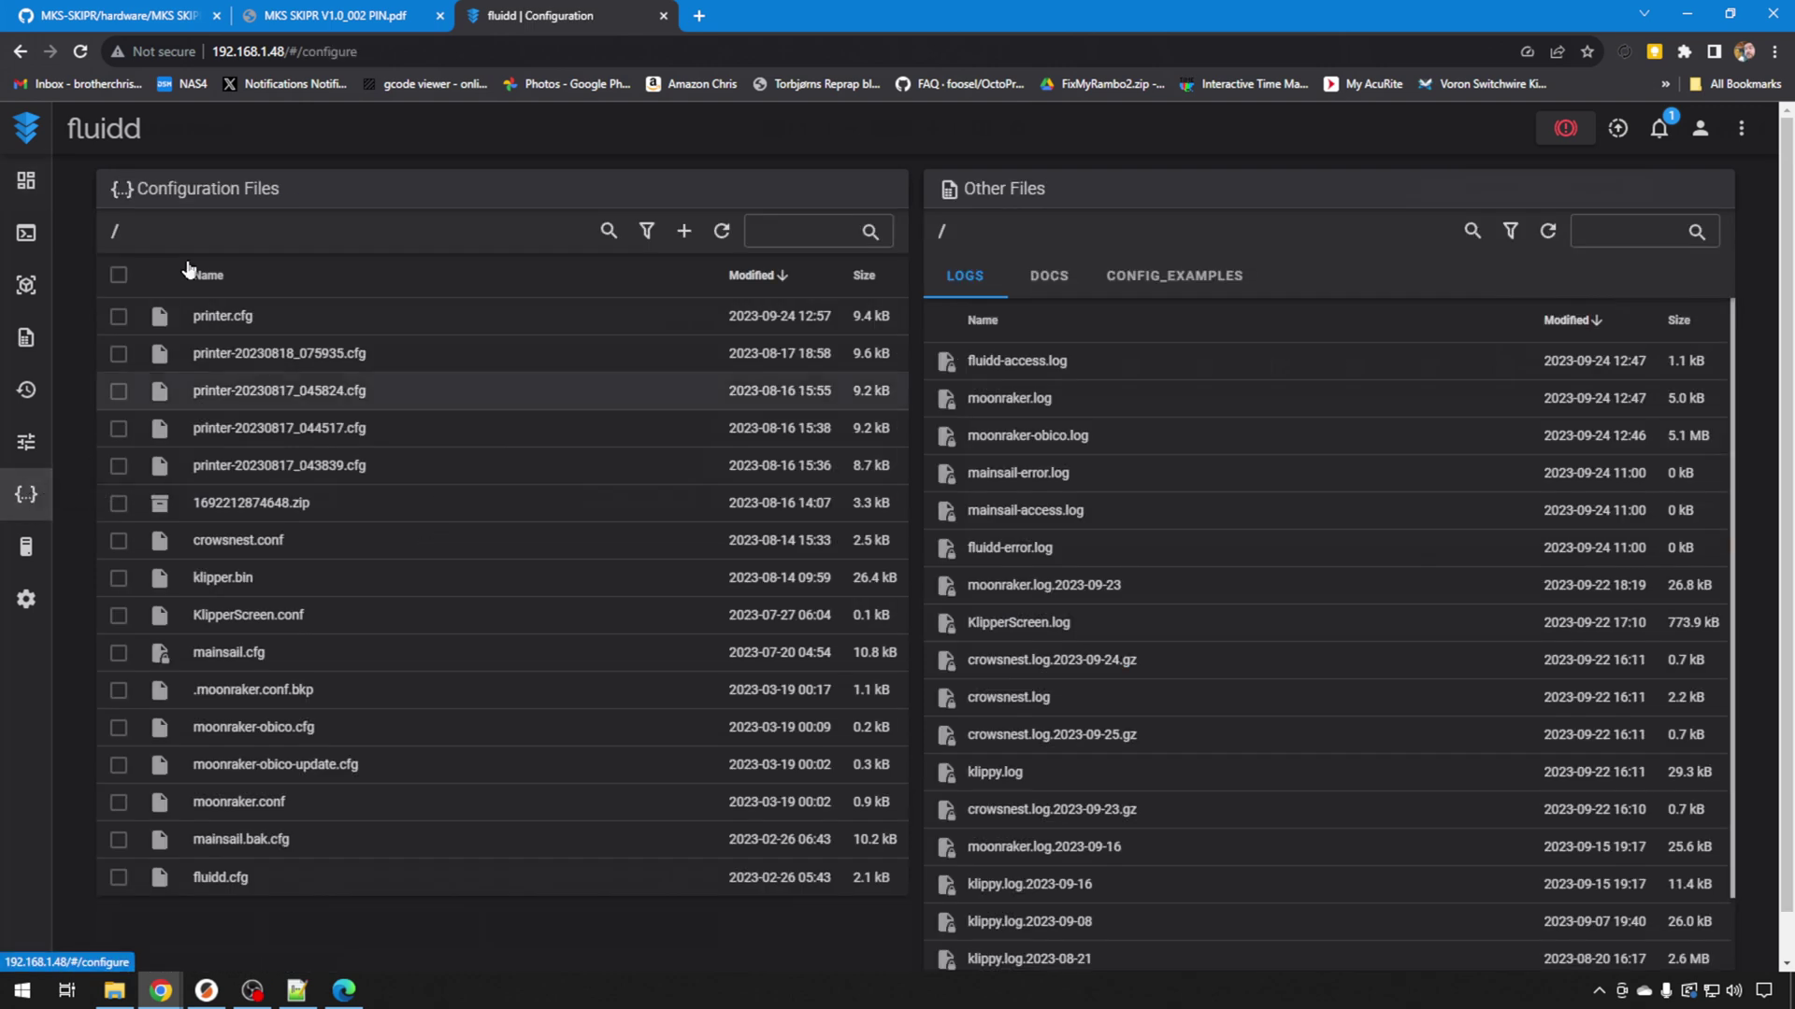
{"action": "left_click", "coordinate": [236, 321]}
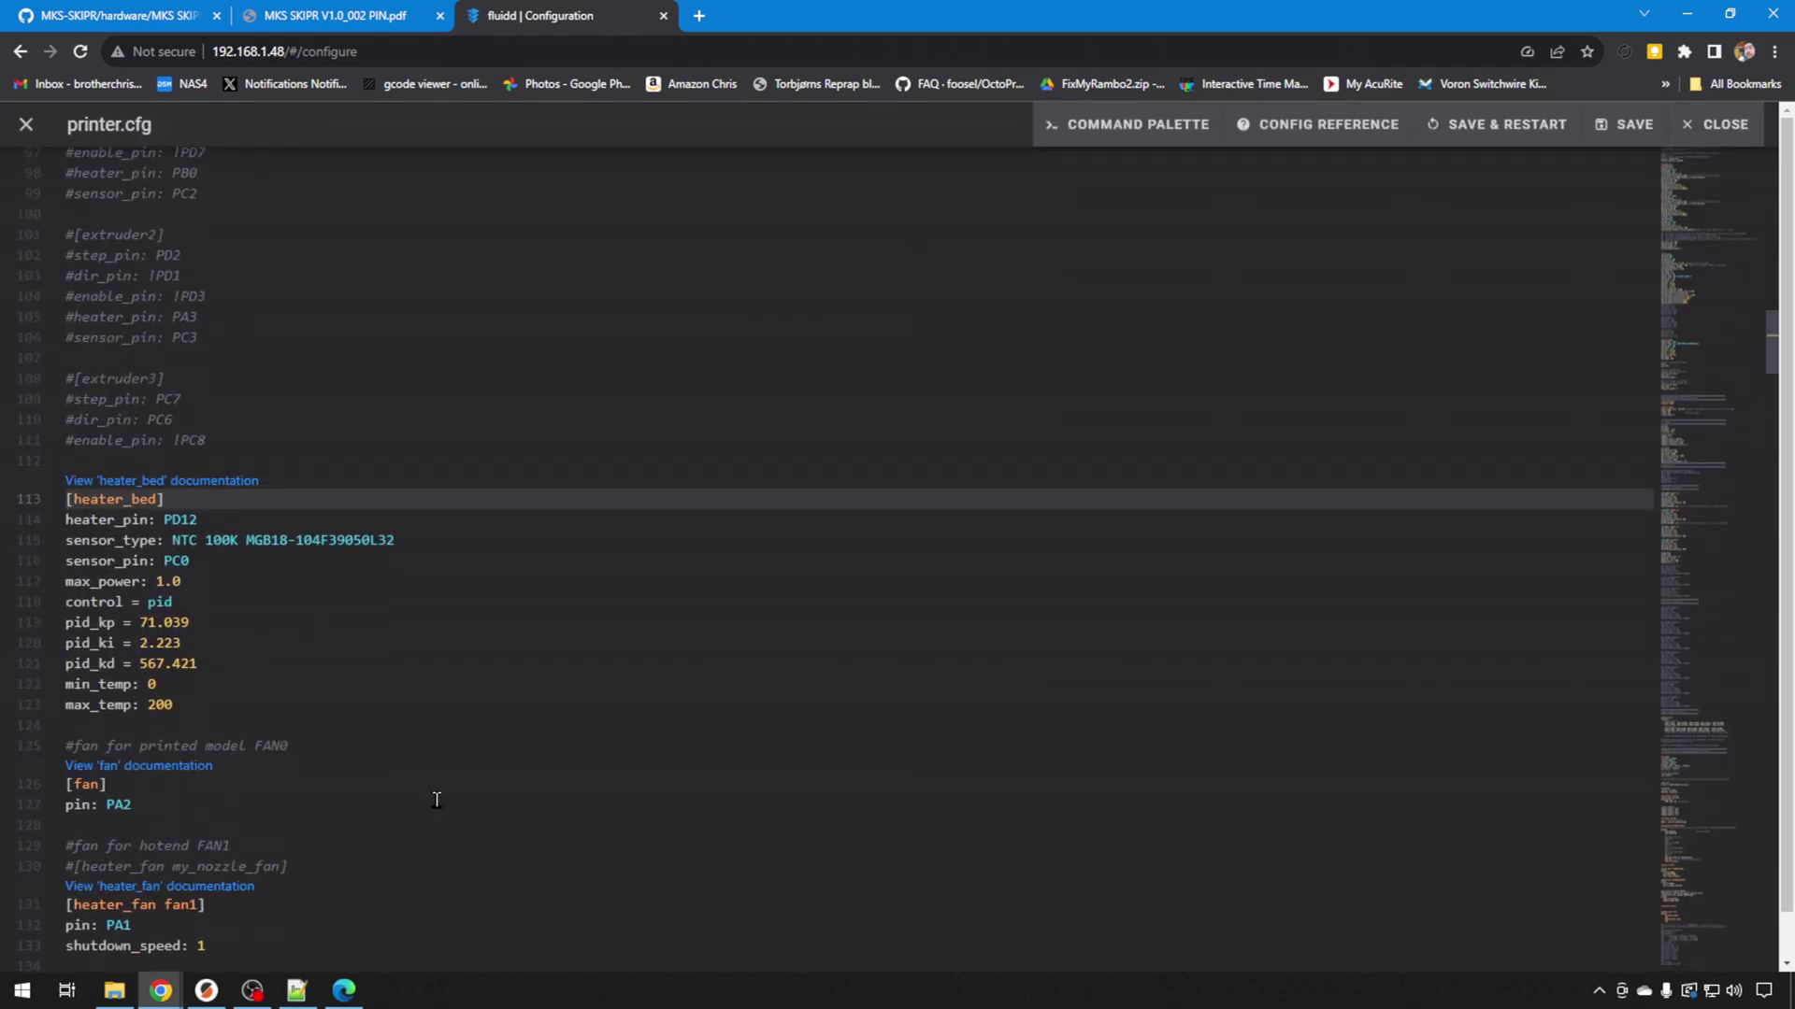
{"action": "scroll", "coordinate": [462, 782], "scroll_direction": "up", "scroll_amount": 10}
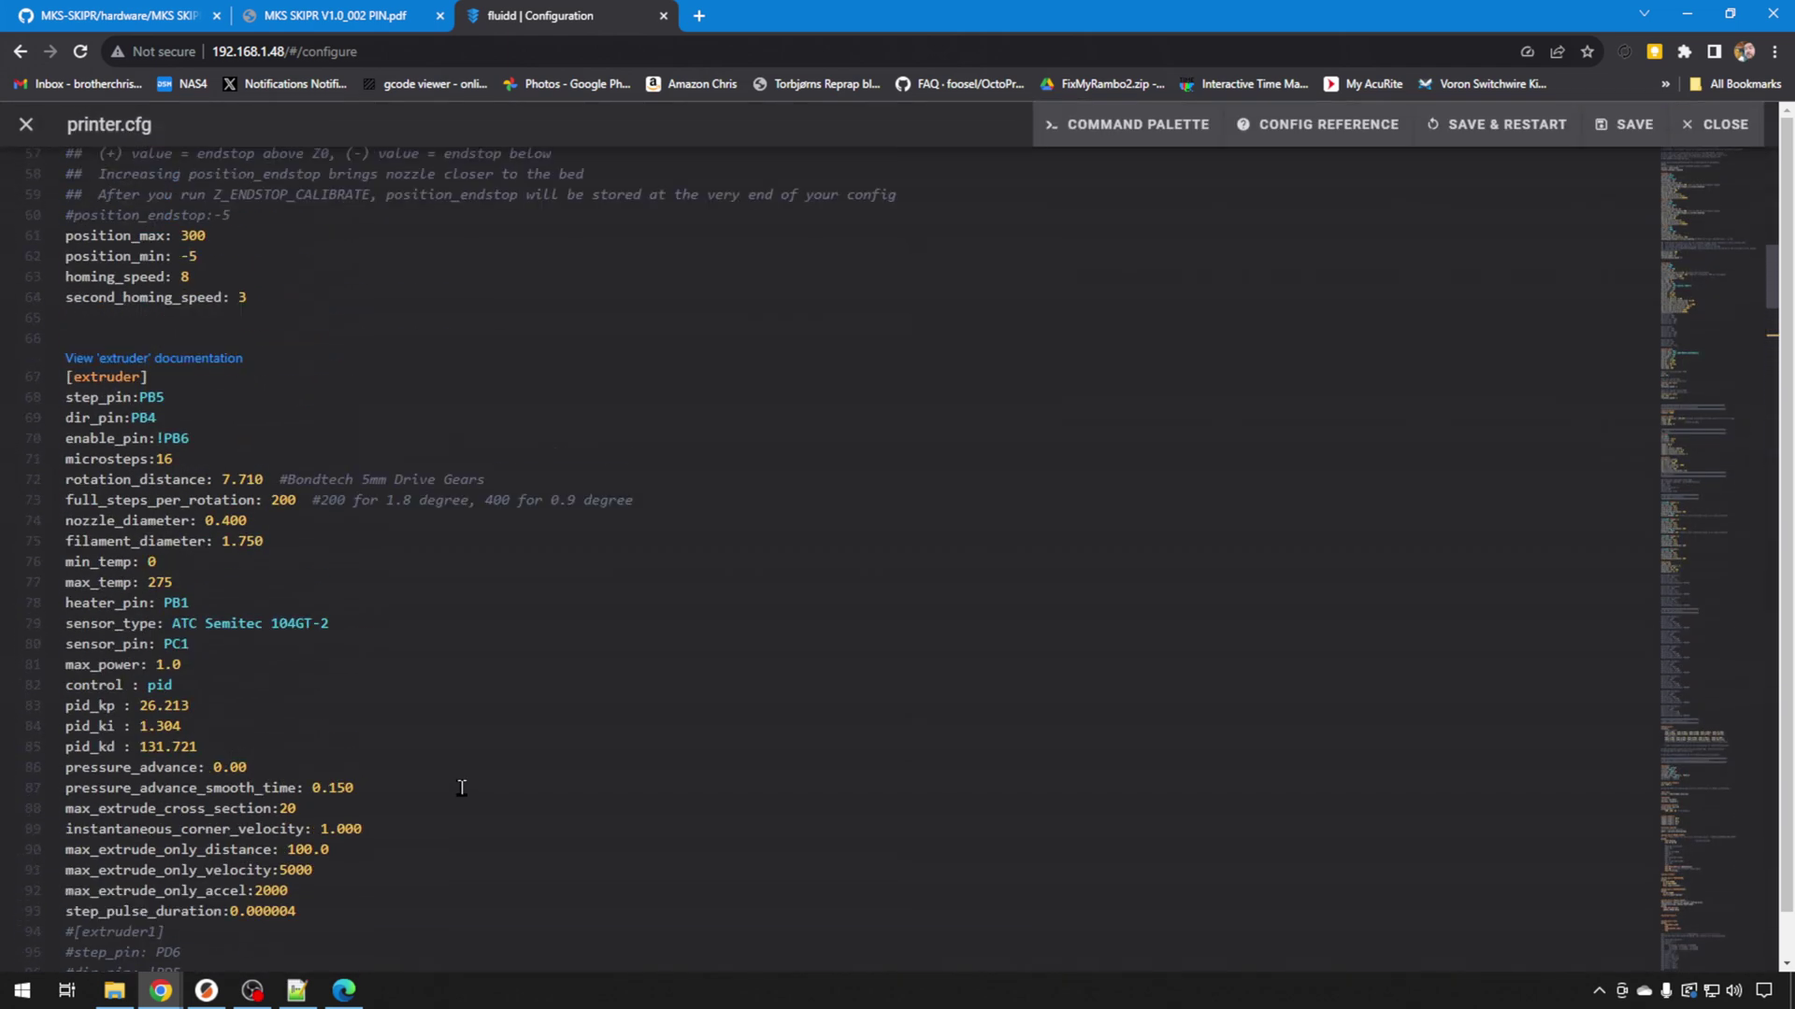
{"action": "scroll", "coordinate": [471, 777], "scroll_direction": "up", "scroll_amount": 5}
{"action": "scroll", "coordinate": [474, 776], "scroll_direction": "down", "scroll_amount": 7}
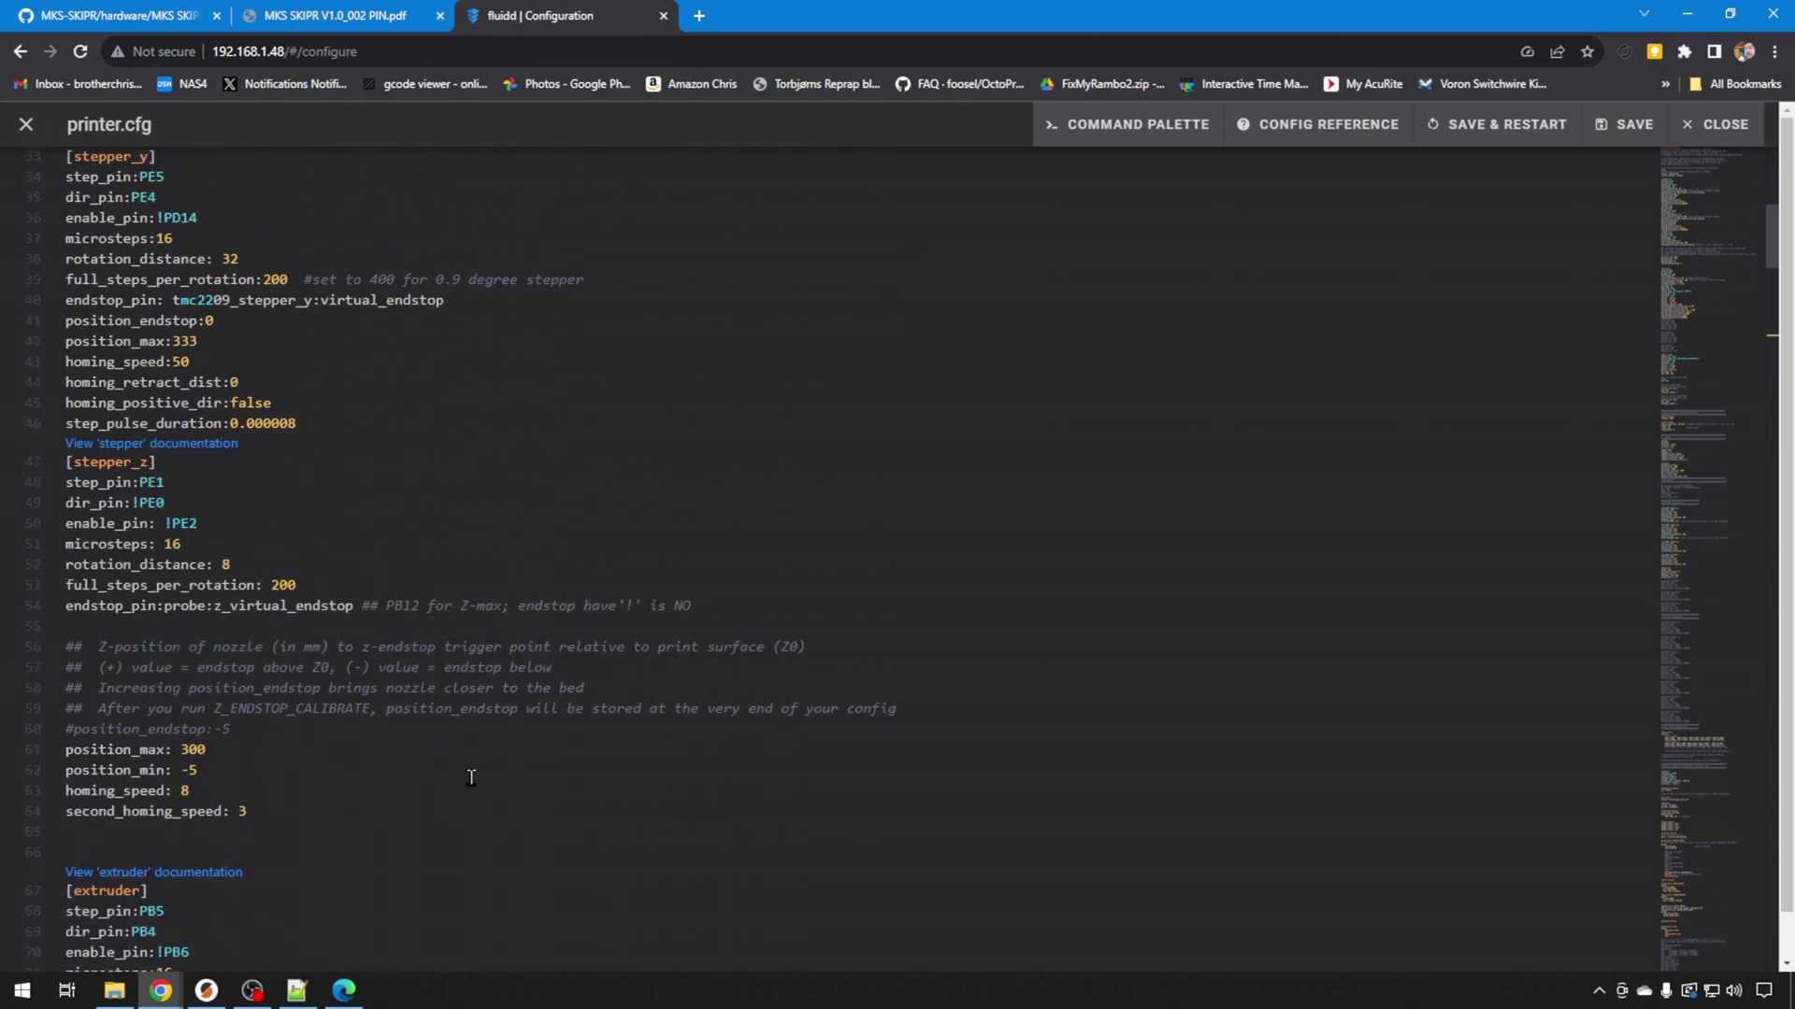
{"action": "scroll", "coordinate": [474, 775], "scroll_direction": "down", "scroll_amount": 5}
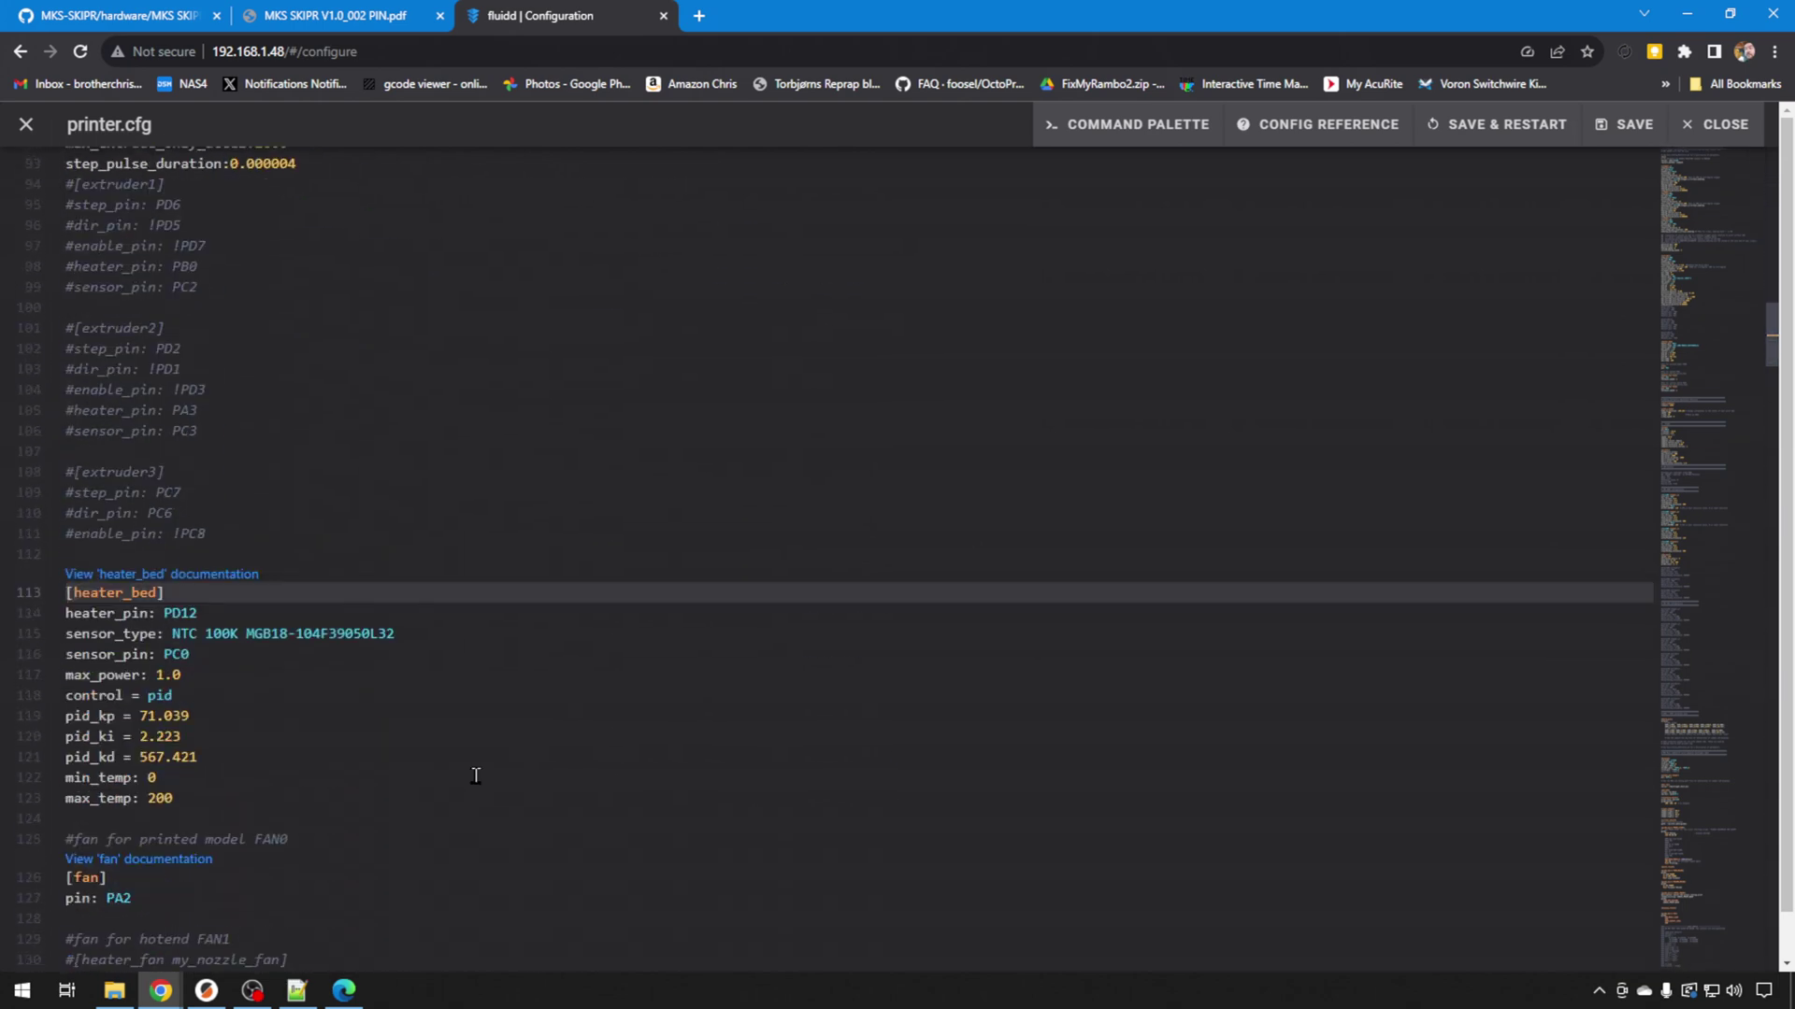
{"action": "scroll", "coordinate": [476, 776], "scroll_direction": "down", "scroll_amount": 2}
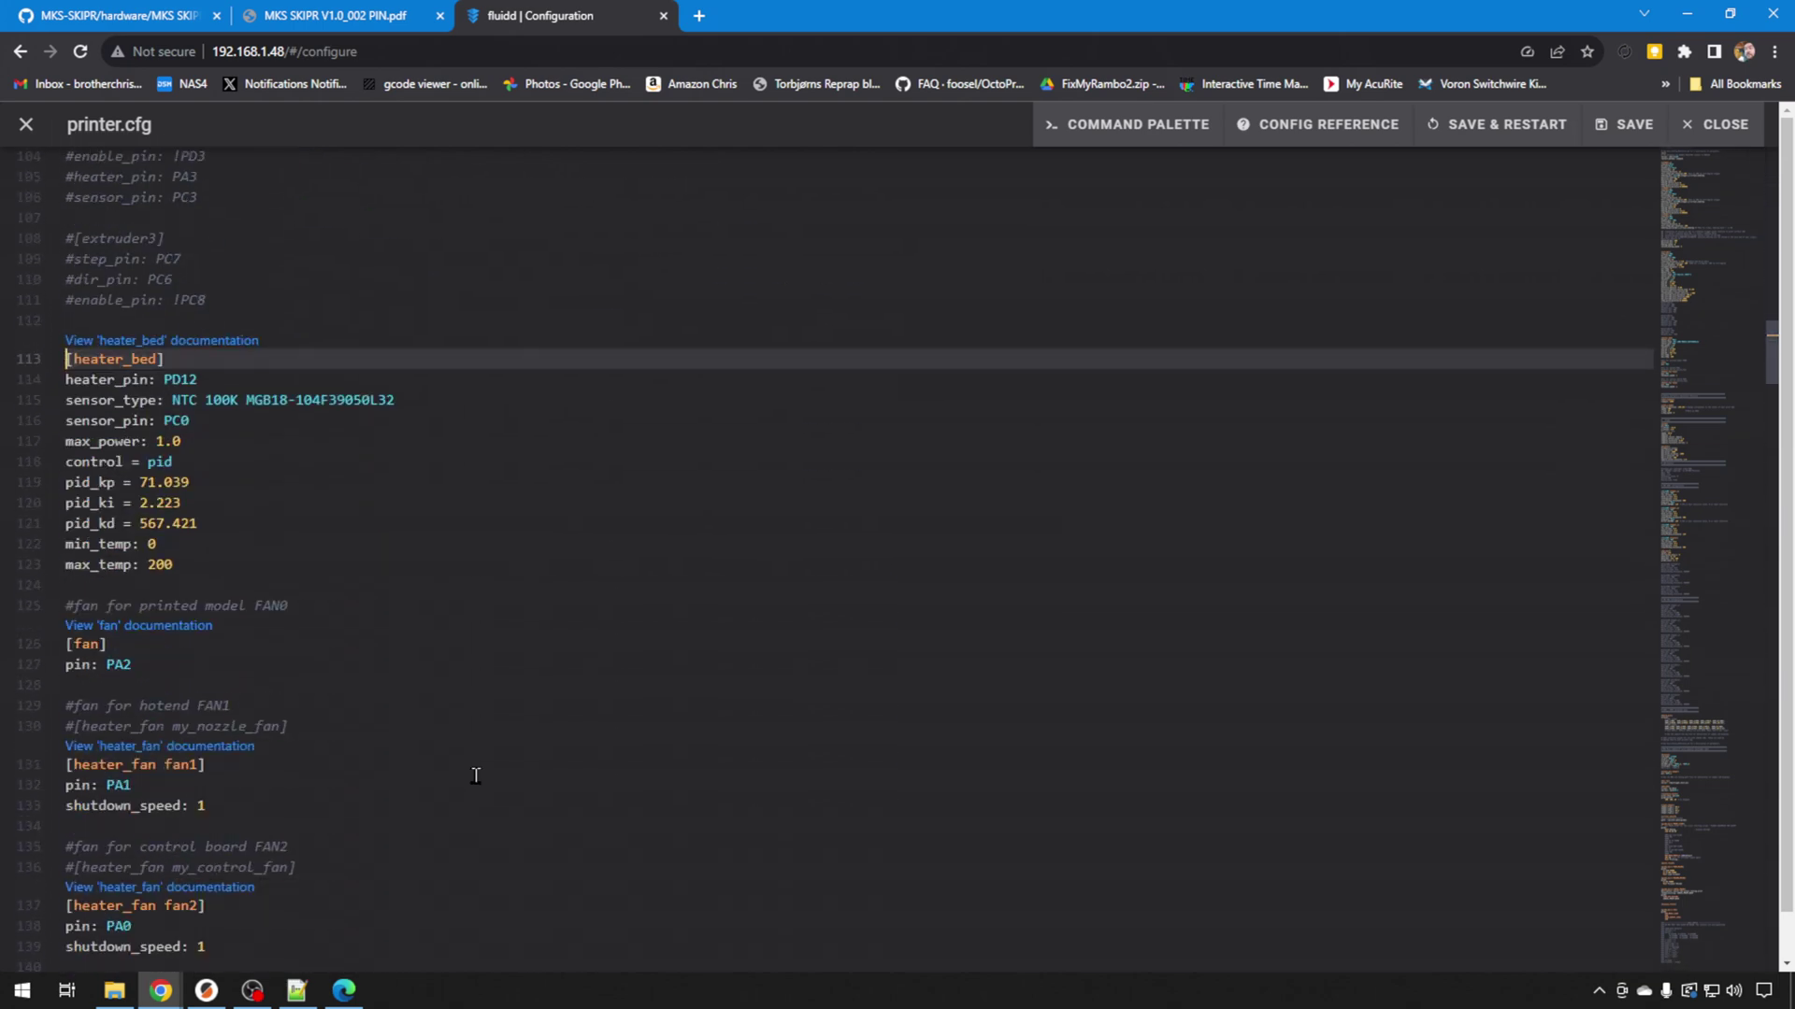
{"action": "left_click", "coordinate": [200, 320]}
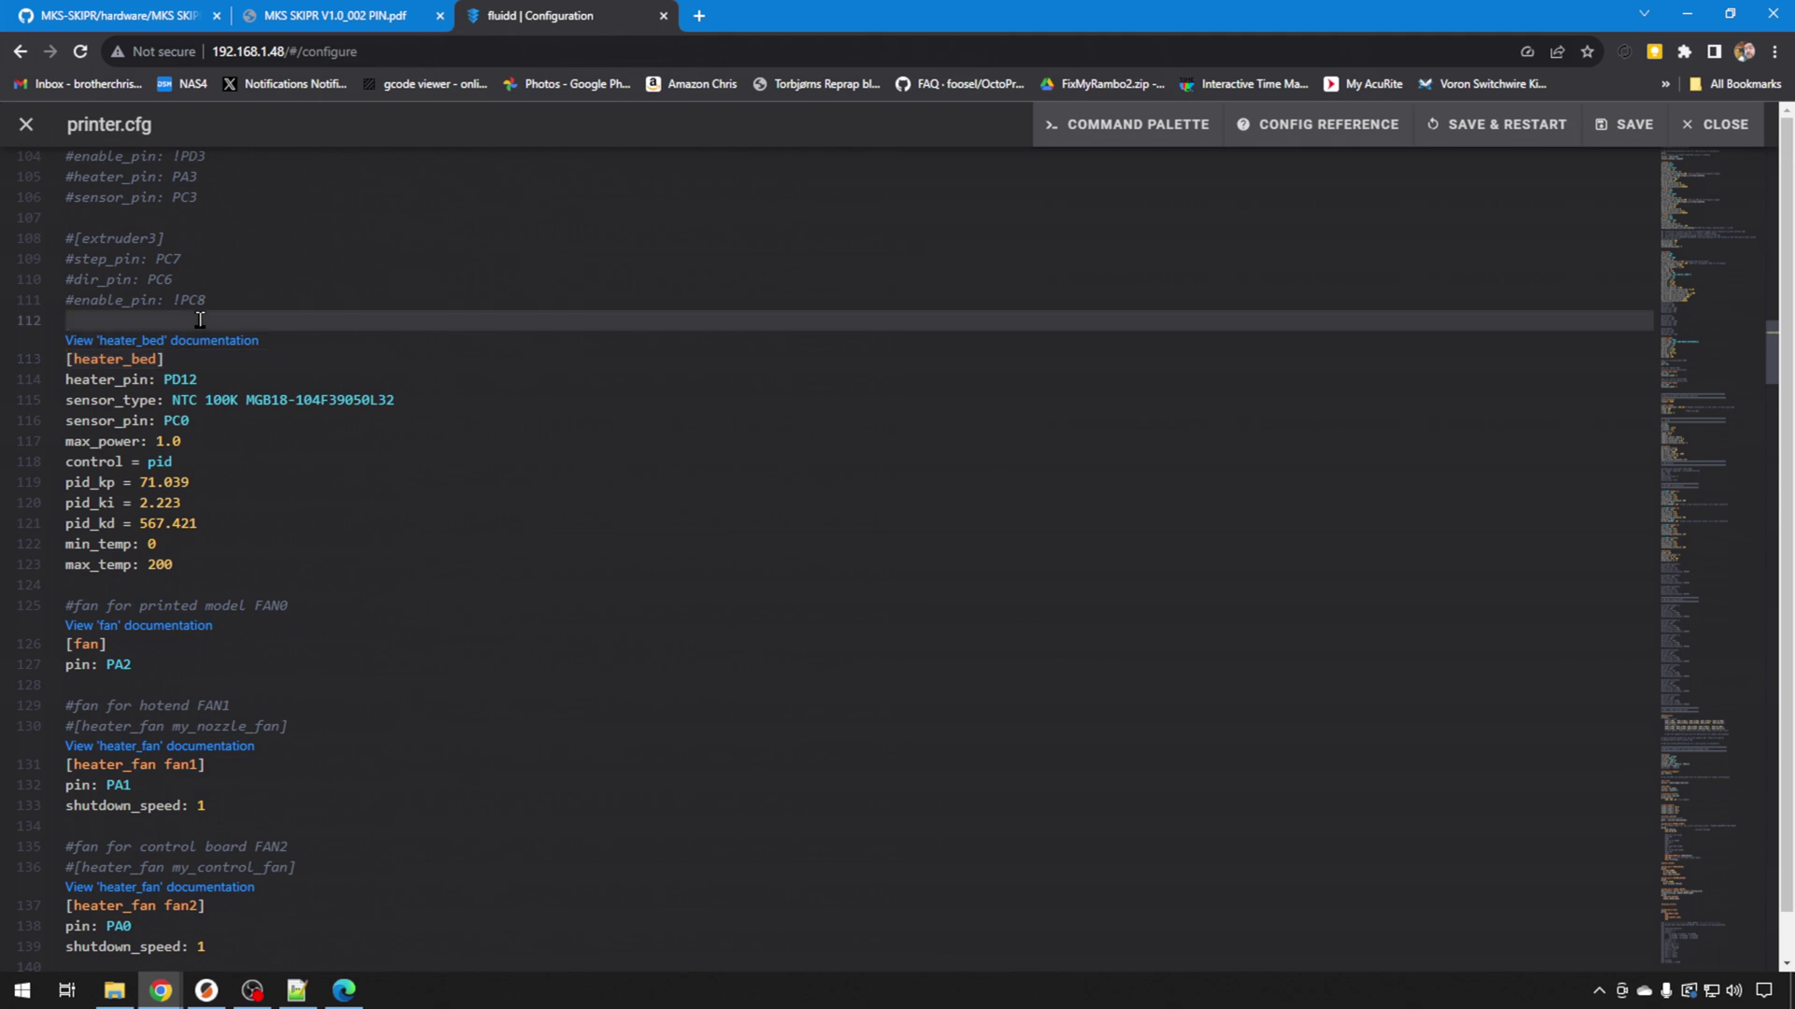
Insert spacing lines above heater_bed and add the [filament_switch_sensor RUNOUT] header
{"action": "key", "text": "Return"}
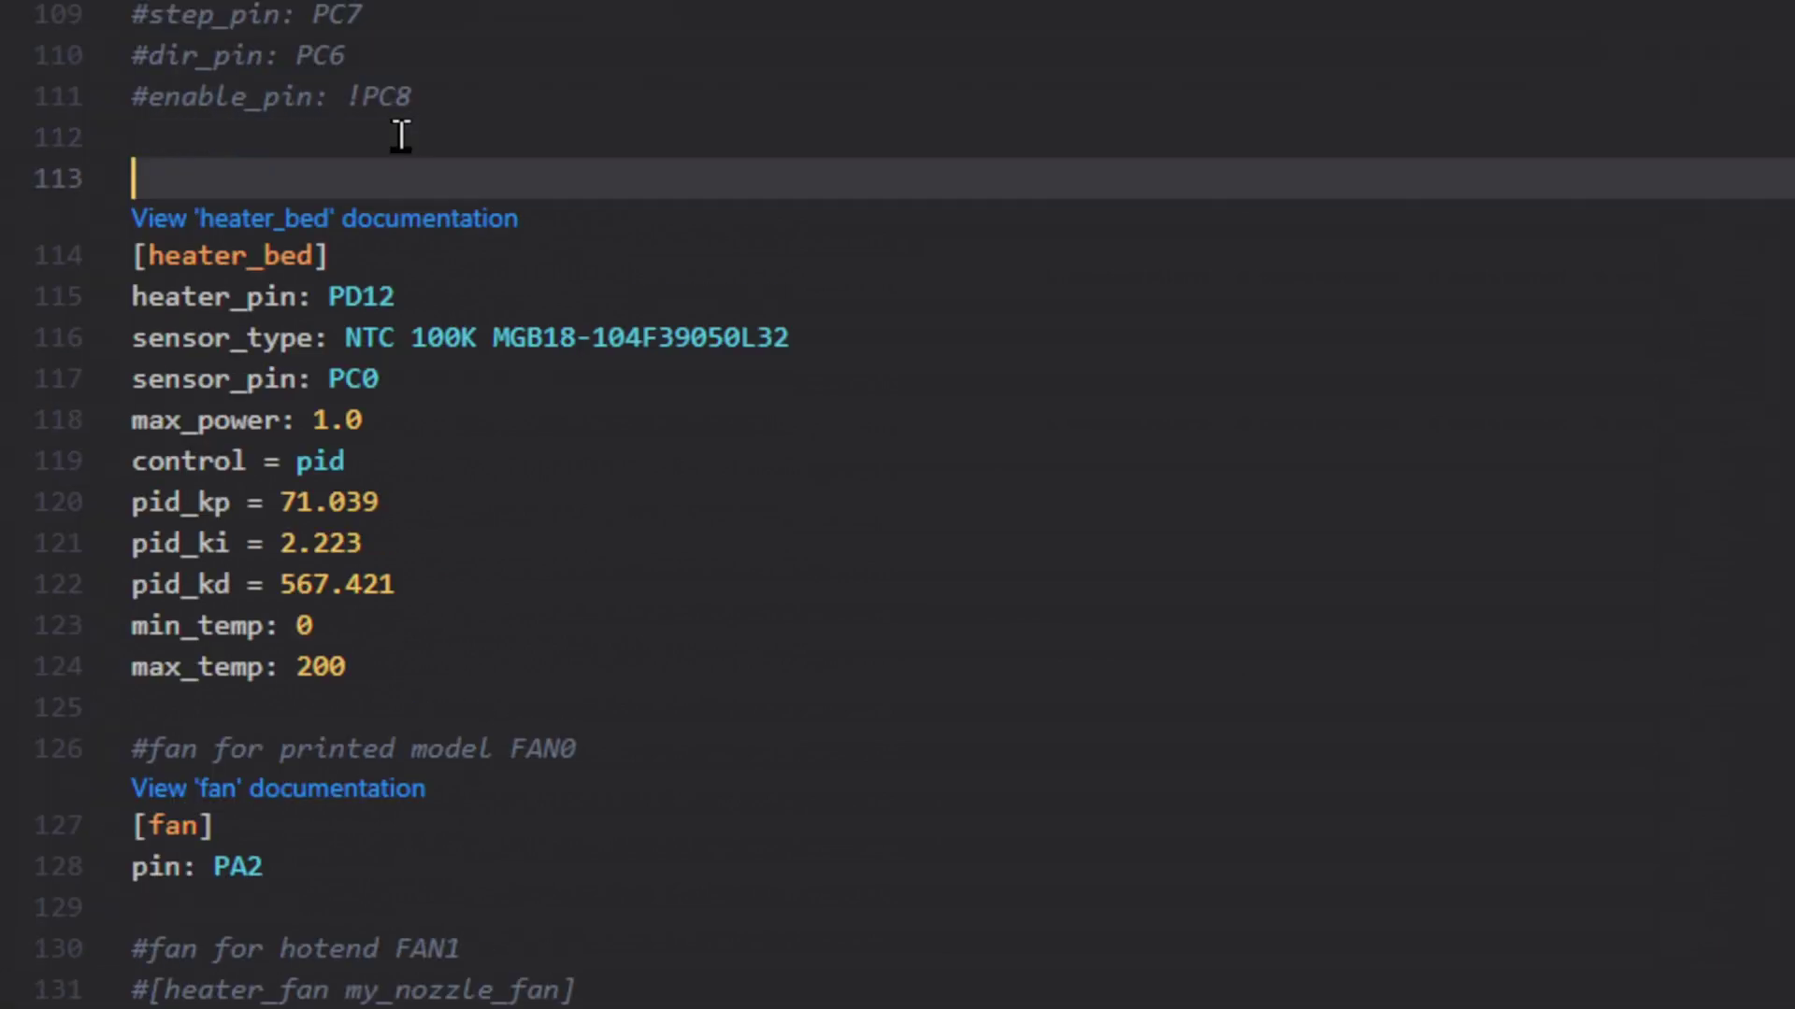
{"action": "key", "text": "Return"}
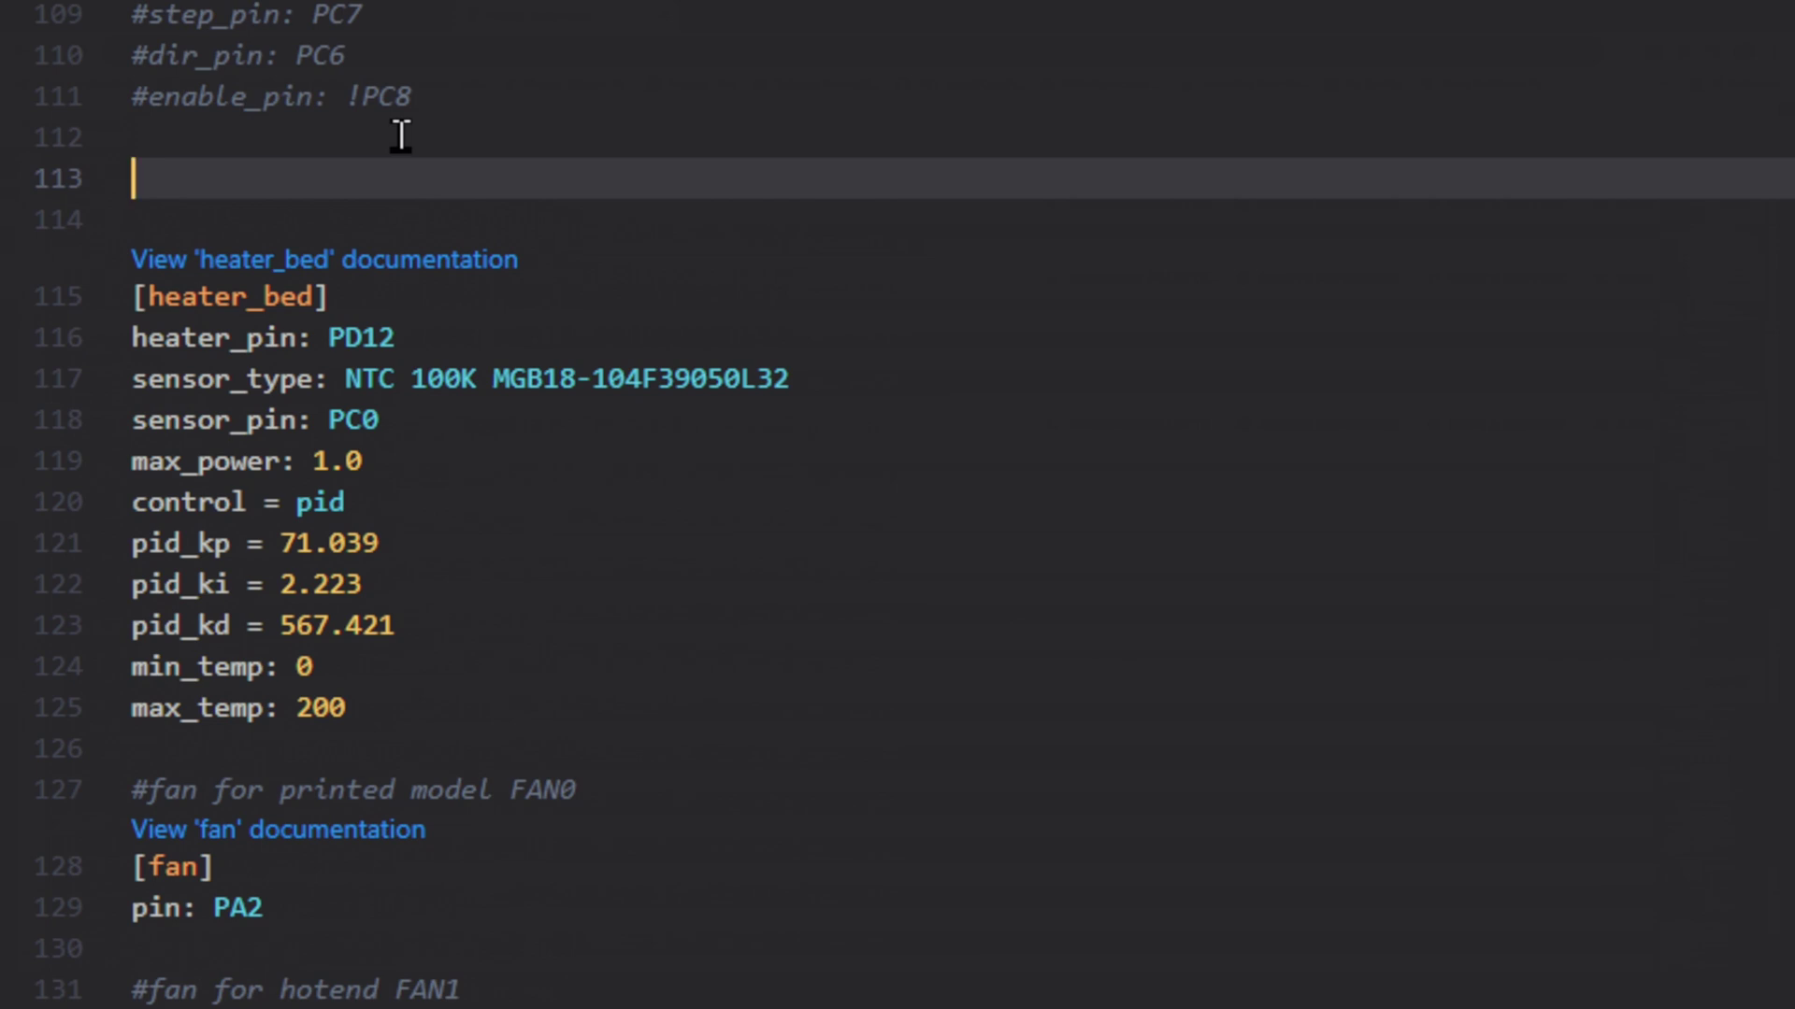
{"action": "type", "text": "[filament"}
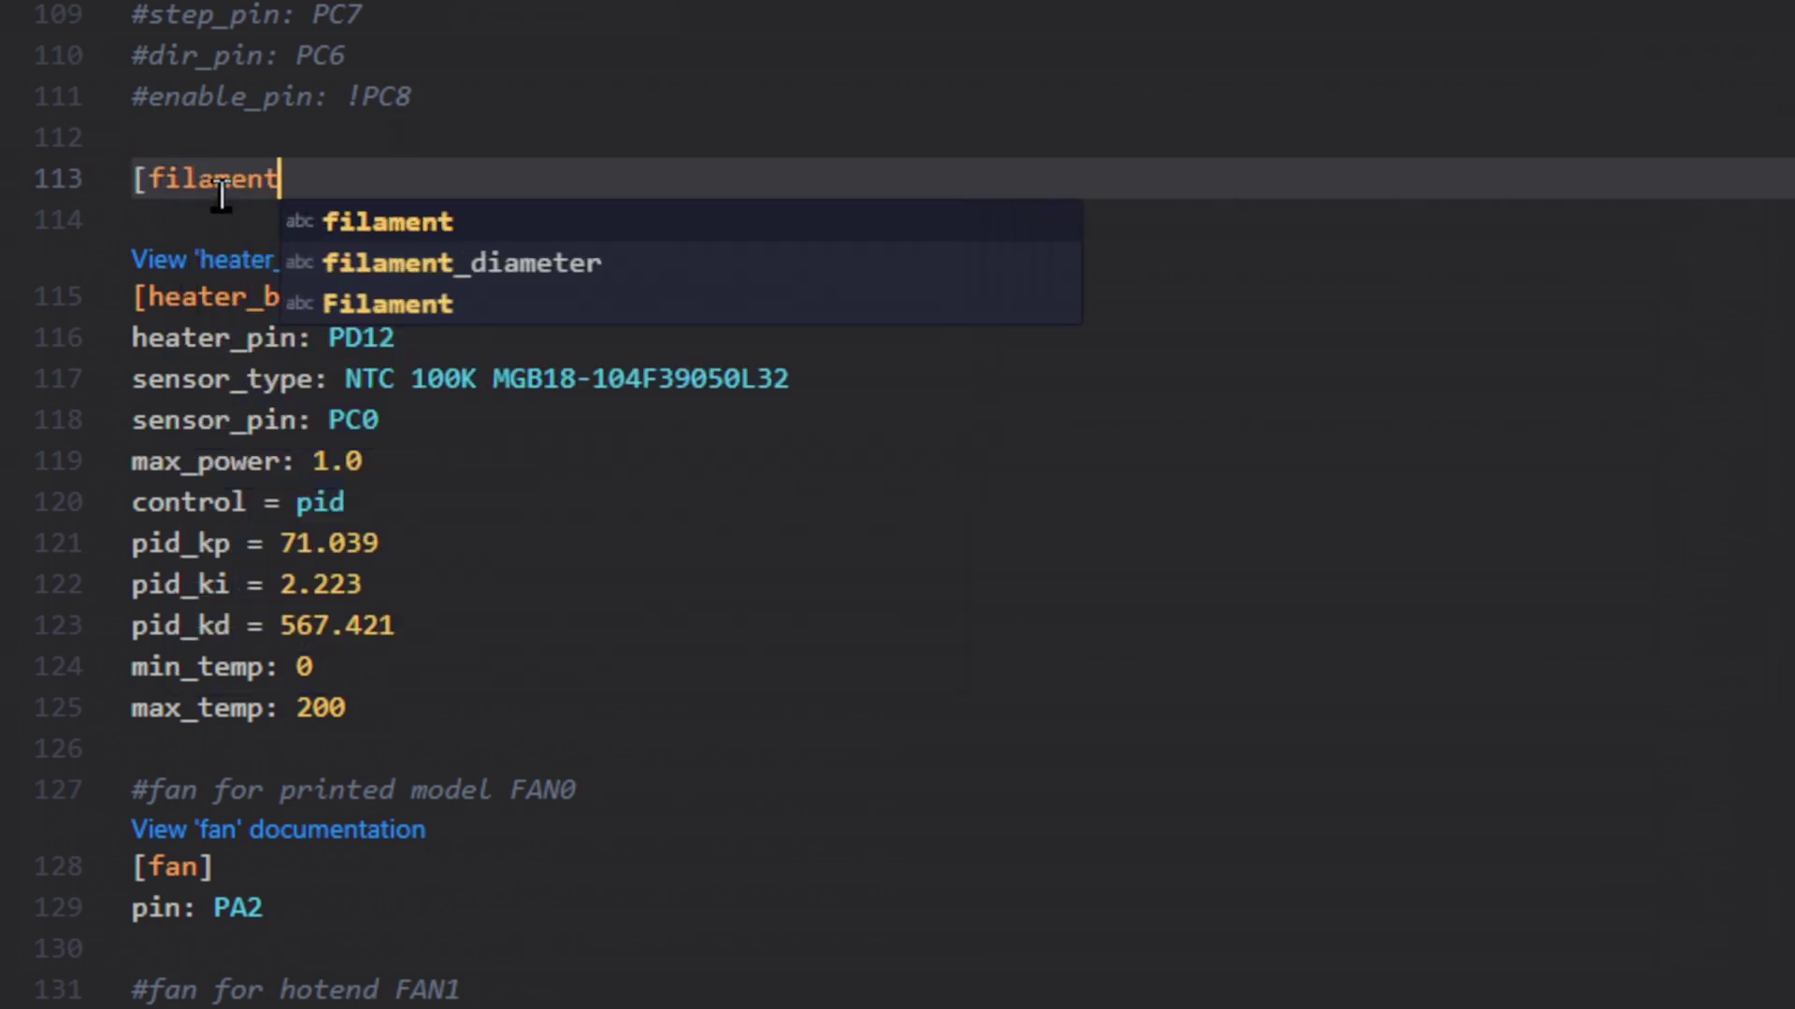
{"action": "type", "text": "_switc"}
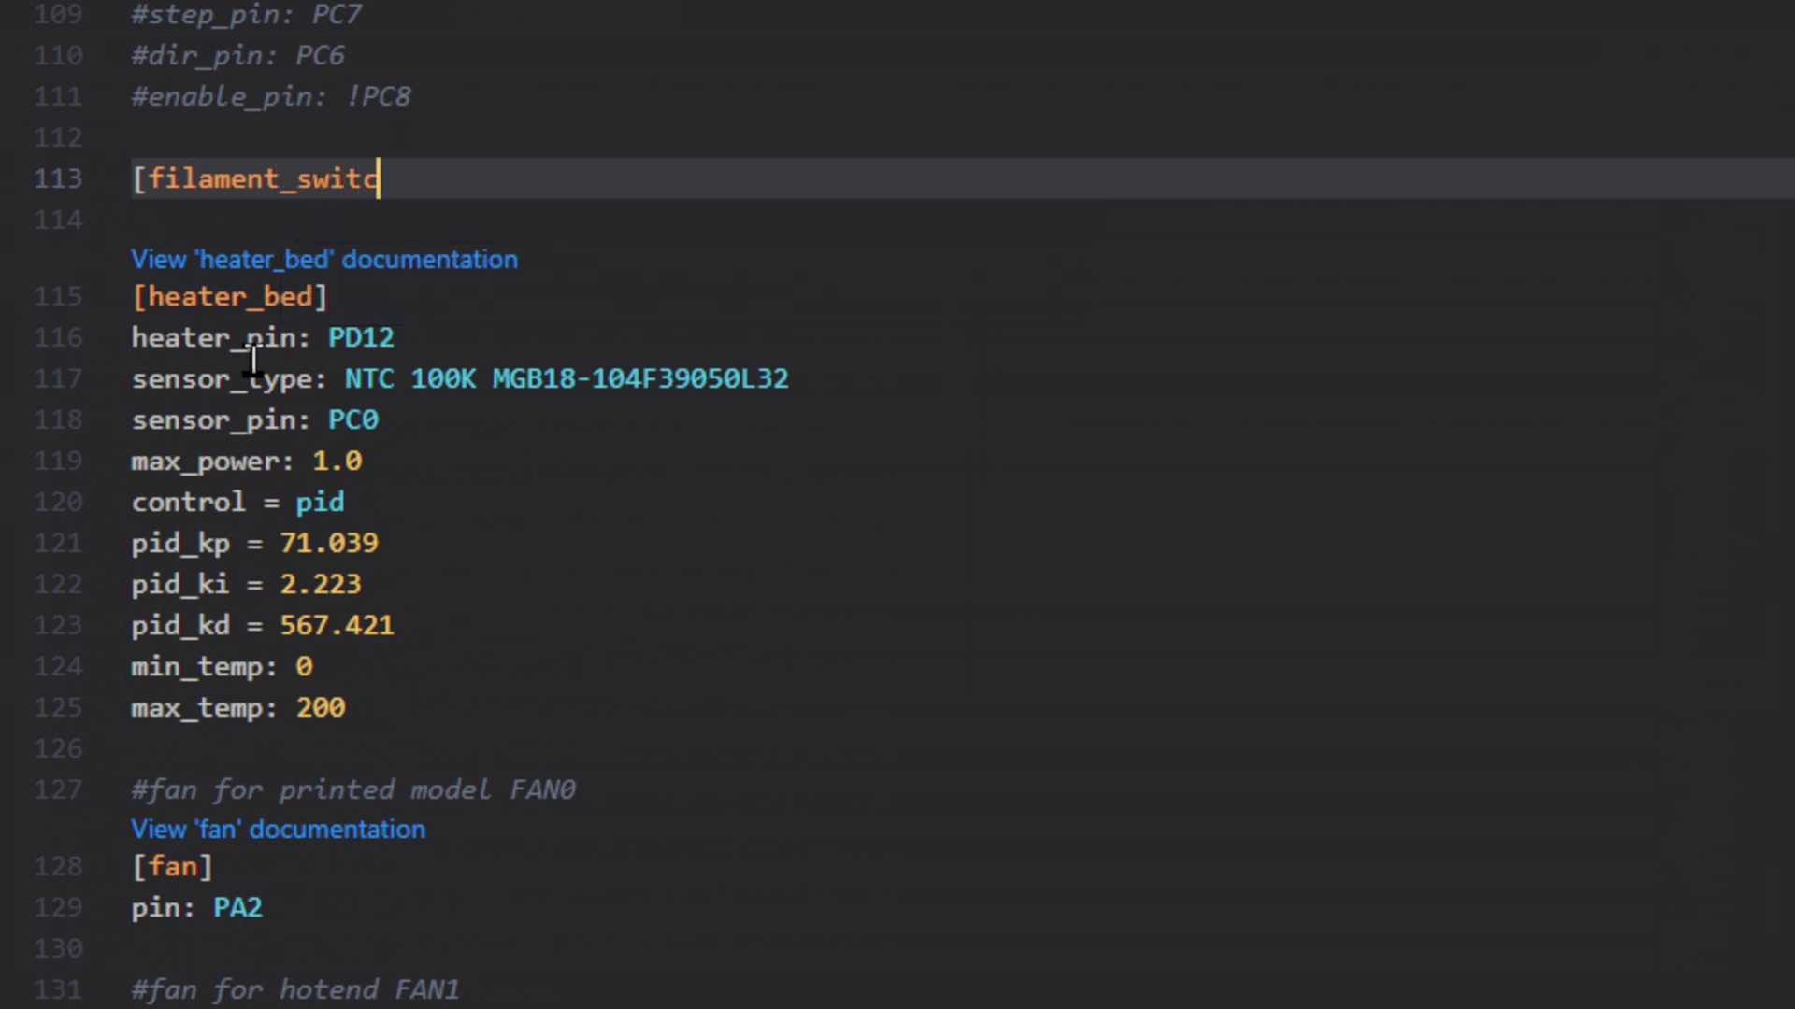
{"action": "type", "text": "h_sensor"}
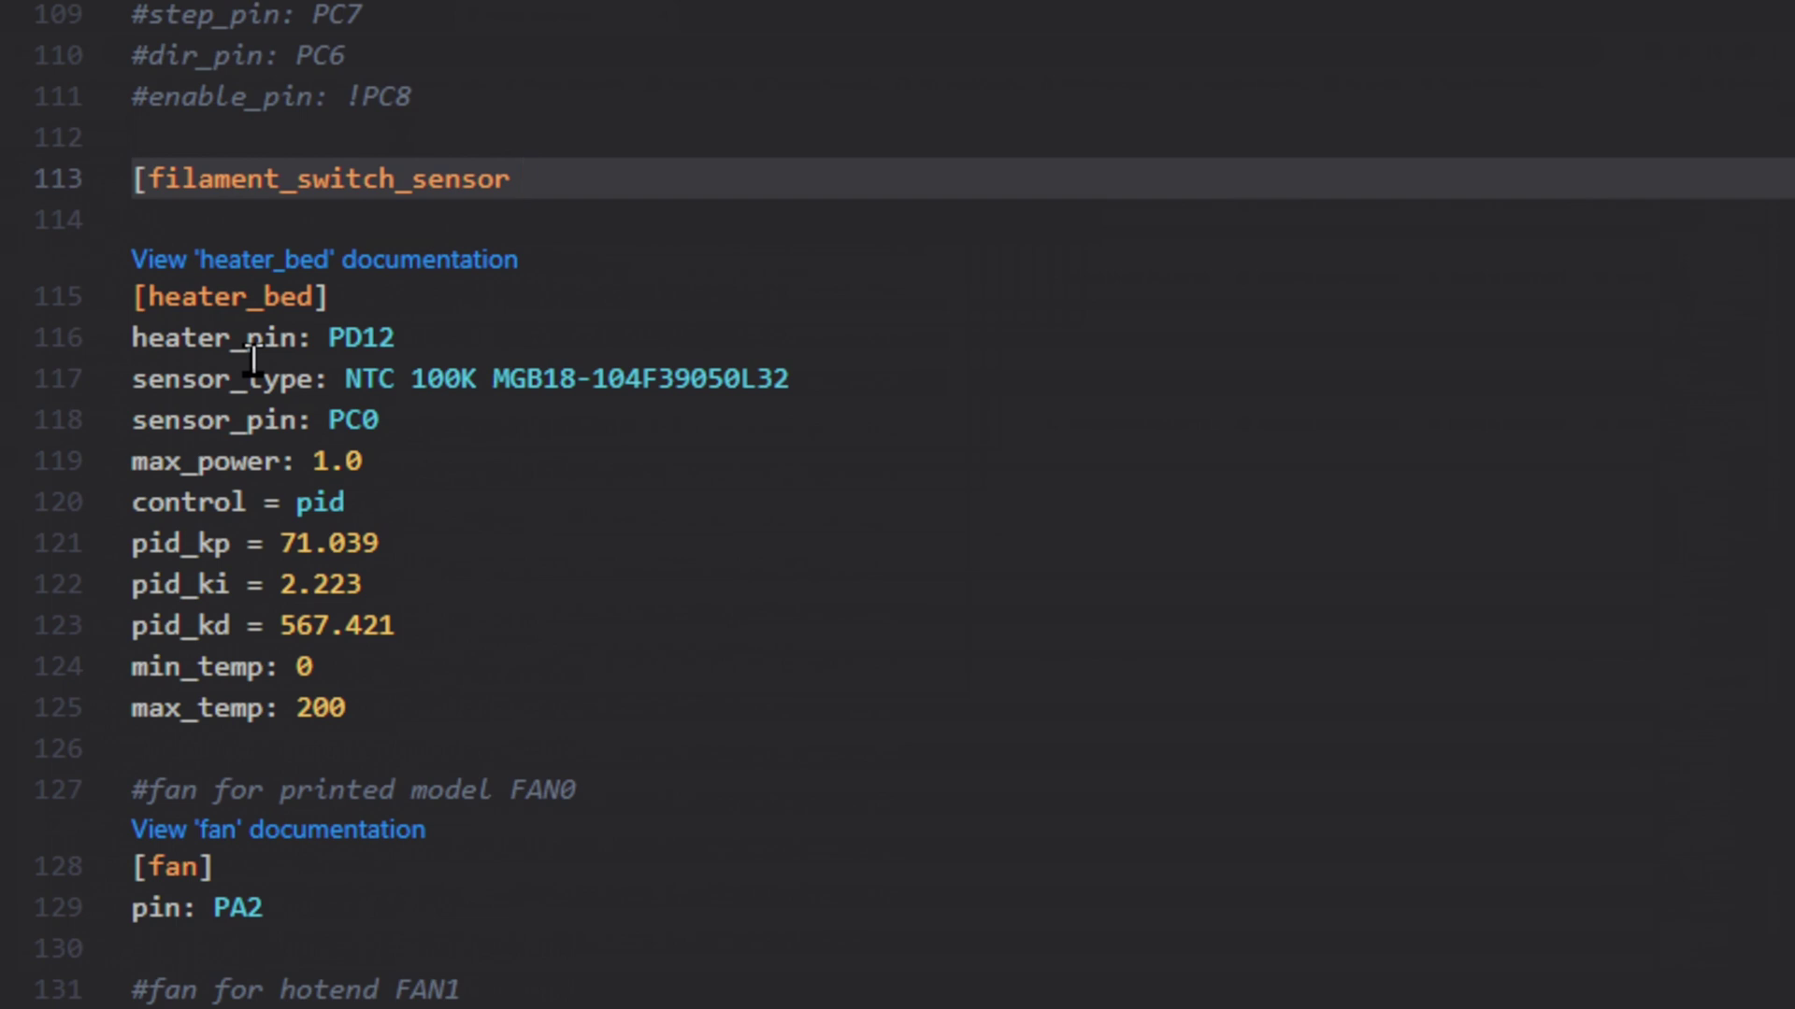
{"action": "type", "text": "RUN"}
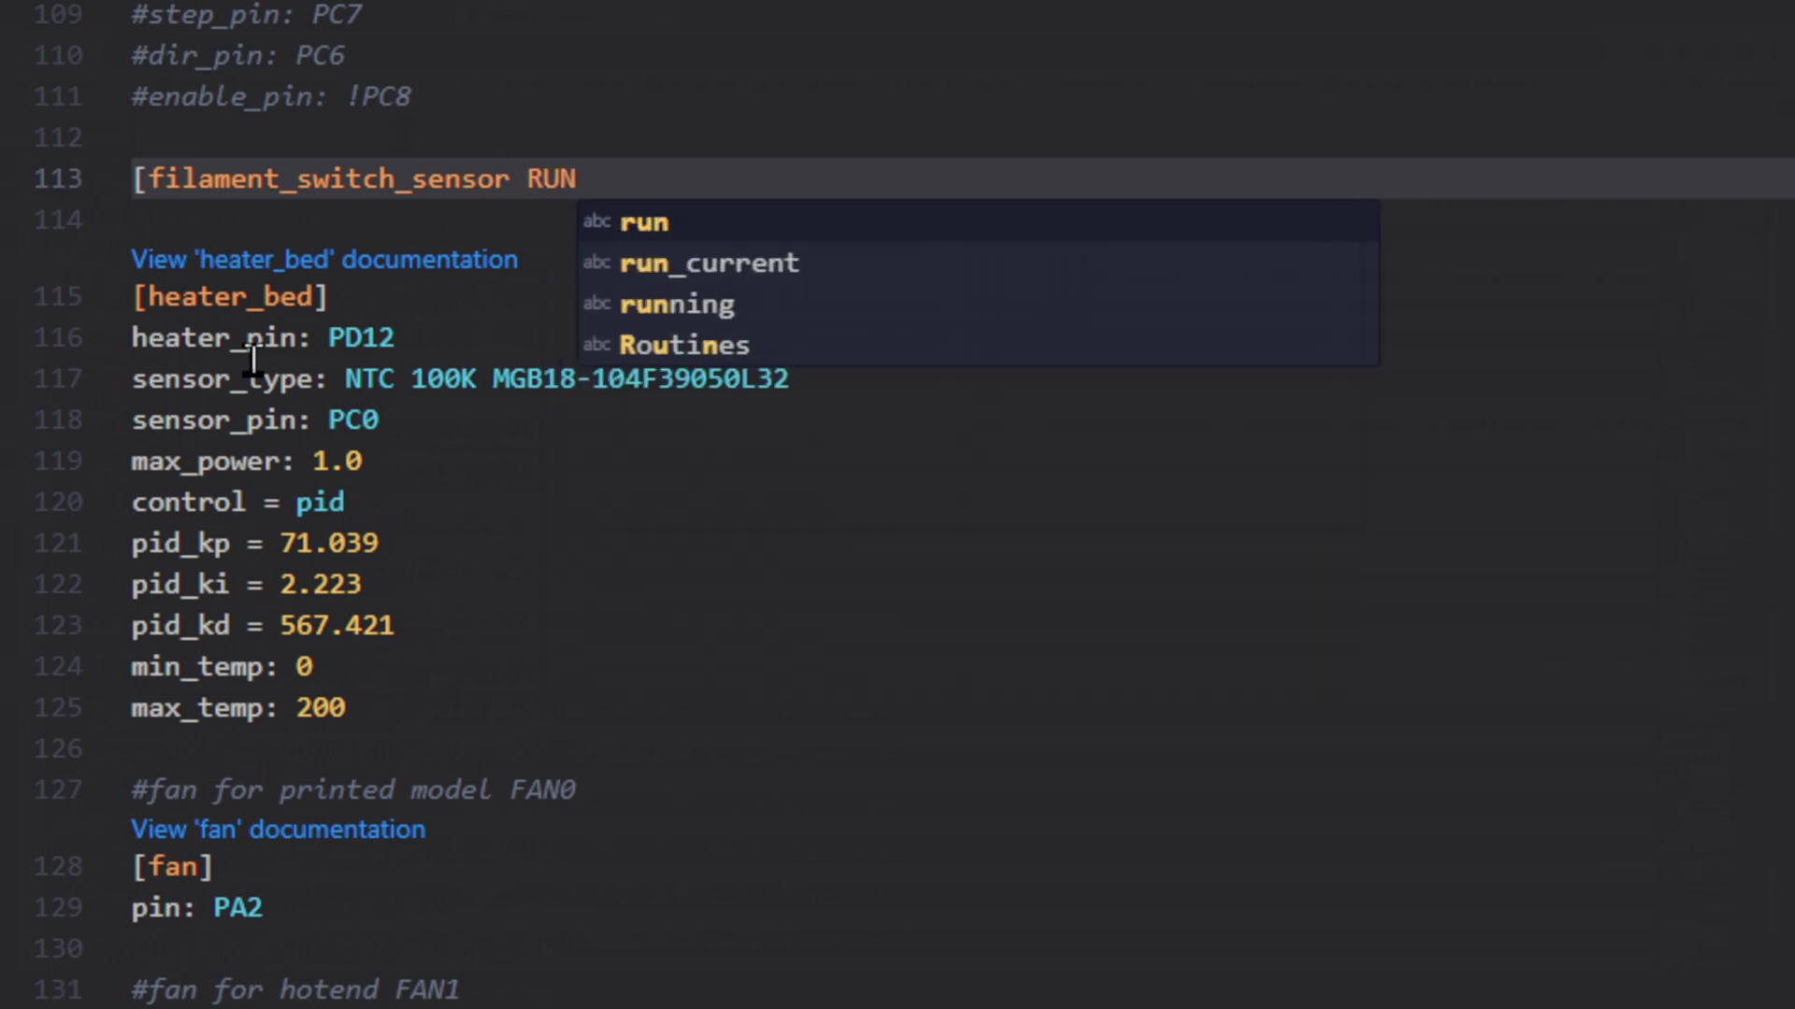
{"action": "type", "text": "OUT"}
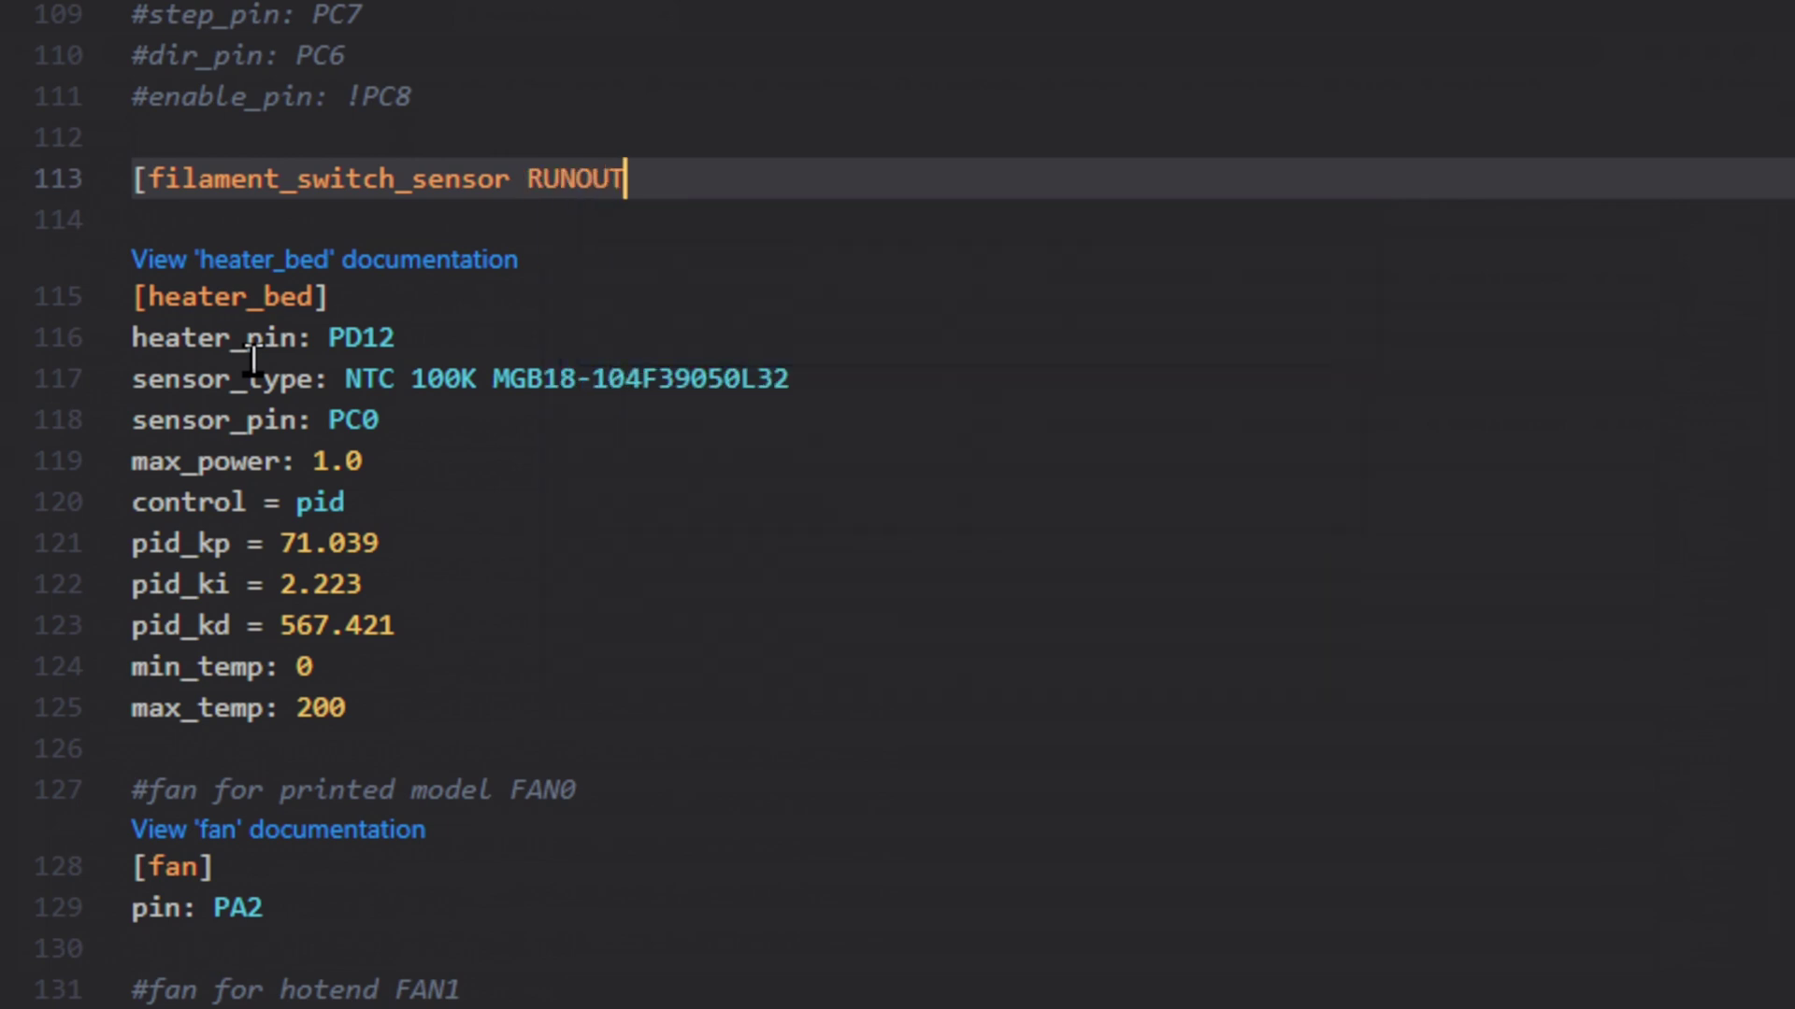
{"action": "type", "text": "]"}
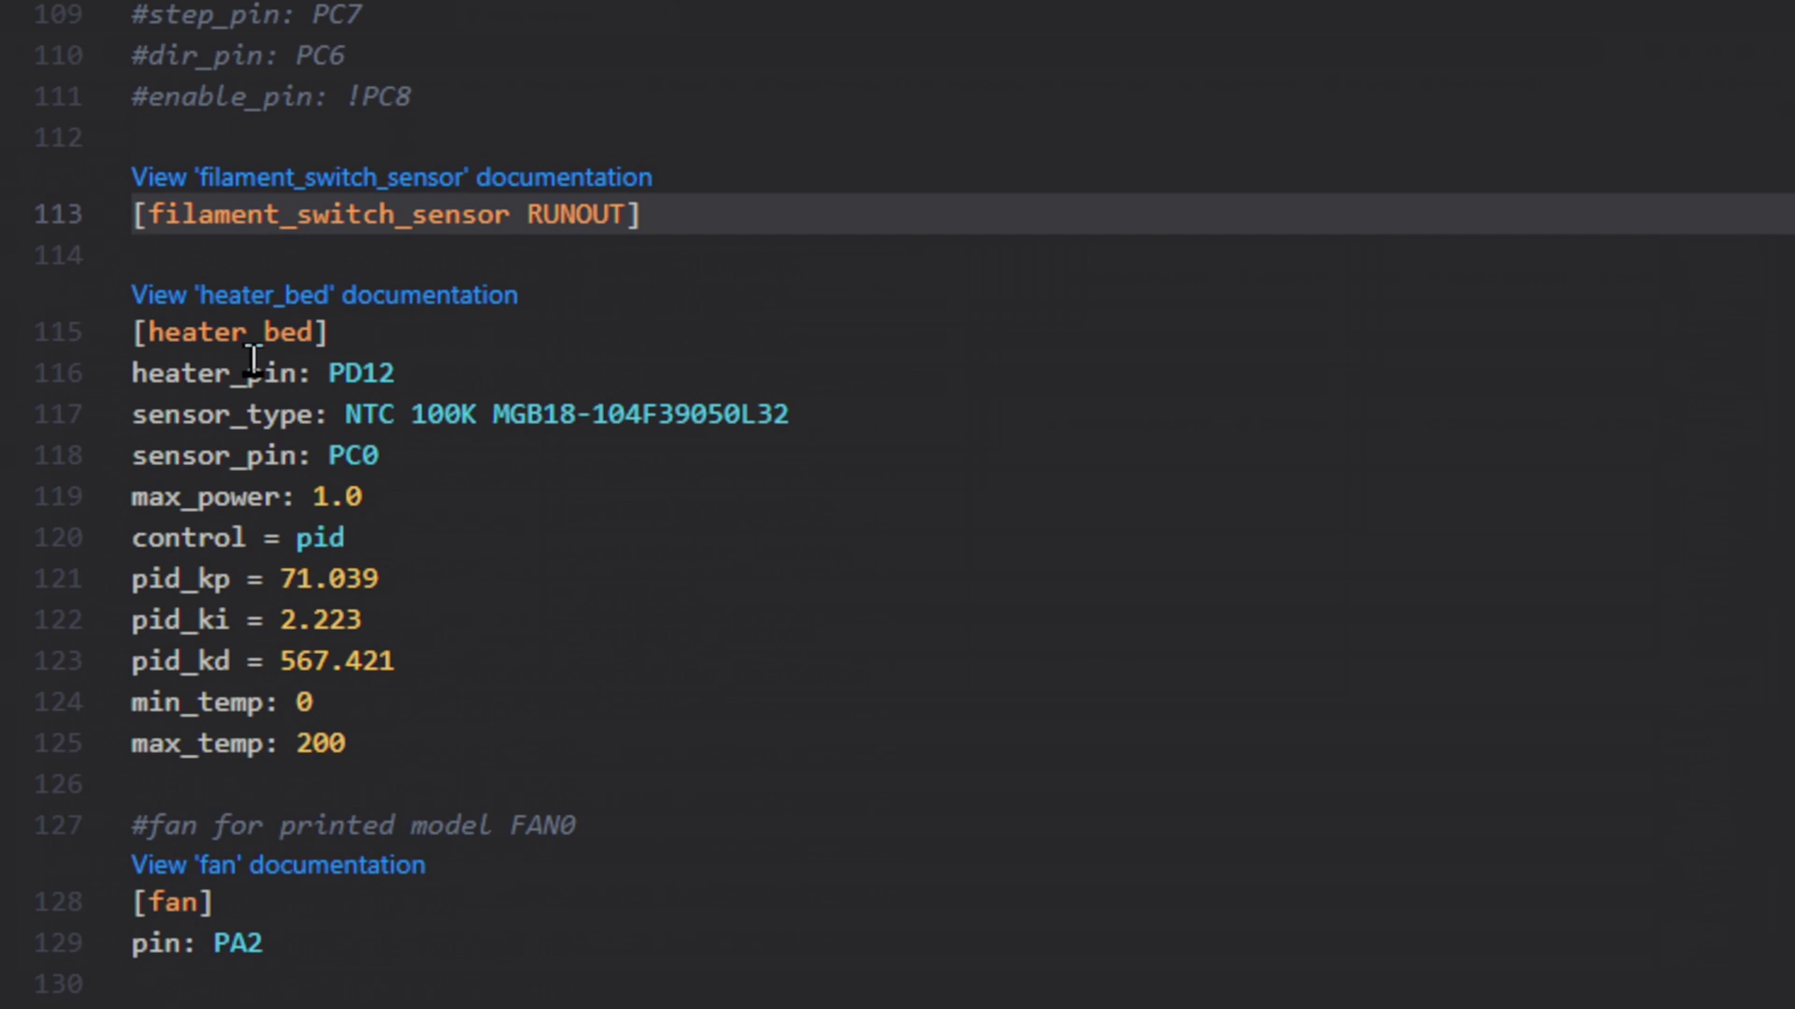
{"action": "key", "text": "Return"}
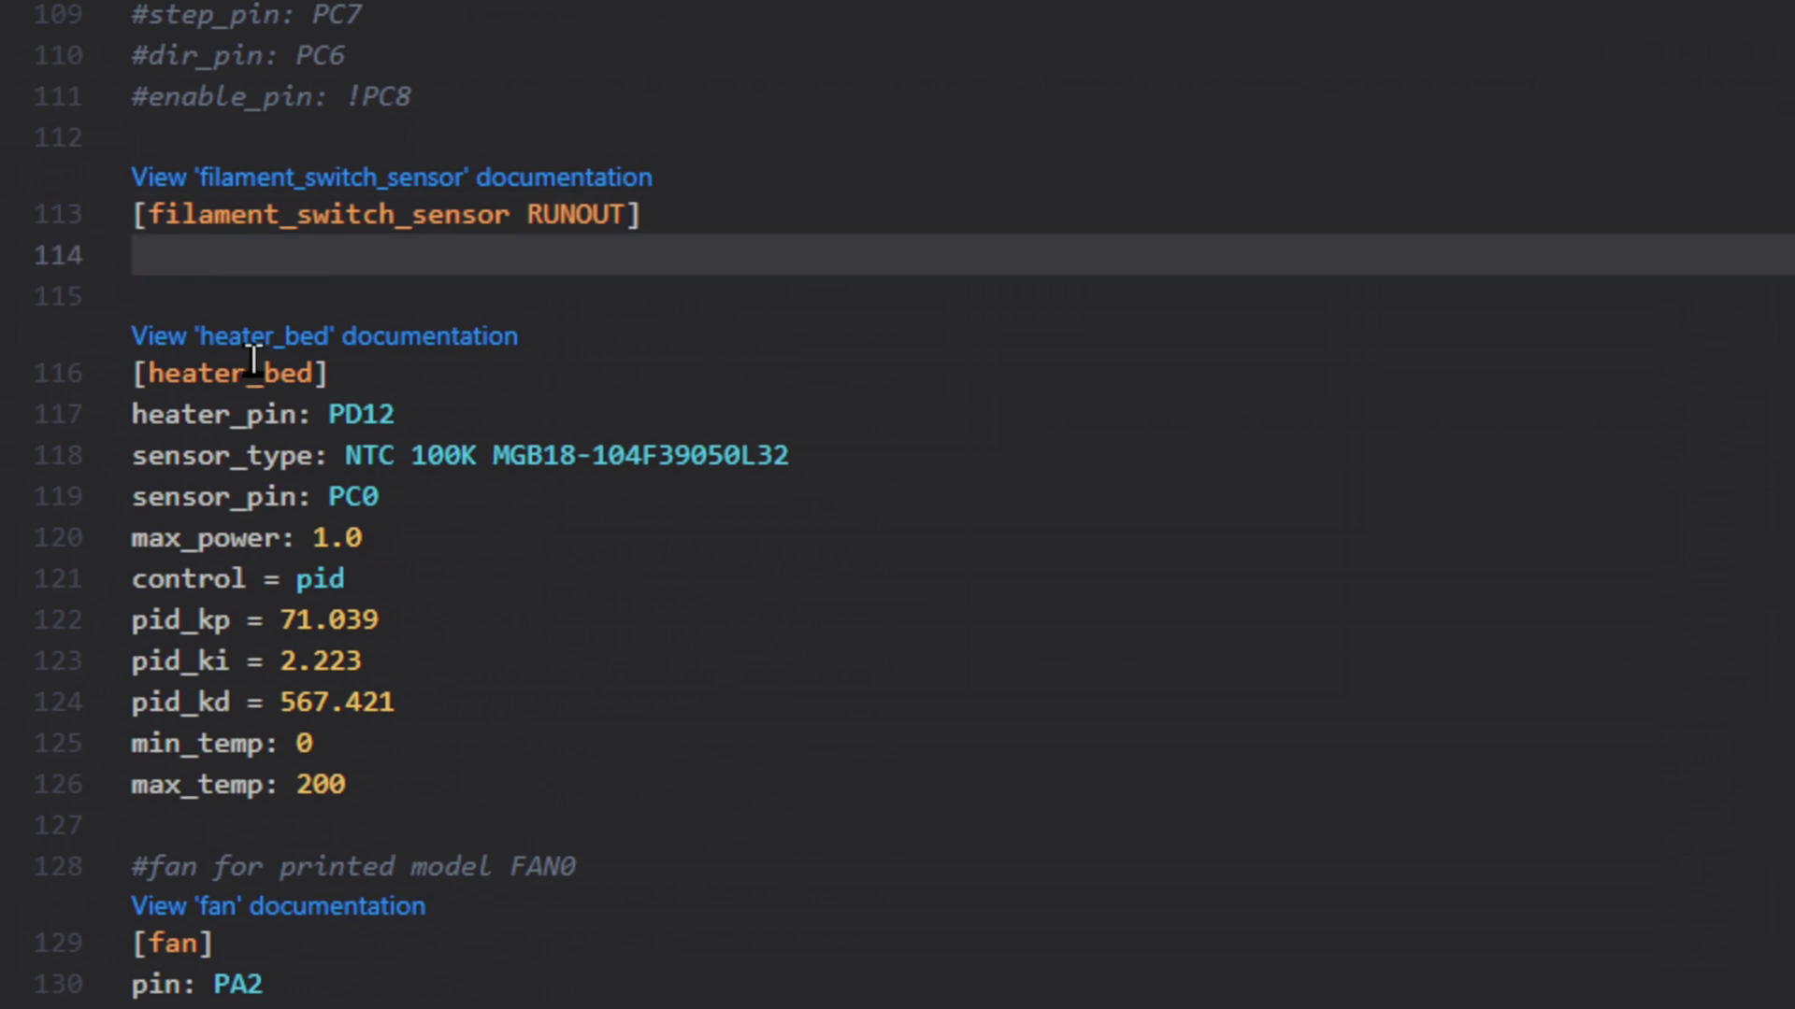
Add pause_on_runout: True on line 114 under the RUNOUT header
{"action": "type", "text": "pause"}
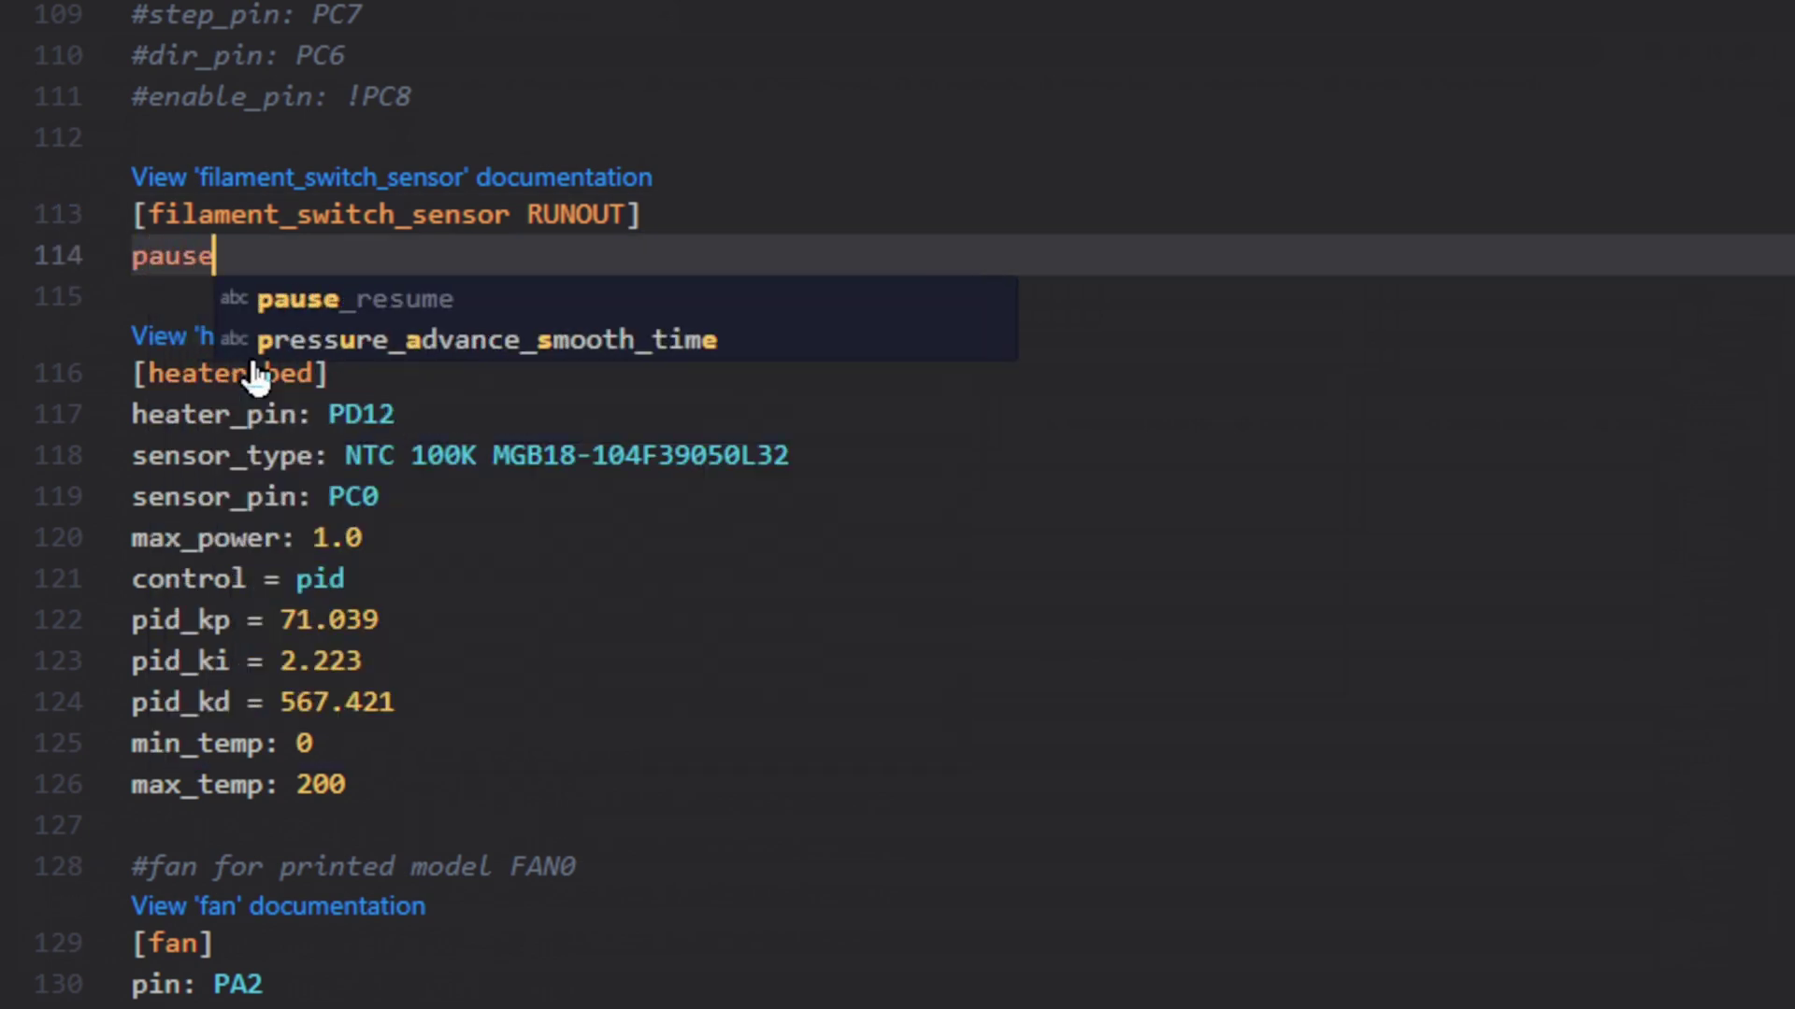
{"action": "type", "text": "_on_r"}
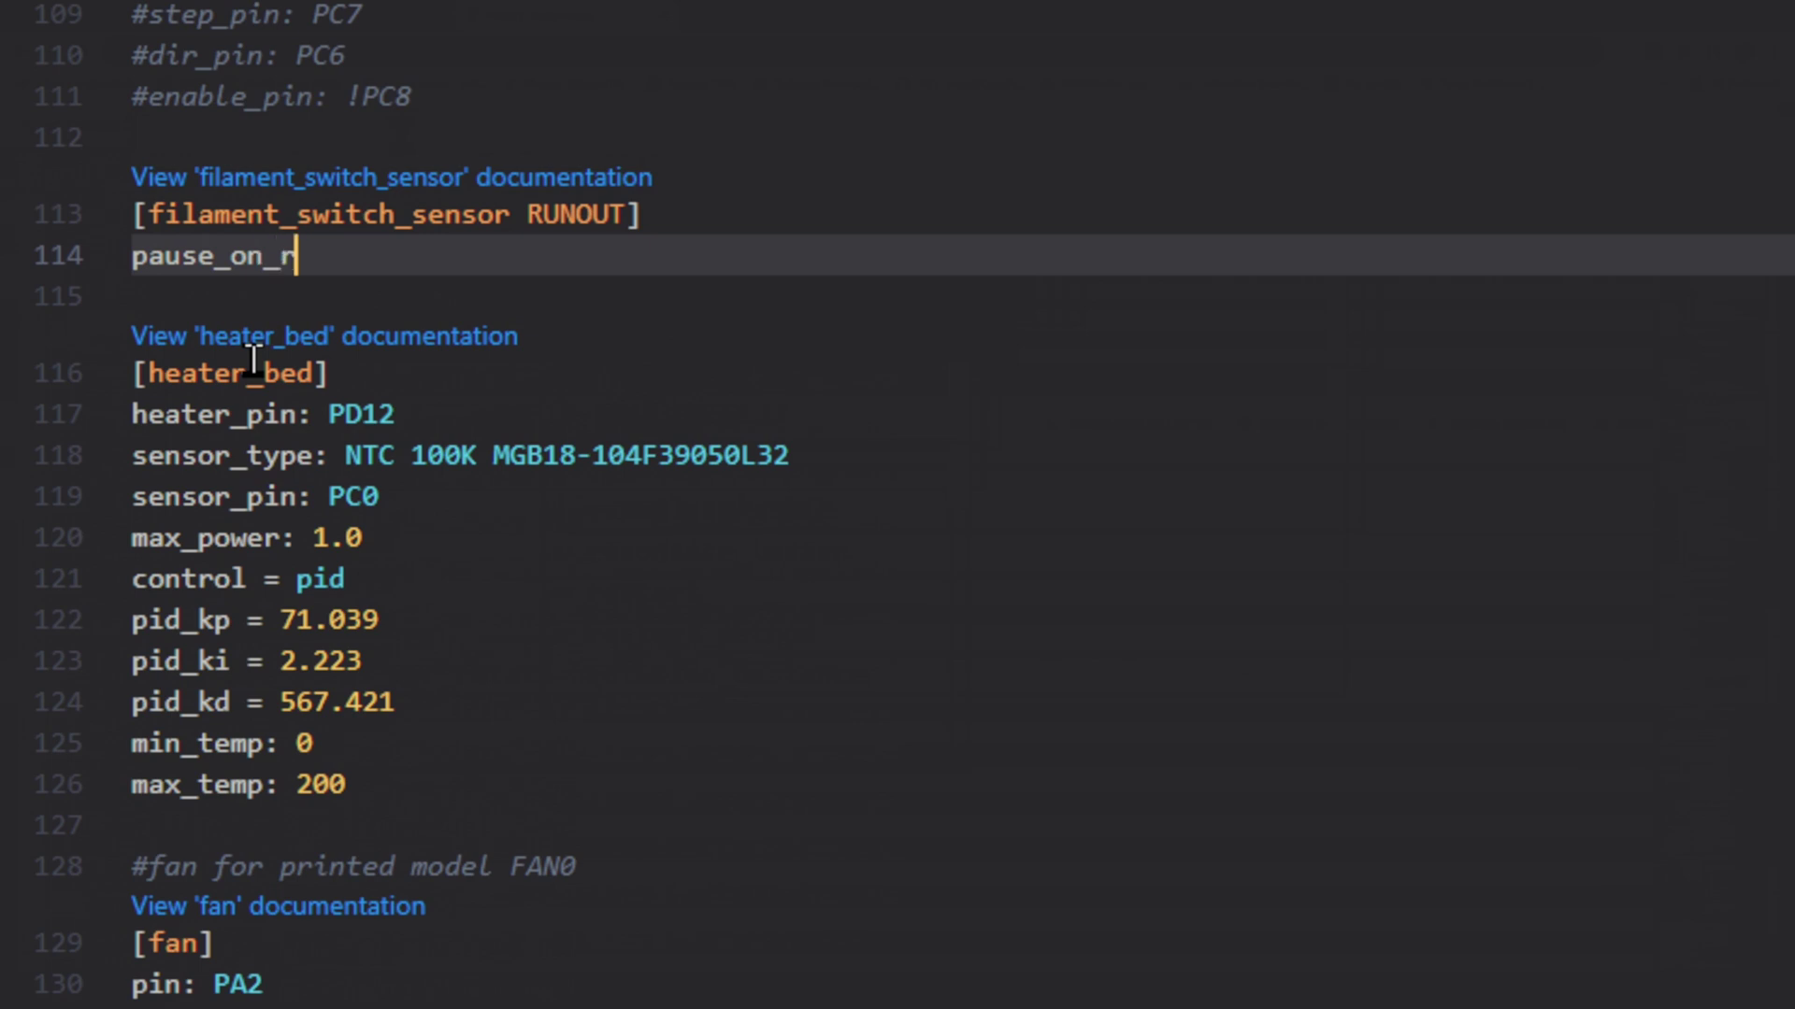
{"action": "type", "text": "unout:"}
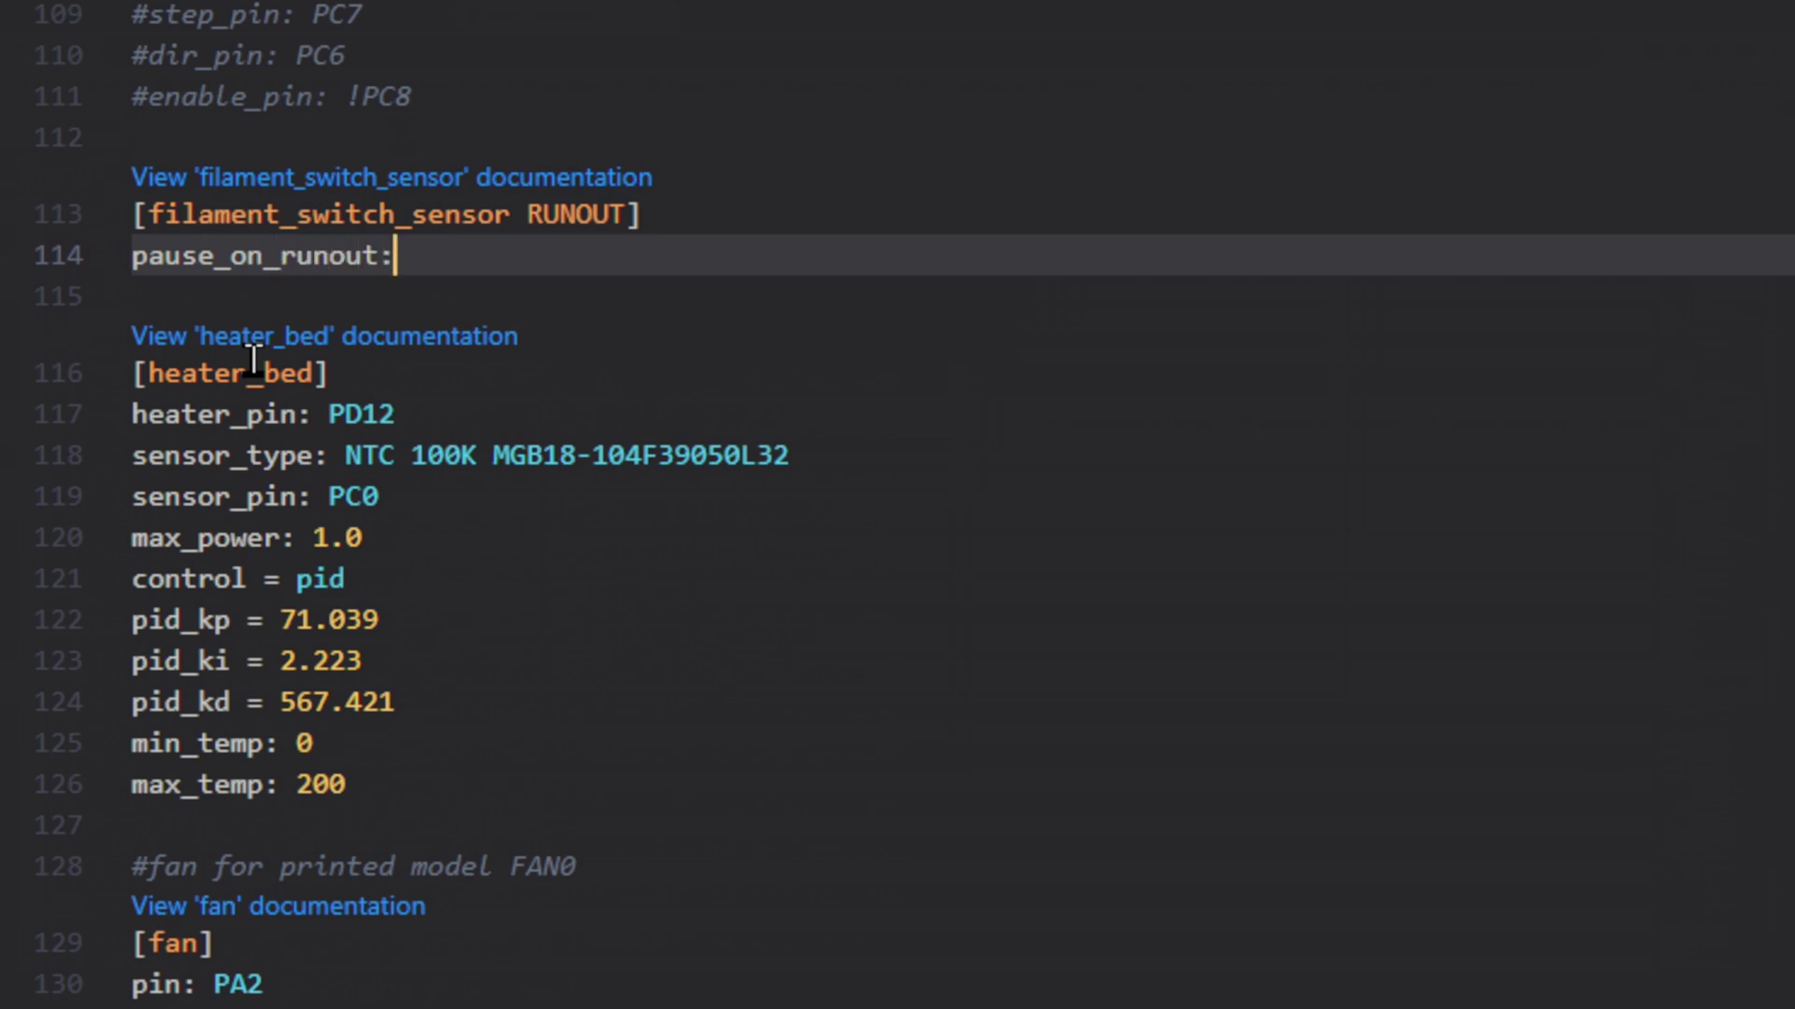
{"action": "type", "text": " True"}
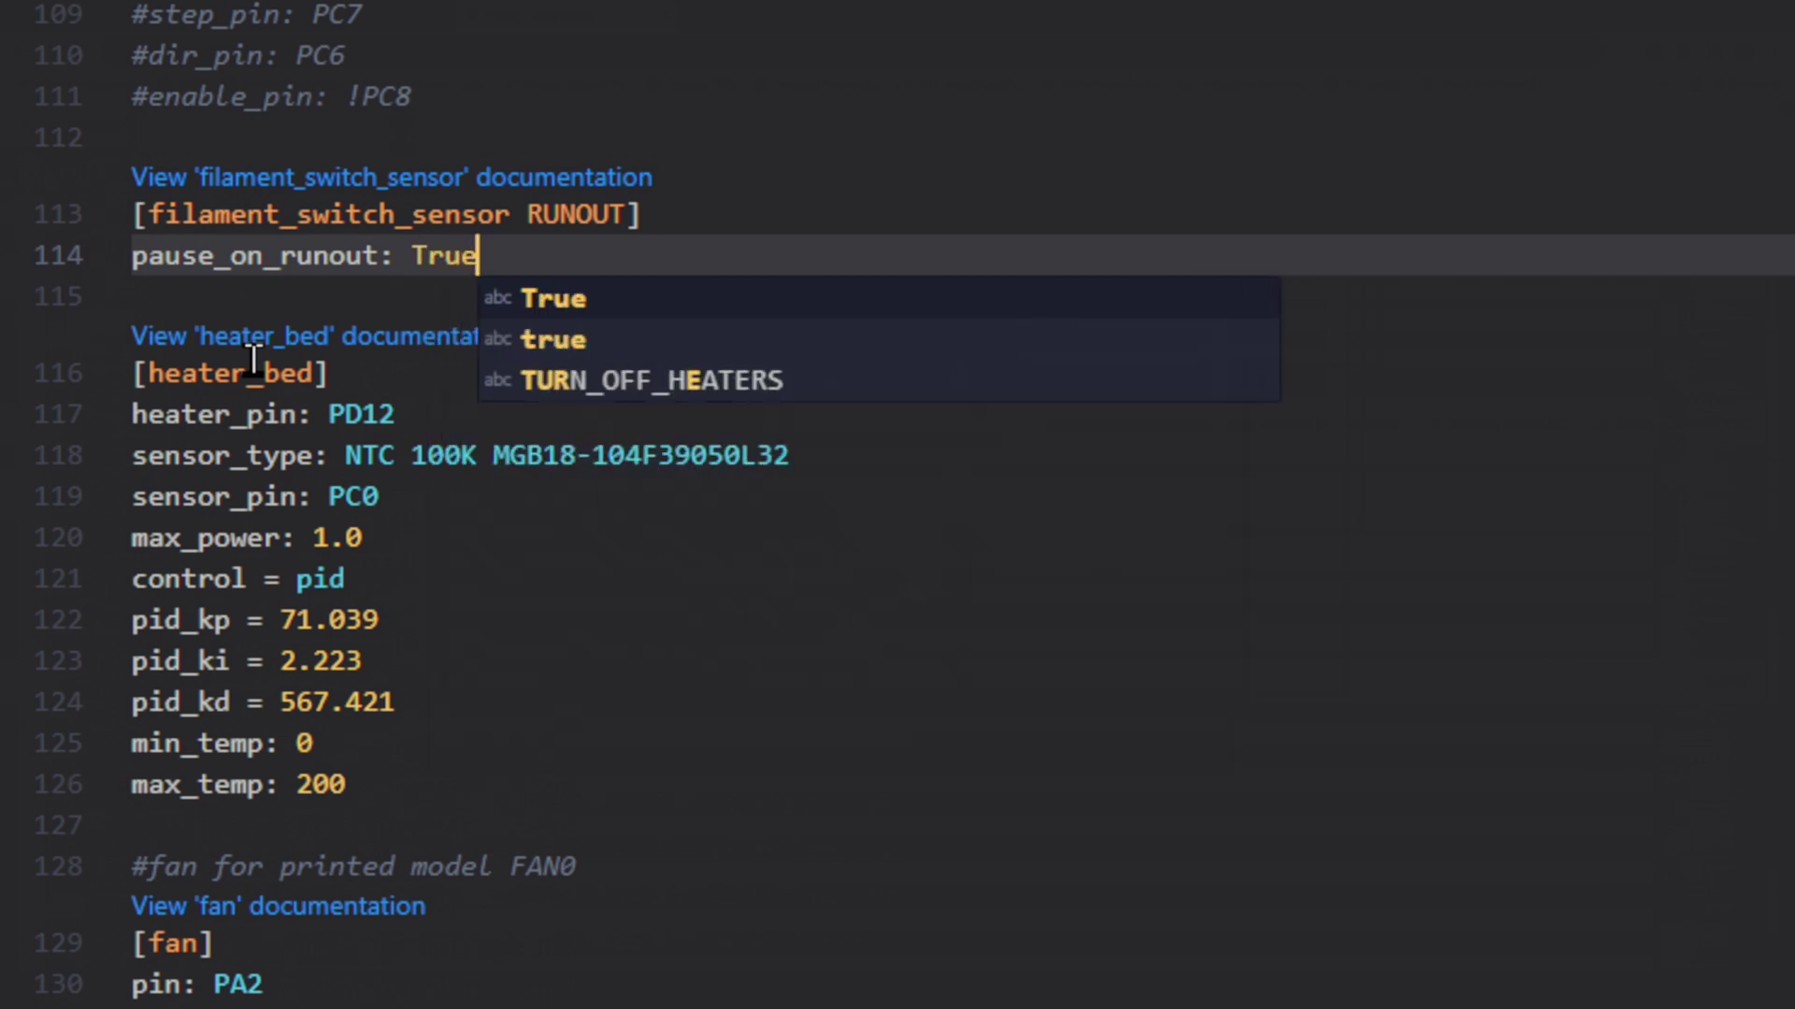
{"action": "key", "text": "Down"}
{"action": "key", "text": "Up"}
{"action": "key", "text": "Return"}
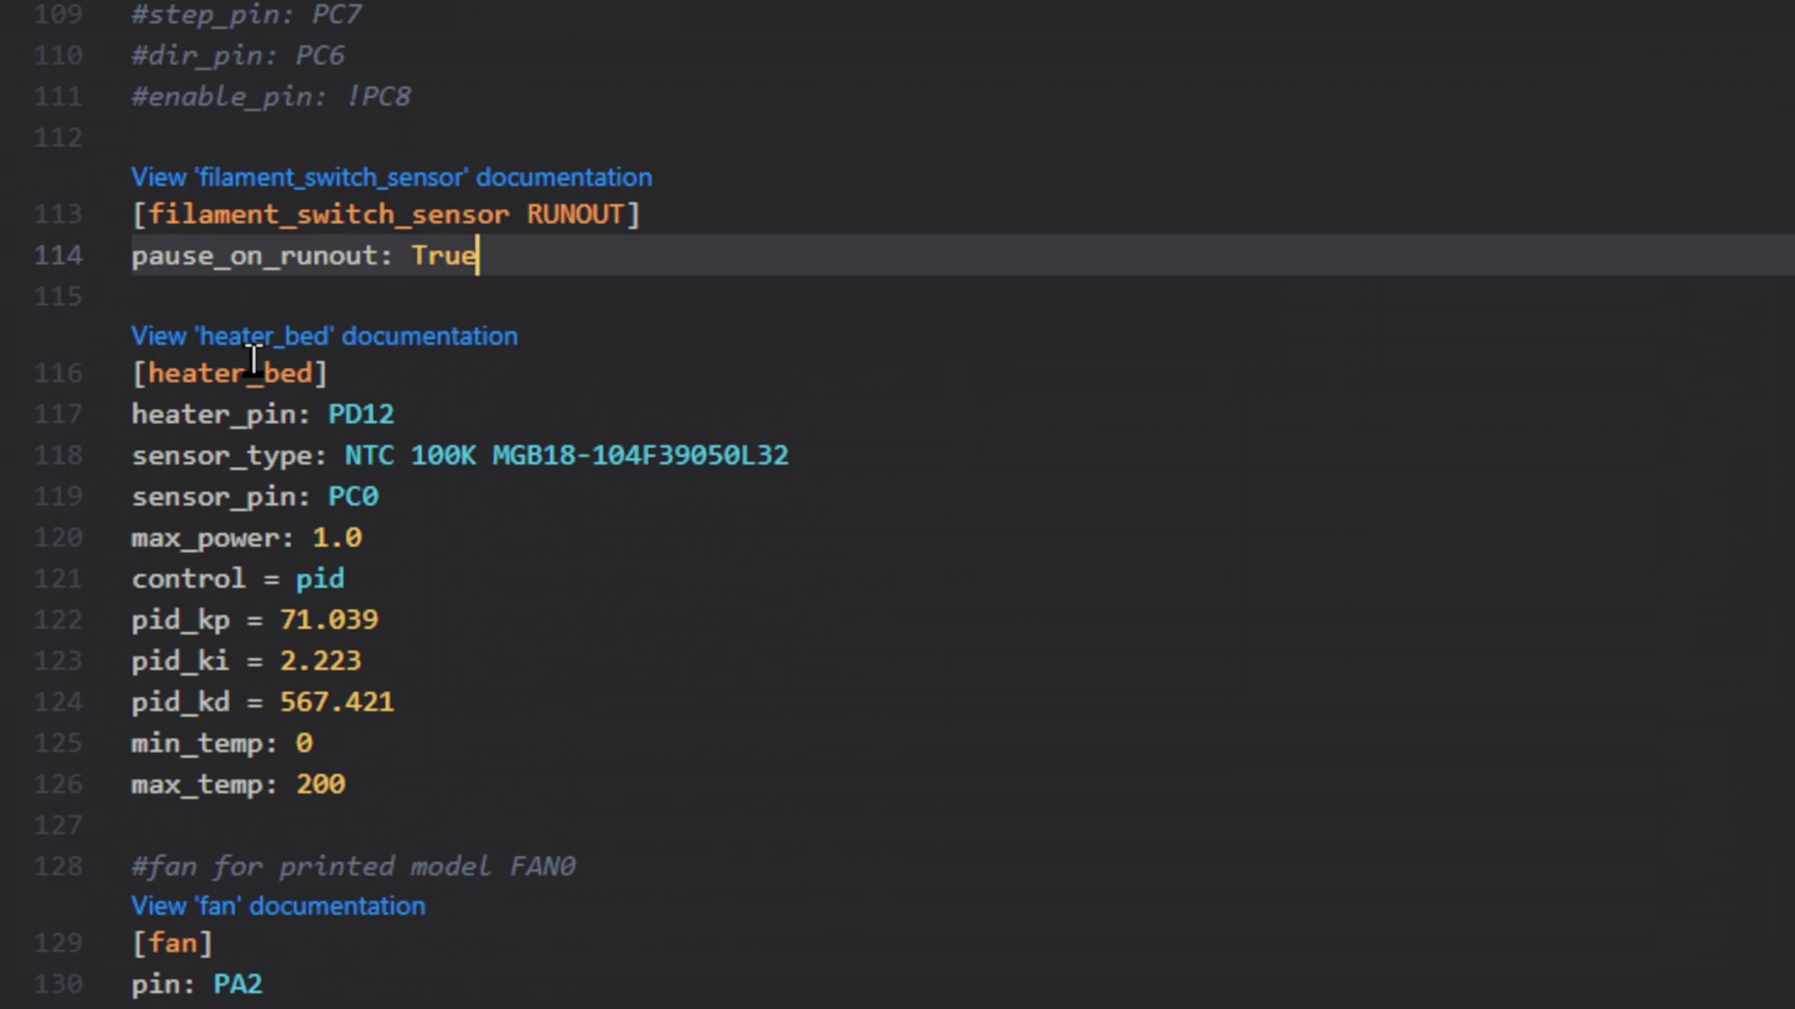
{"action": "key", "text": "Return"}
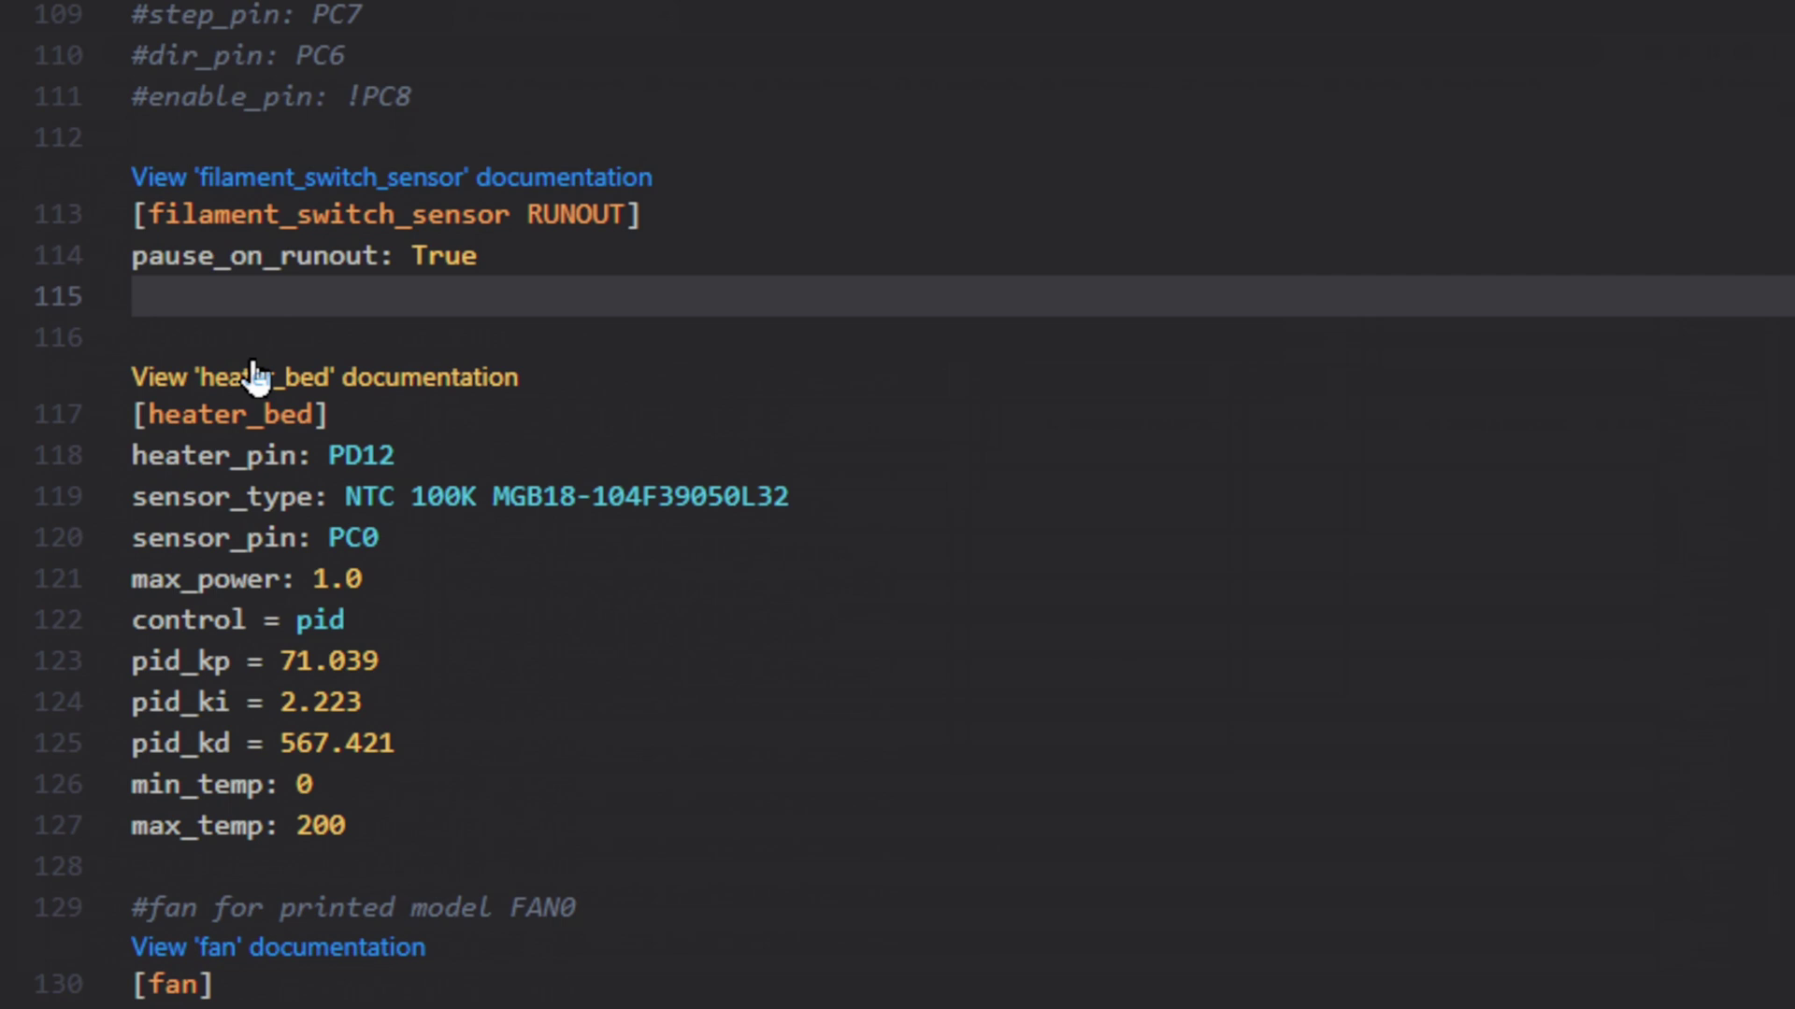
Add empty runout_gcode: and insert_gcode: lines below pause_on_runout
{"action": "type", "text": "runout"}
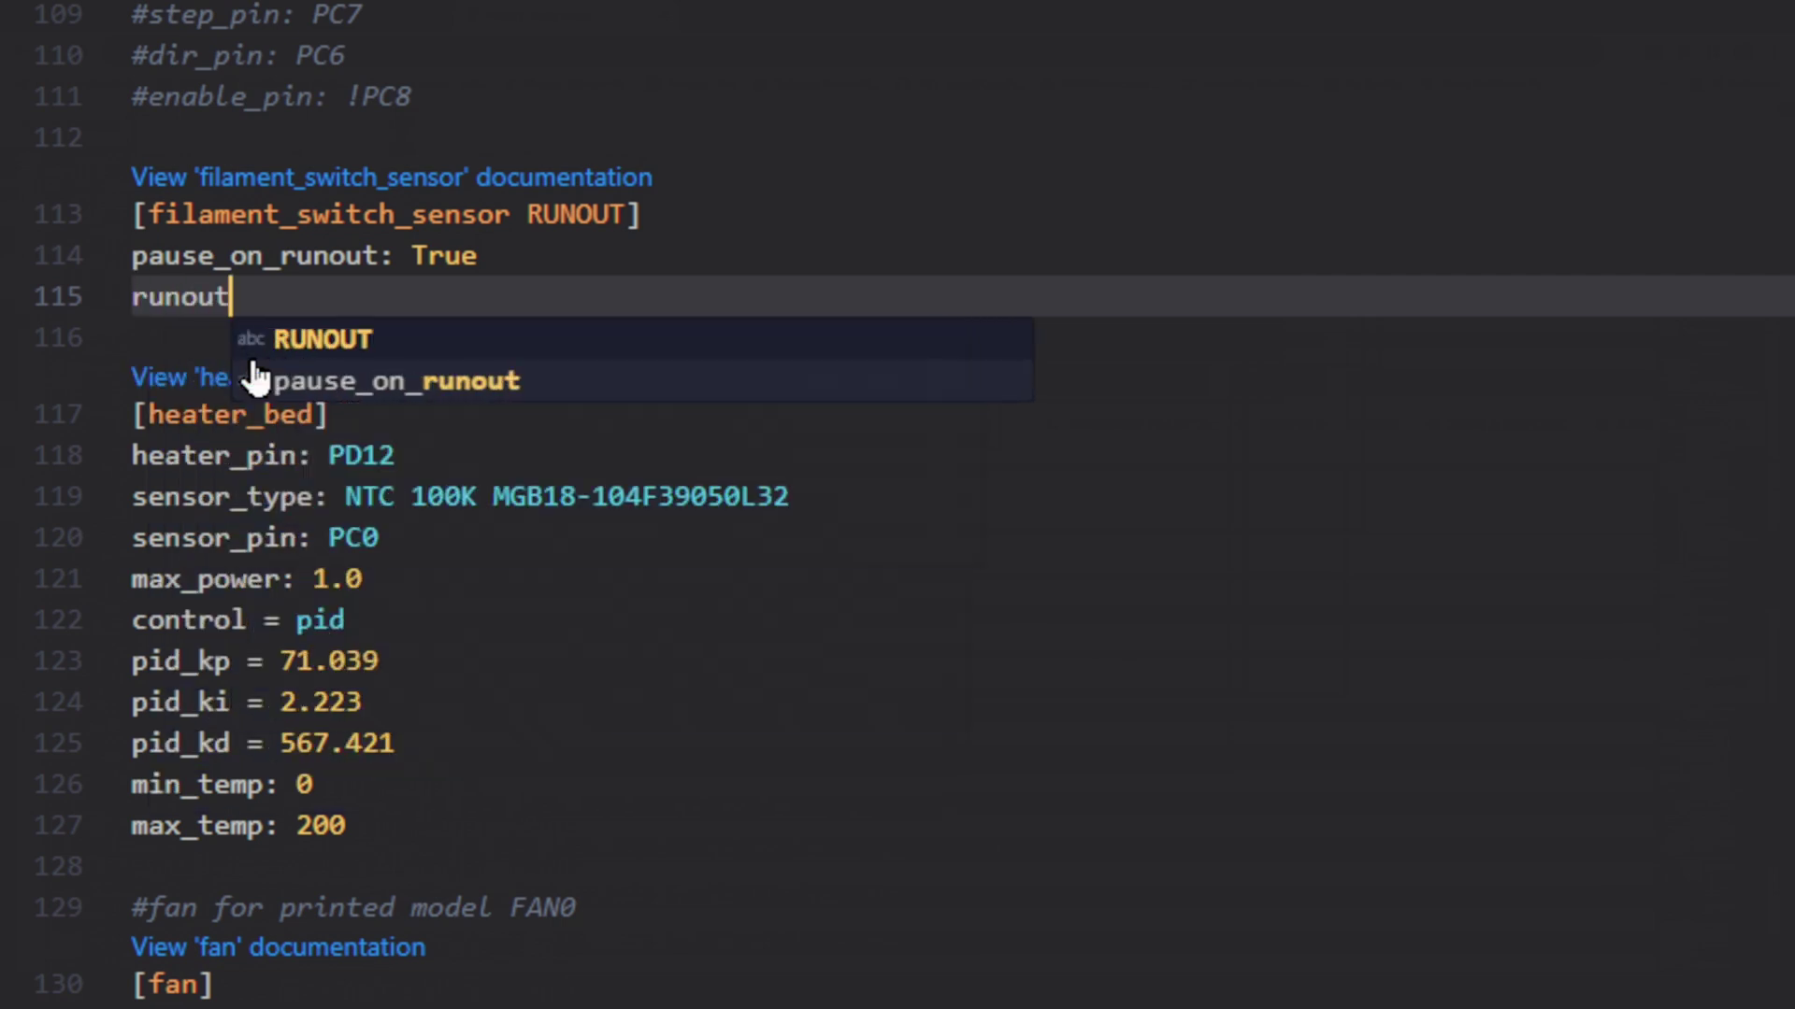
{"action": "type", "text": "_gcode:"}
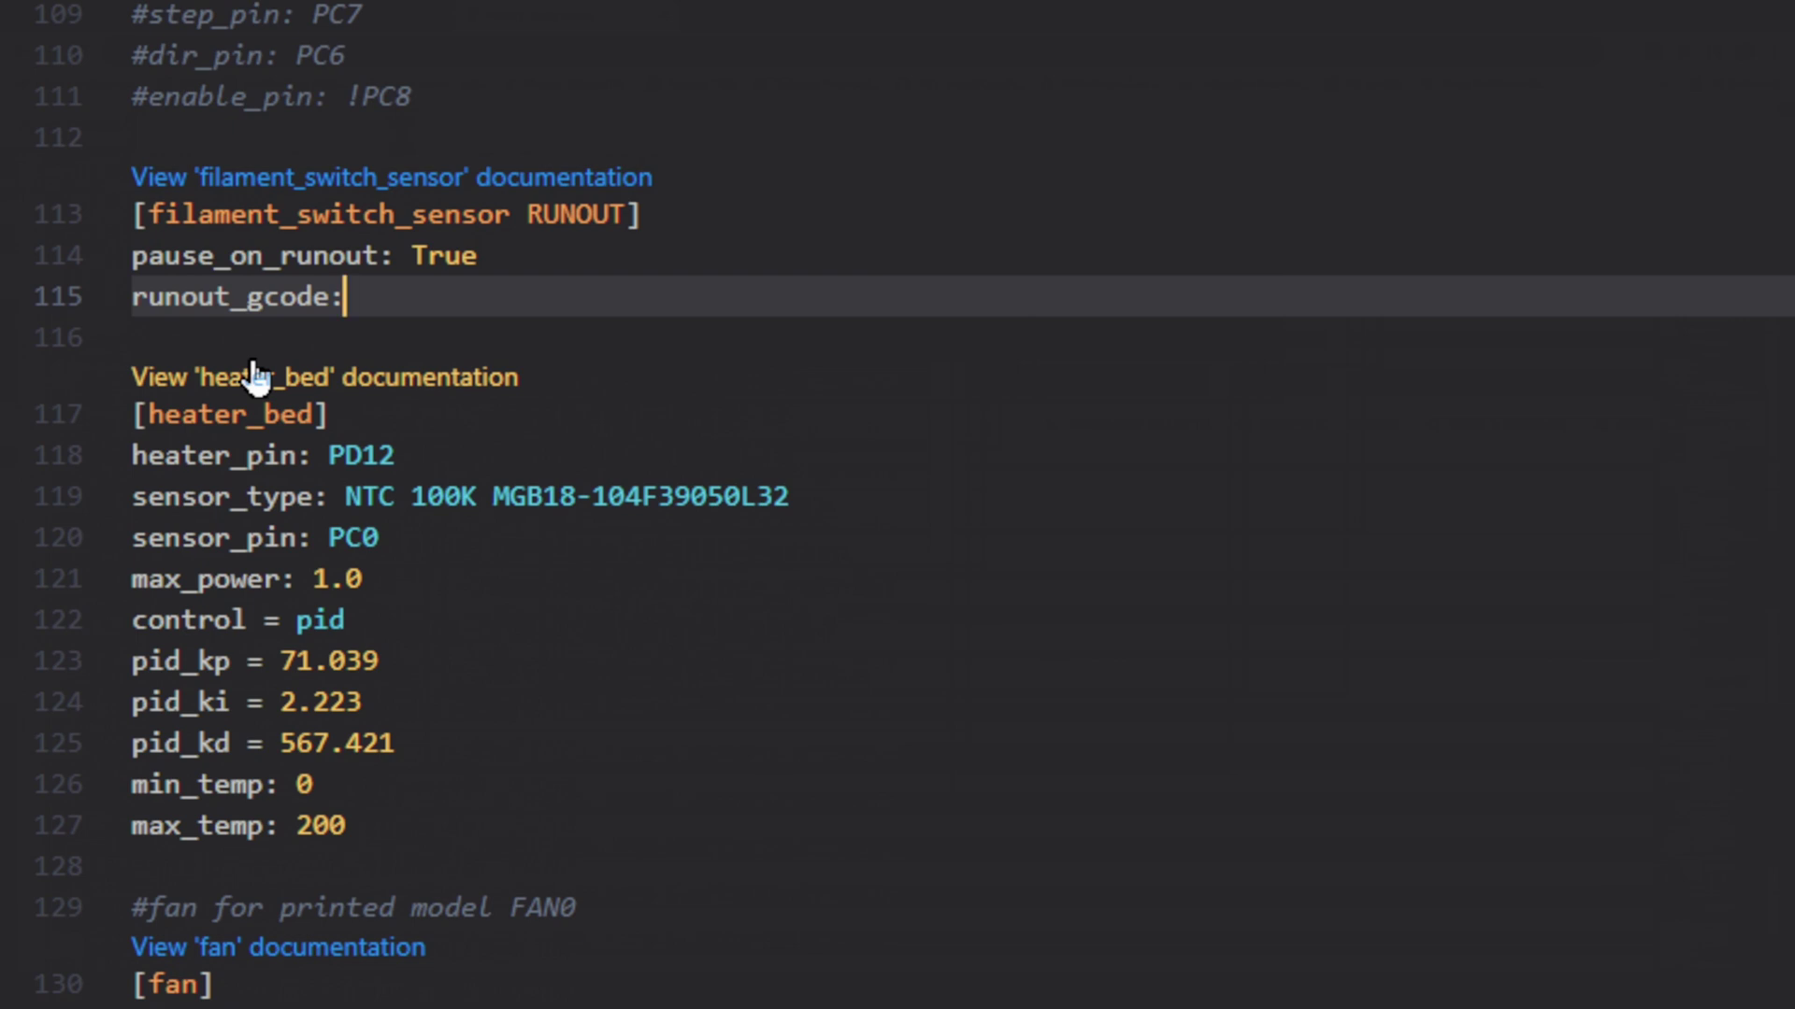
{"action": "key", "text": "Return"}
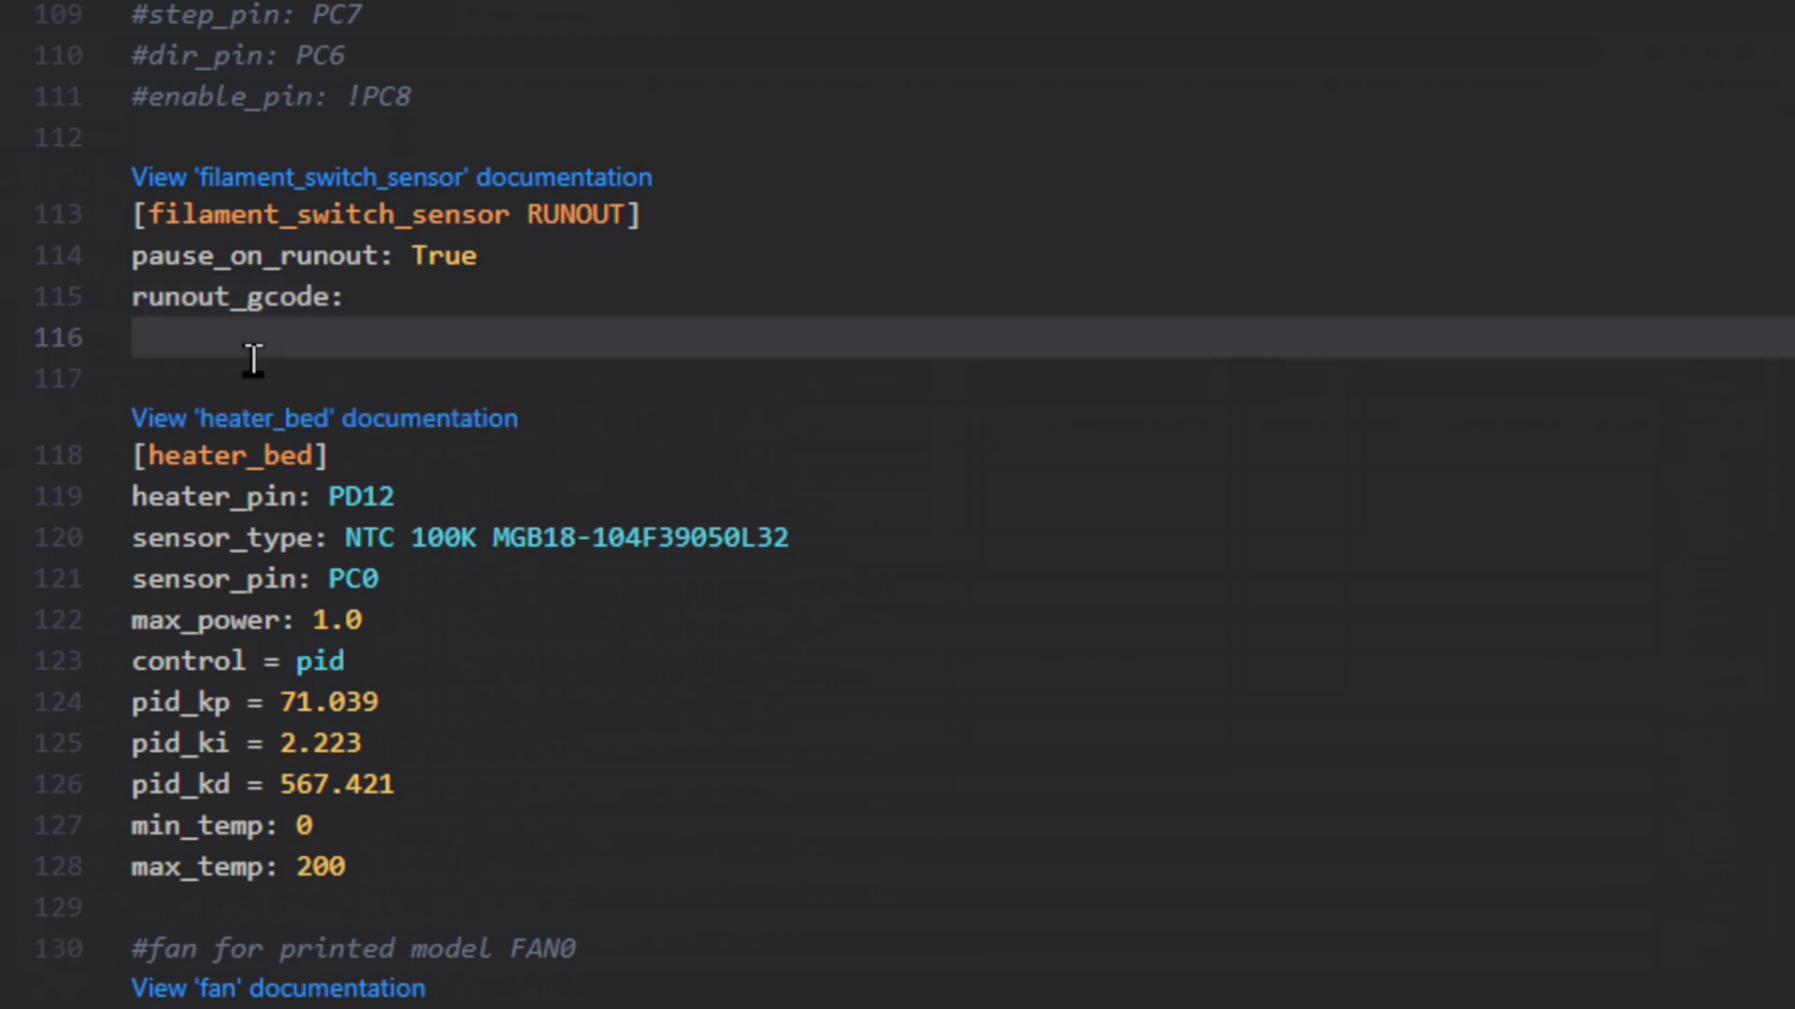
{"action": "type", "text": "insert"}
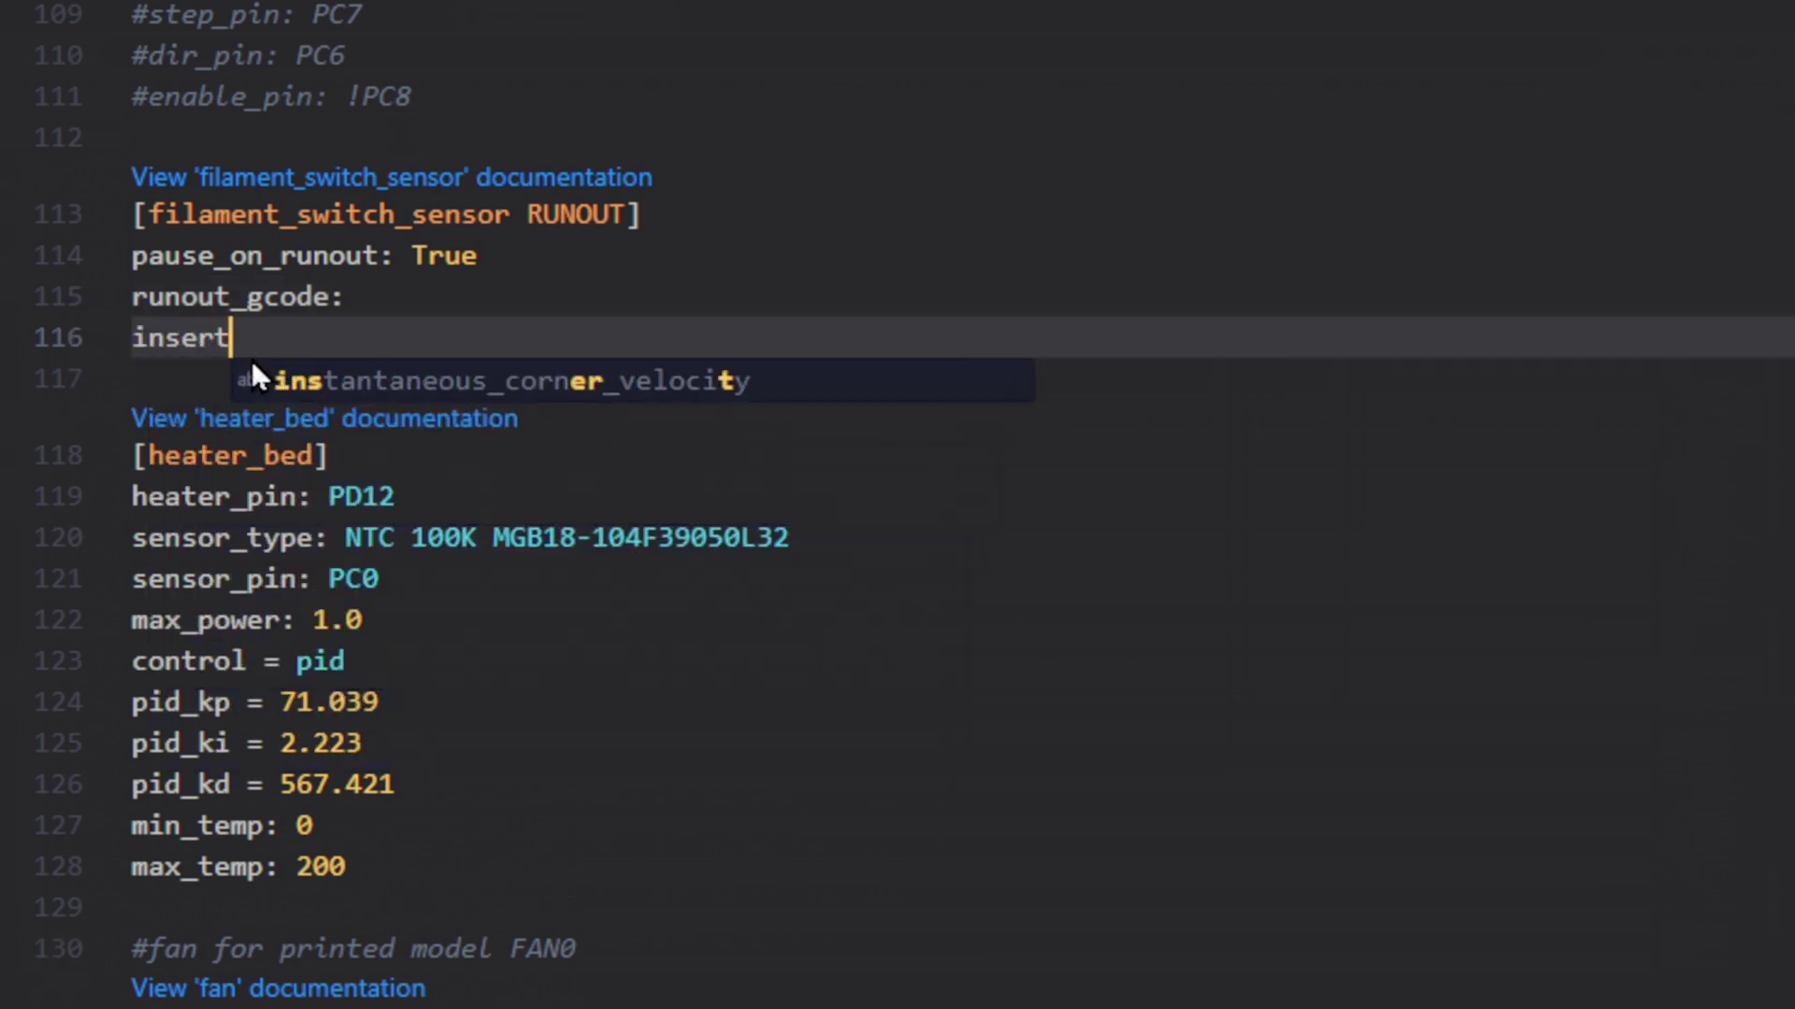
{"action": "type", "text": "_"}
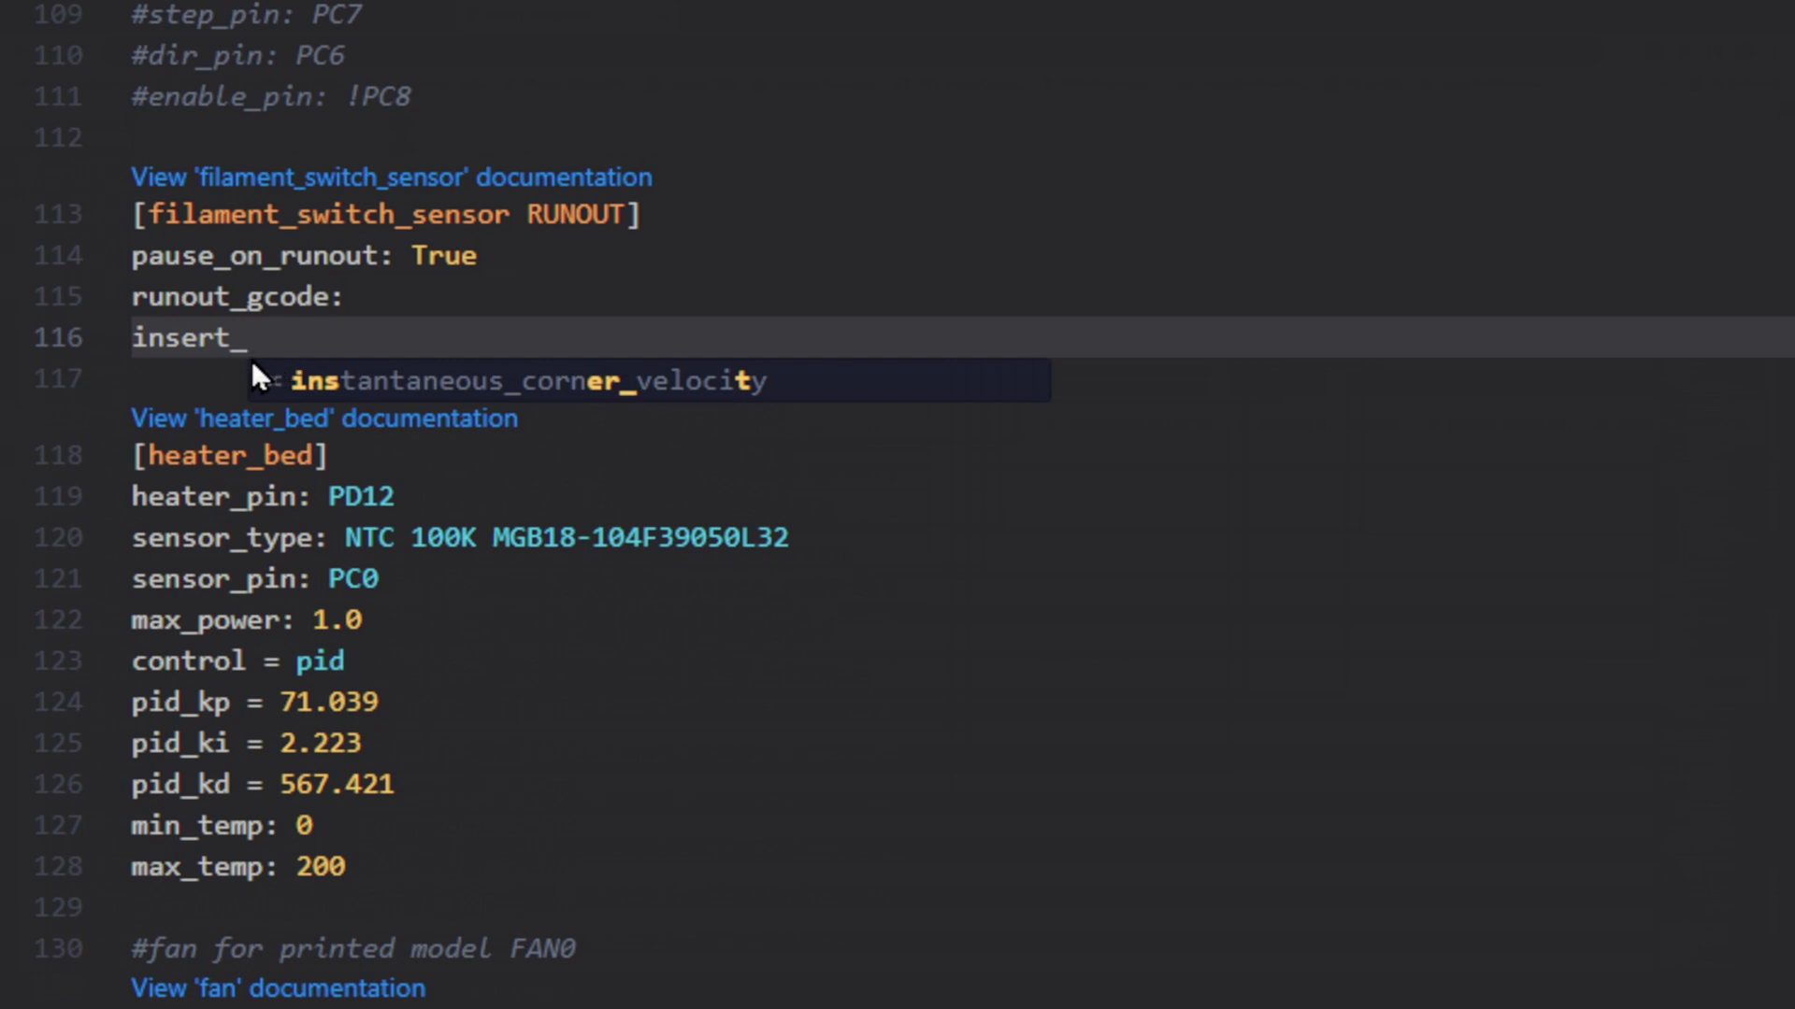
{"action": "type", "text": "gc"}
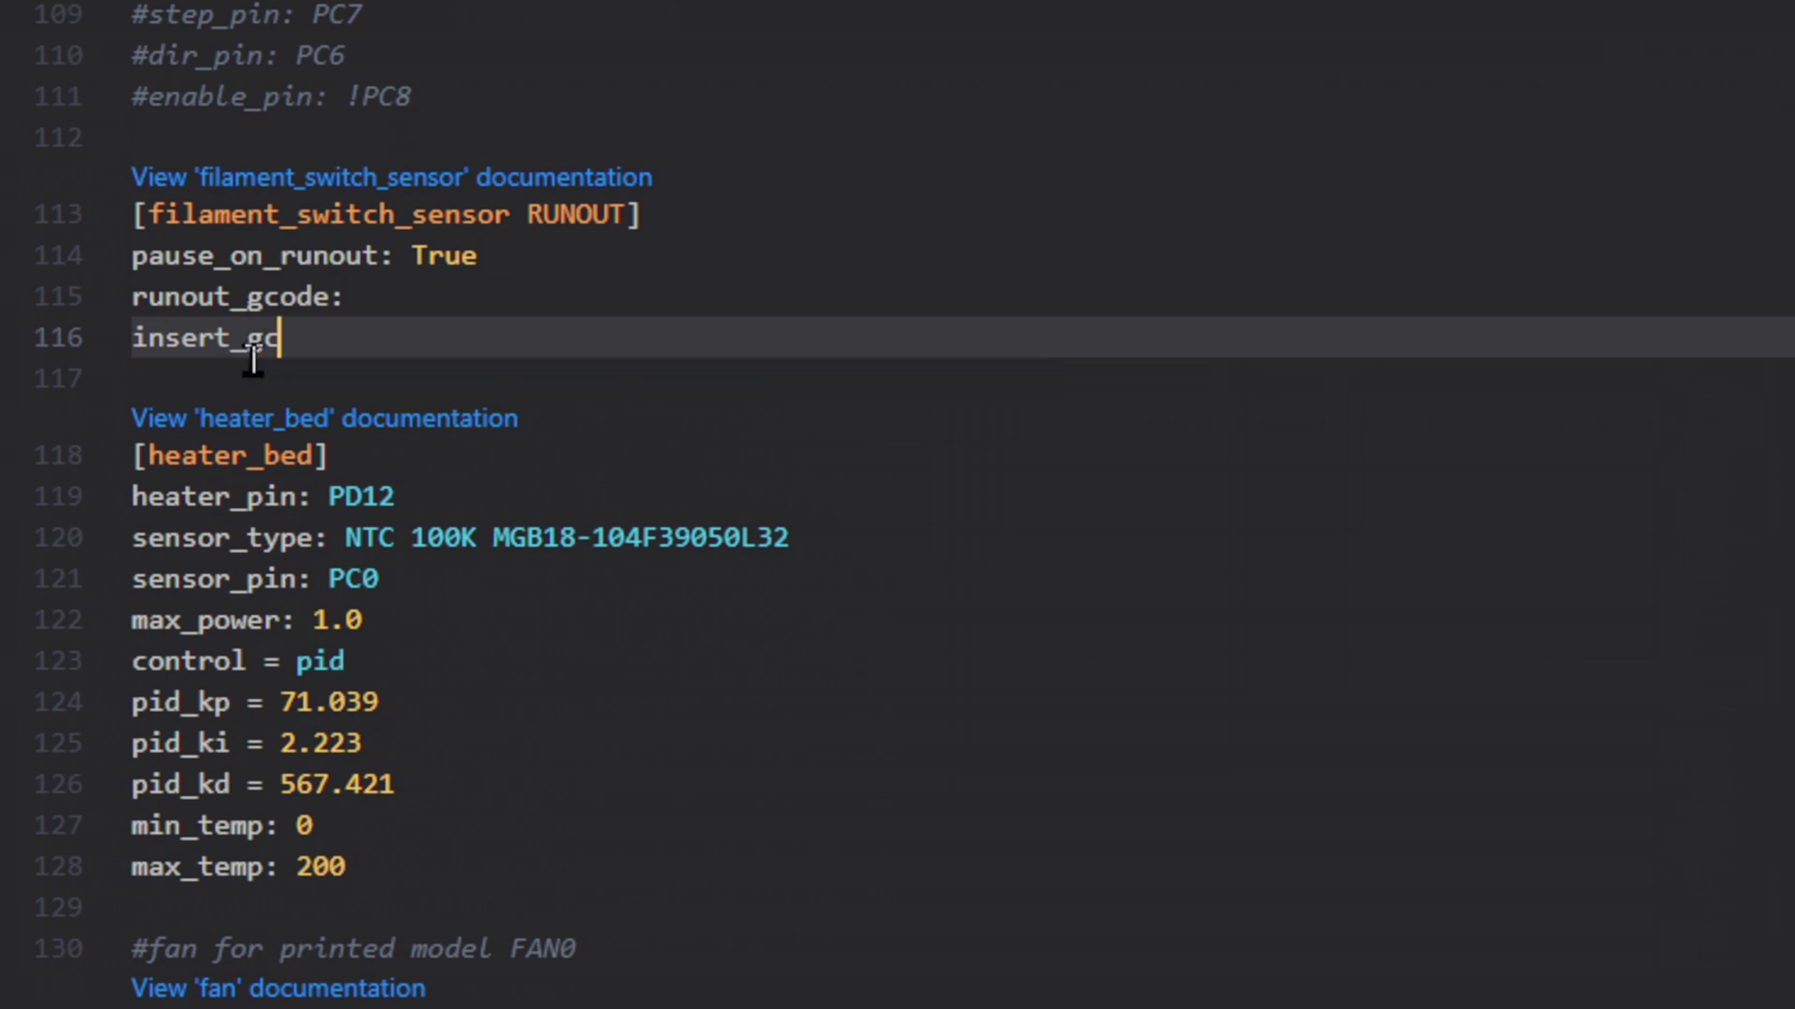
{"action": "type", "text": "ode:"}
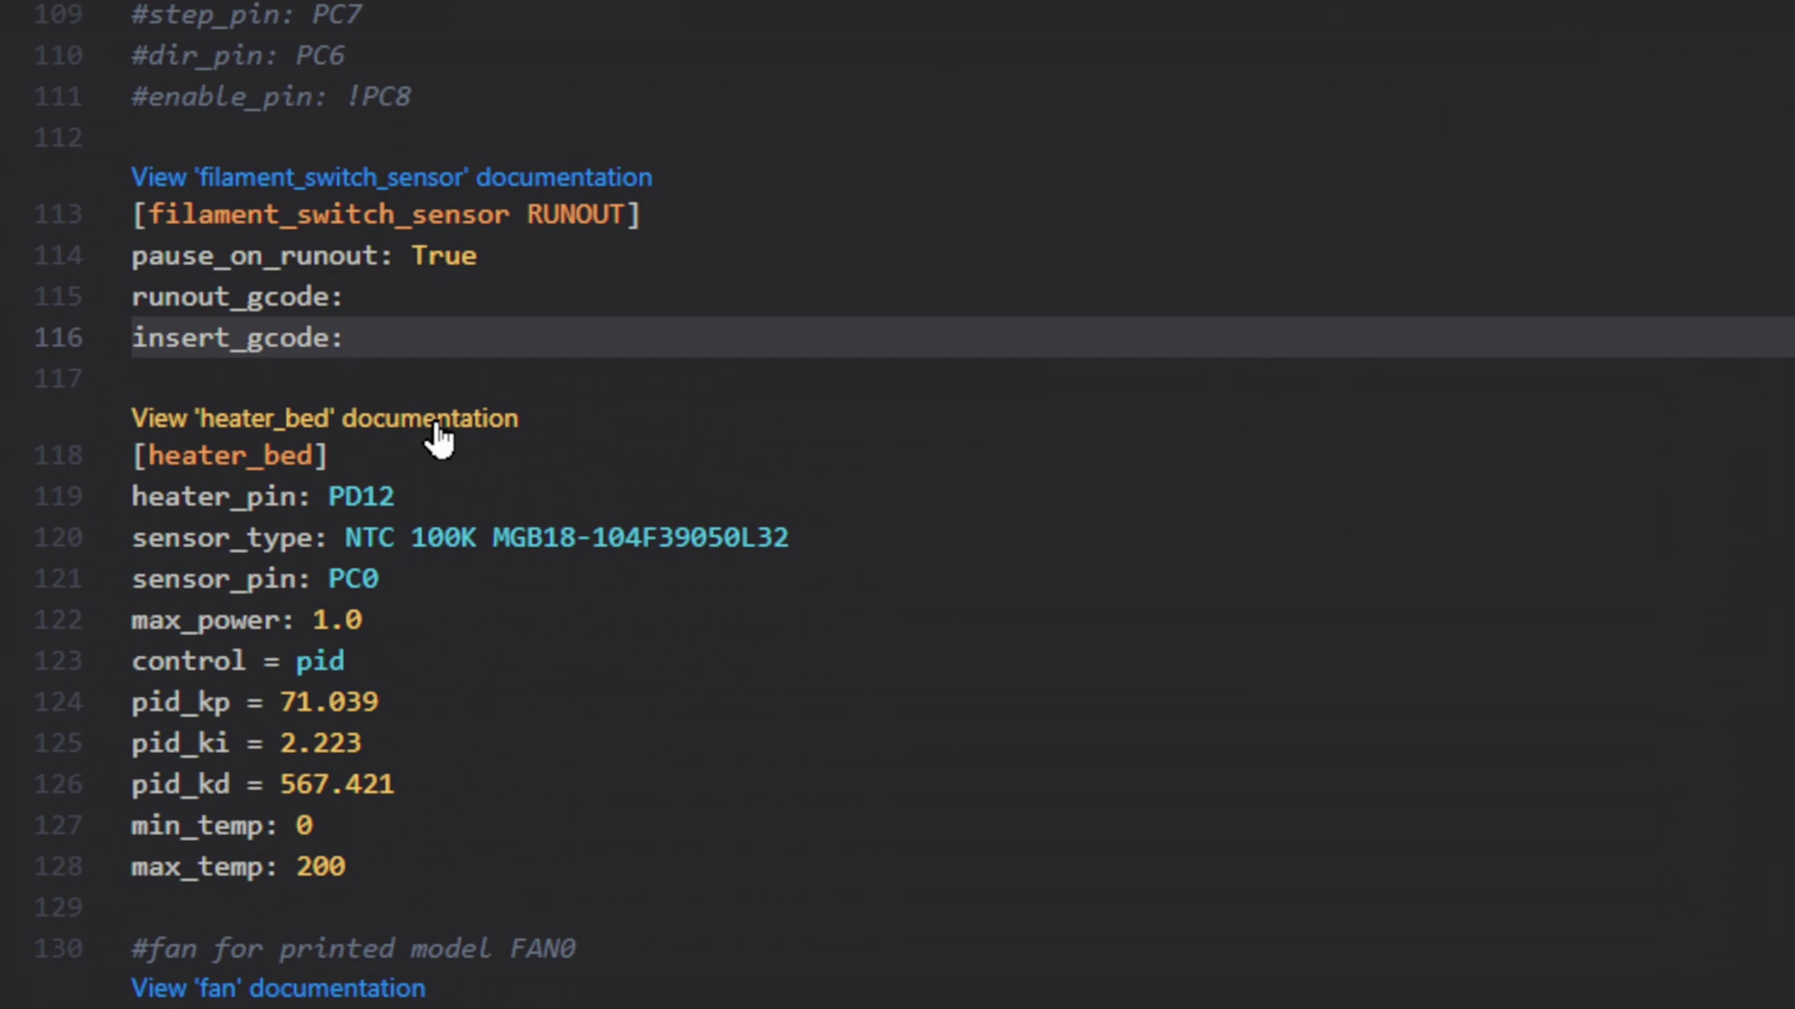
{"action": "key", "text": "Return"}
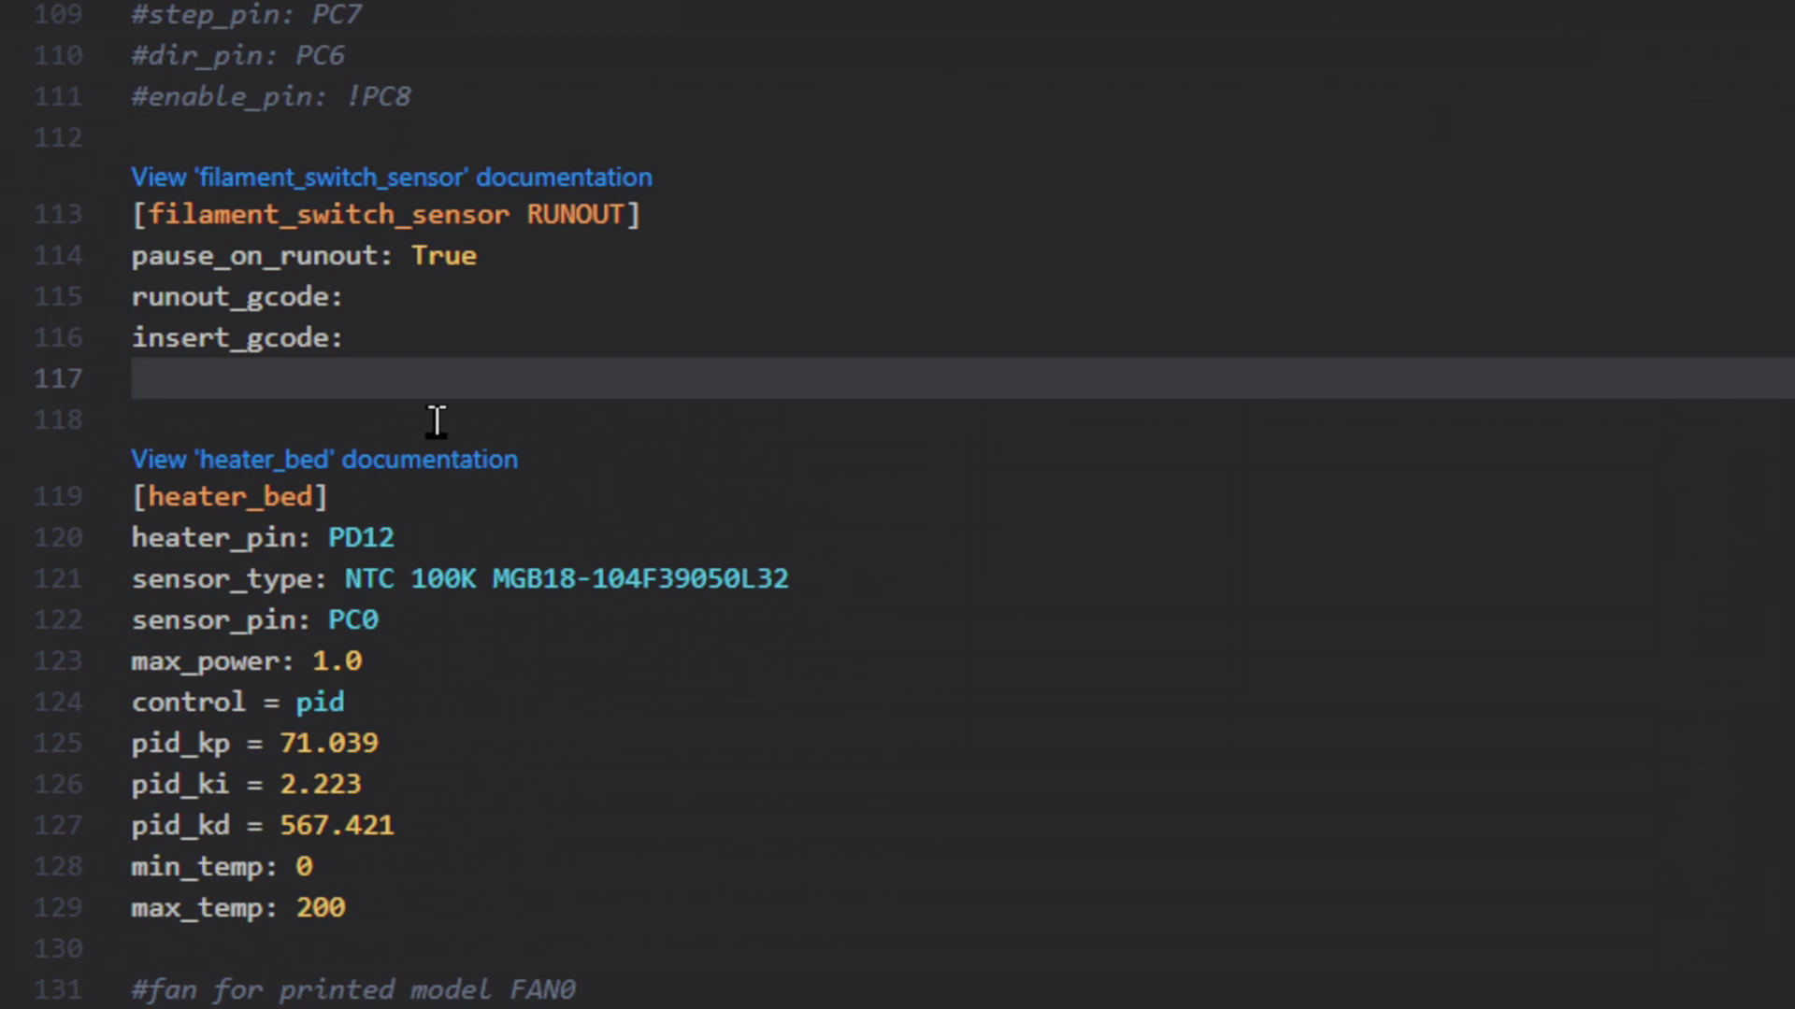
Add event_delay: 3.0 and begin a pause_delay: line, briefly highlighting pause_on_runout
{"action": "type", "text": "event_dela"}
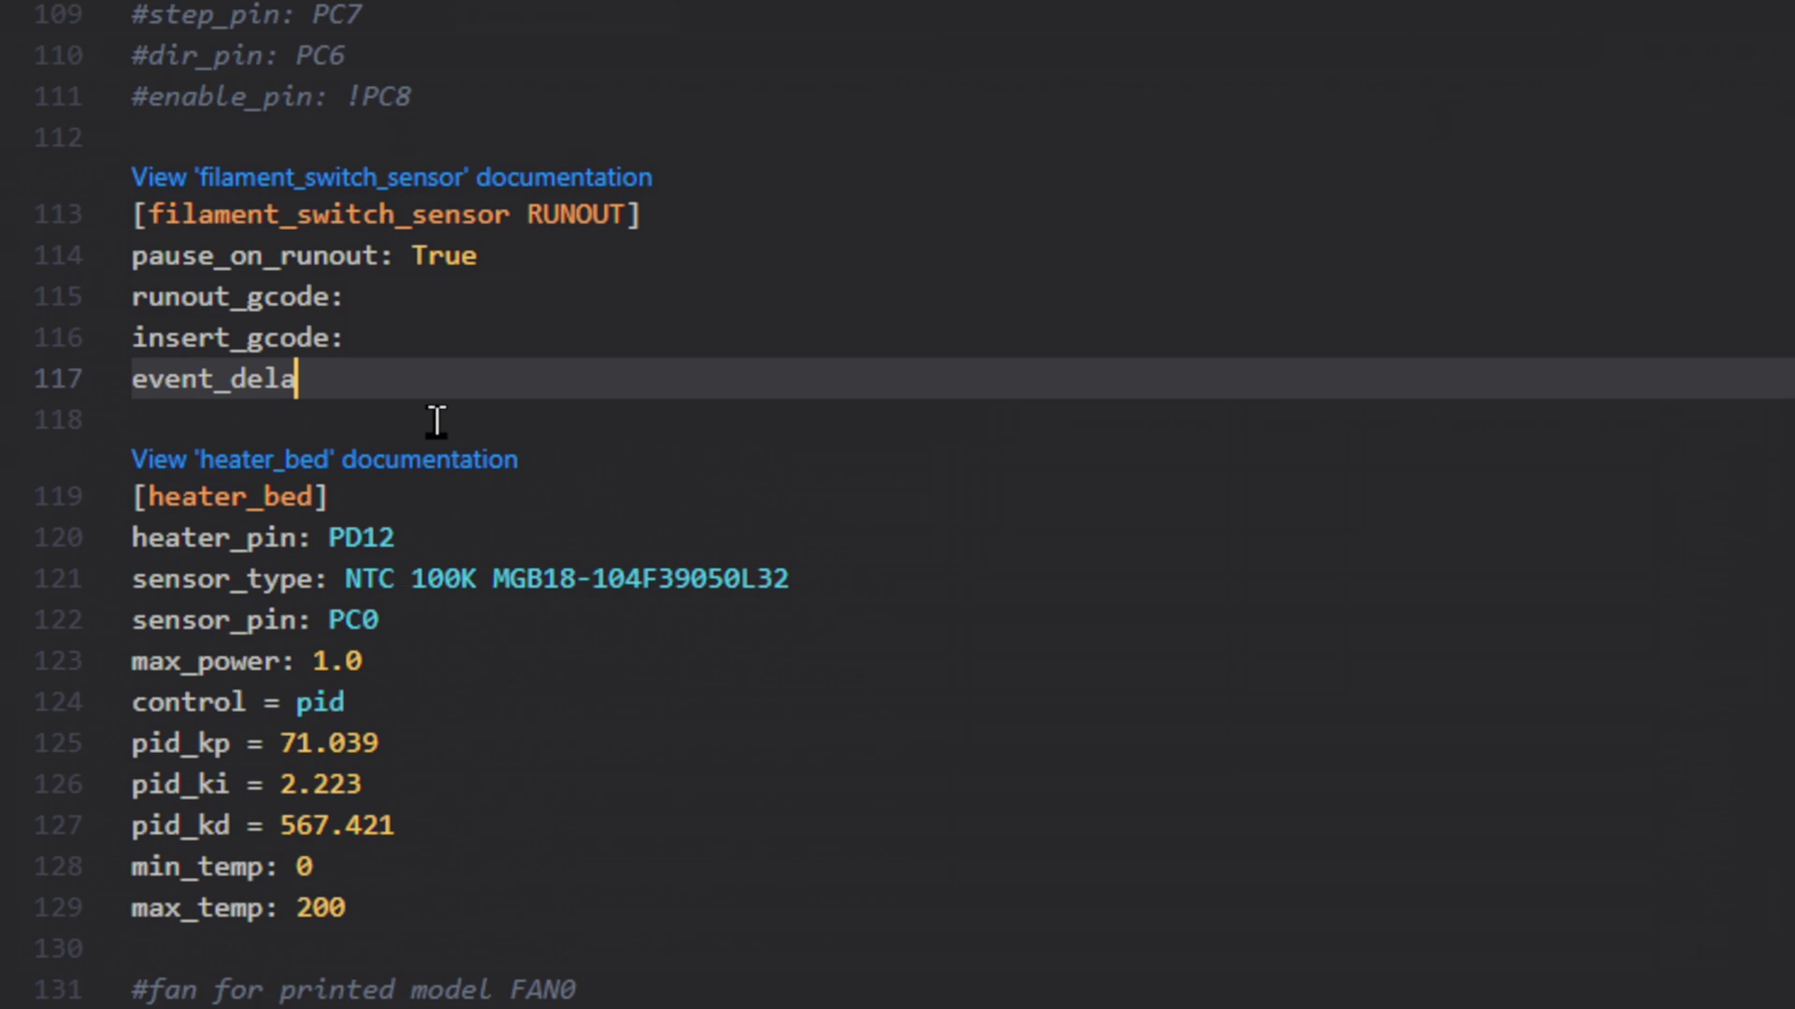
{"action": "type", "text": "y:"}
{"action": "type", "text": "3.0"}
{"action": "key", "text": "Return"}
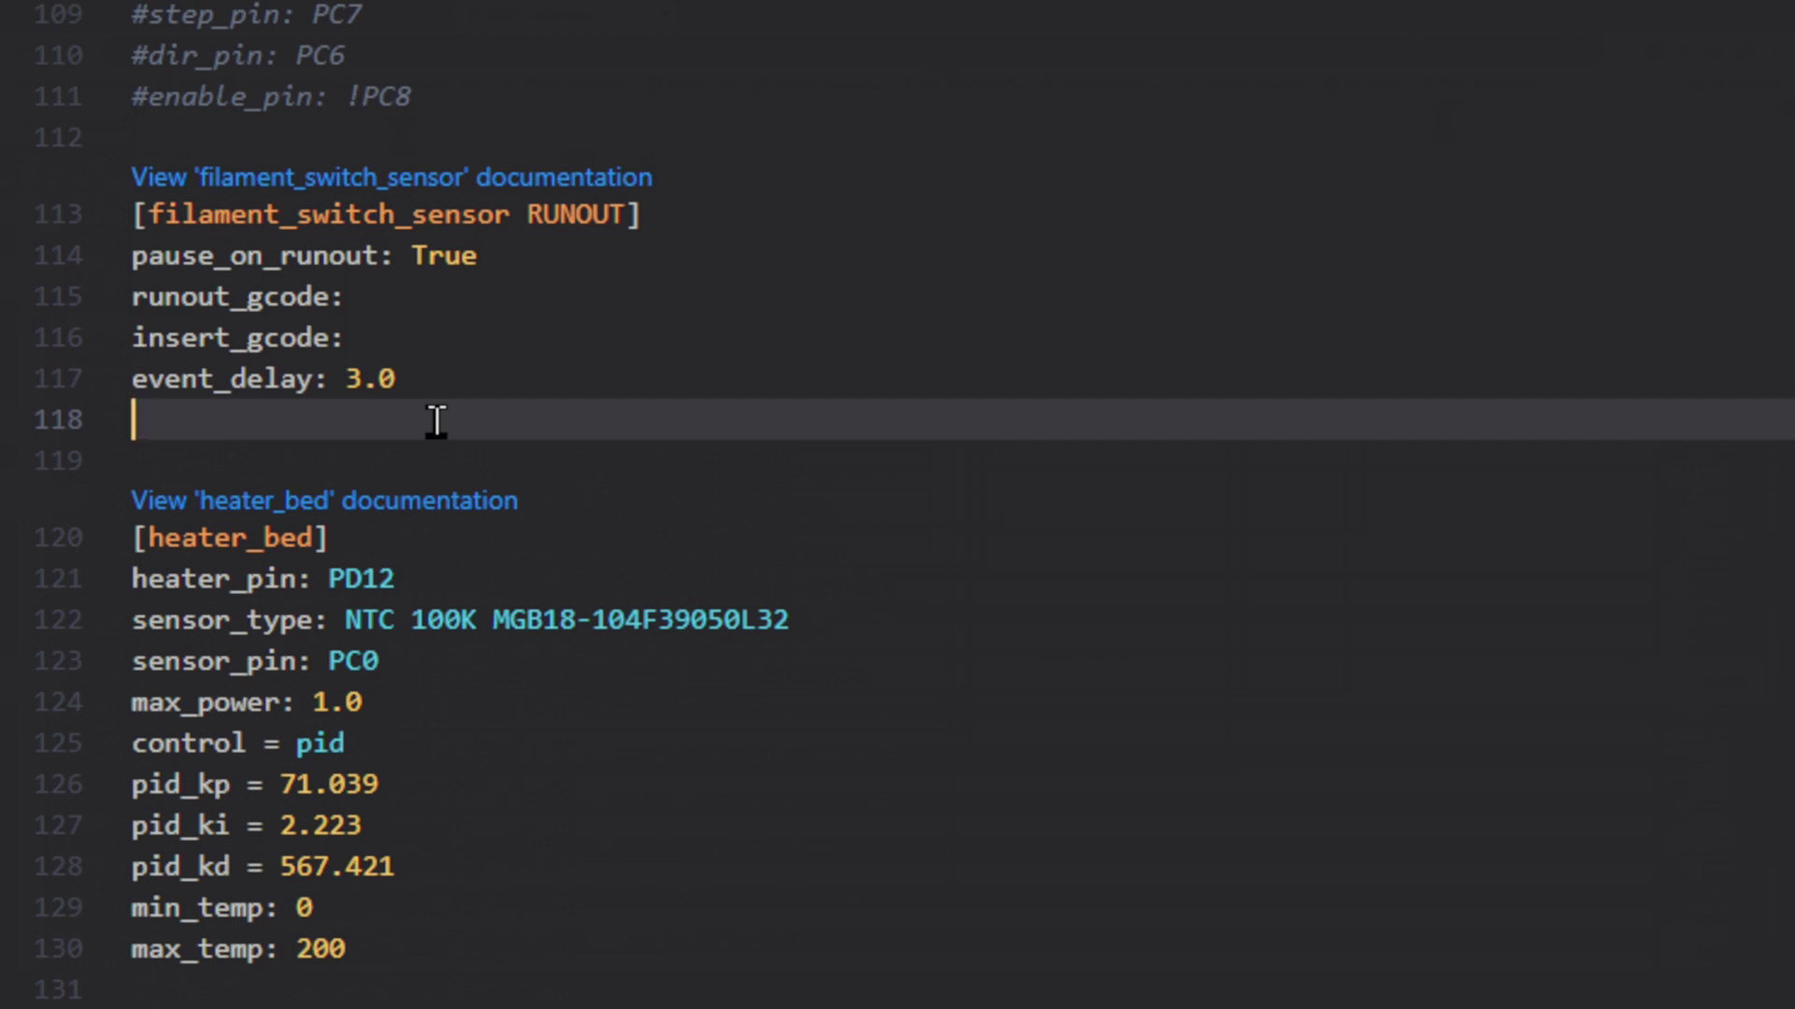
{"action": "type", "text": "pause_delay:"}
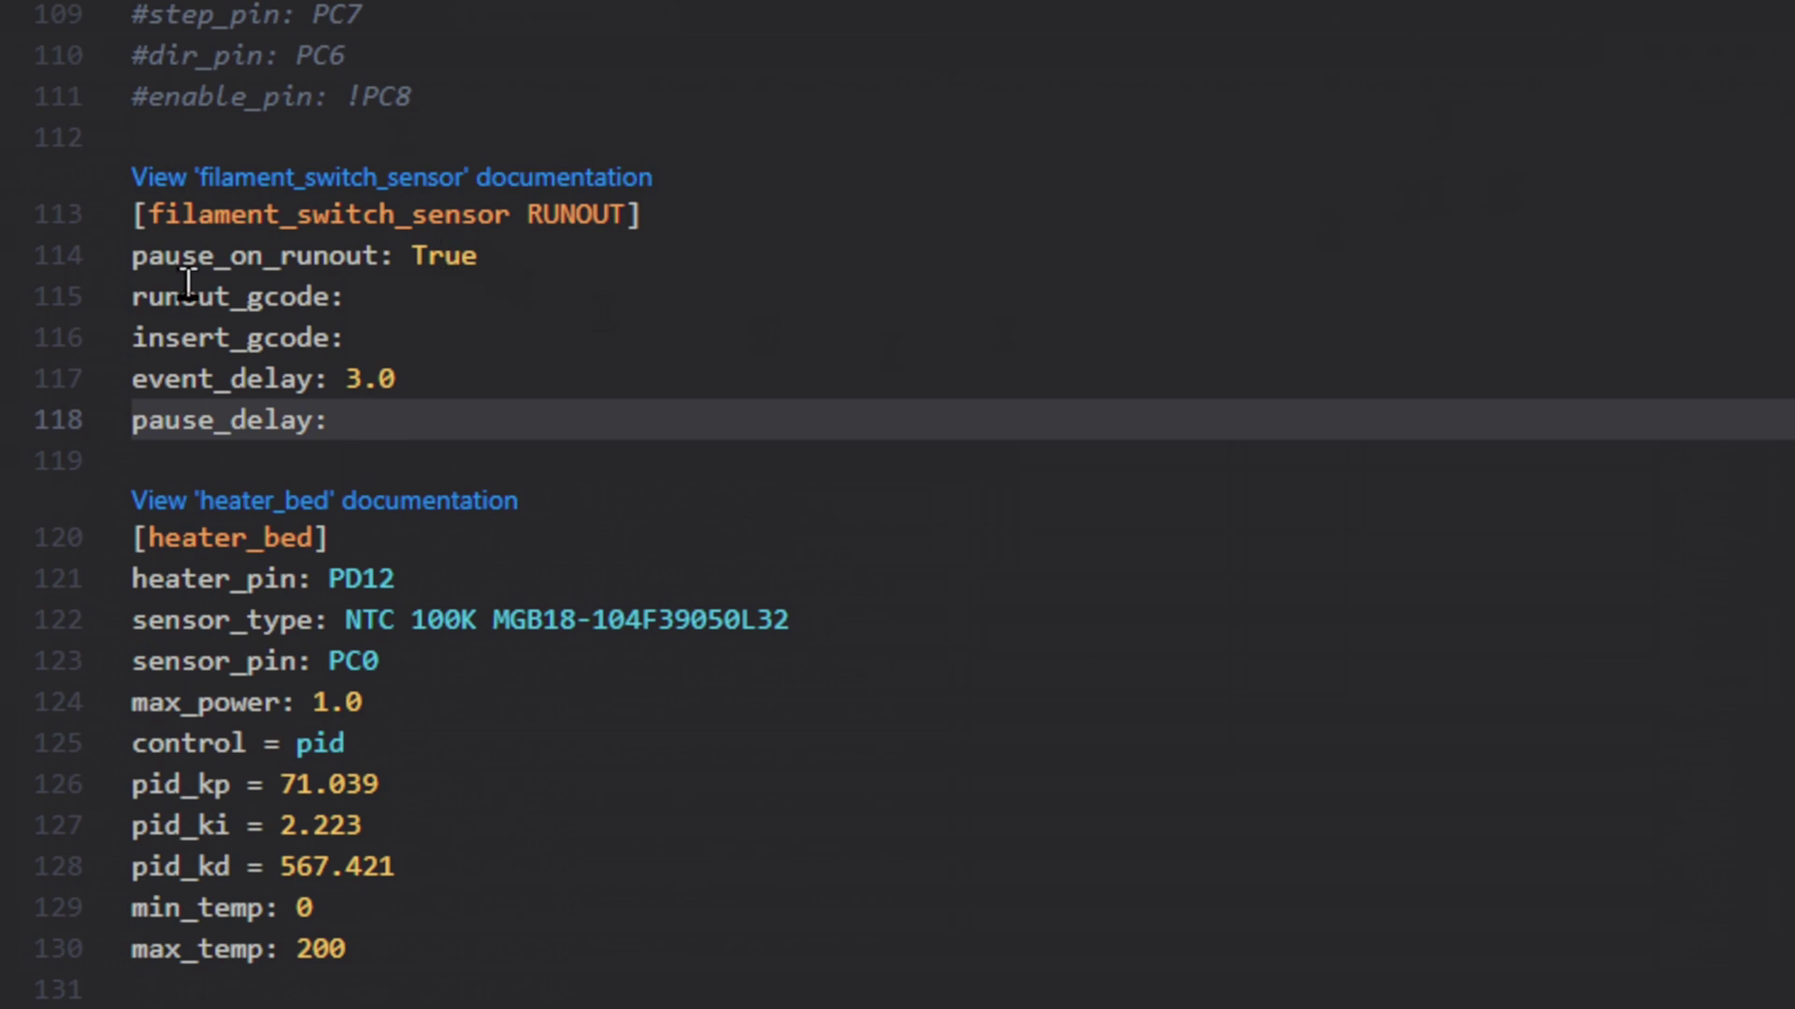
{"action": "left_click_drag", "start_coordinate": [137, 259], "coordinate": [479, 255]}
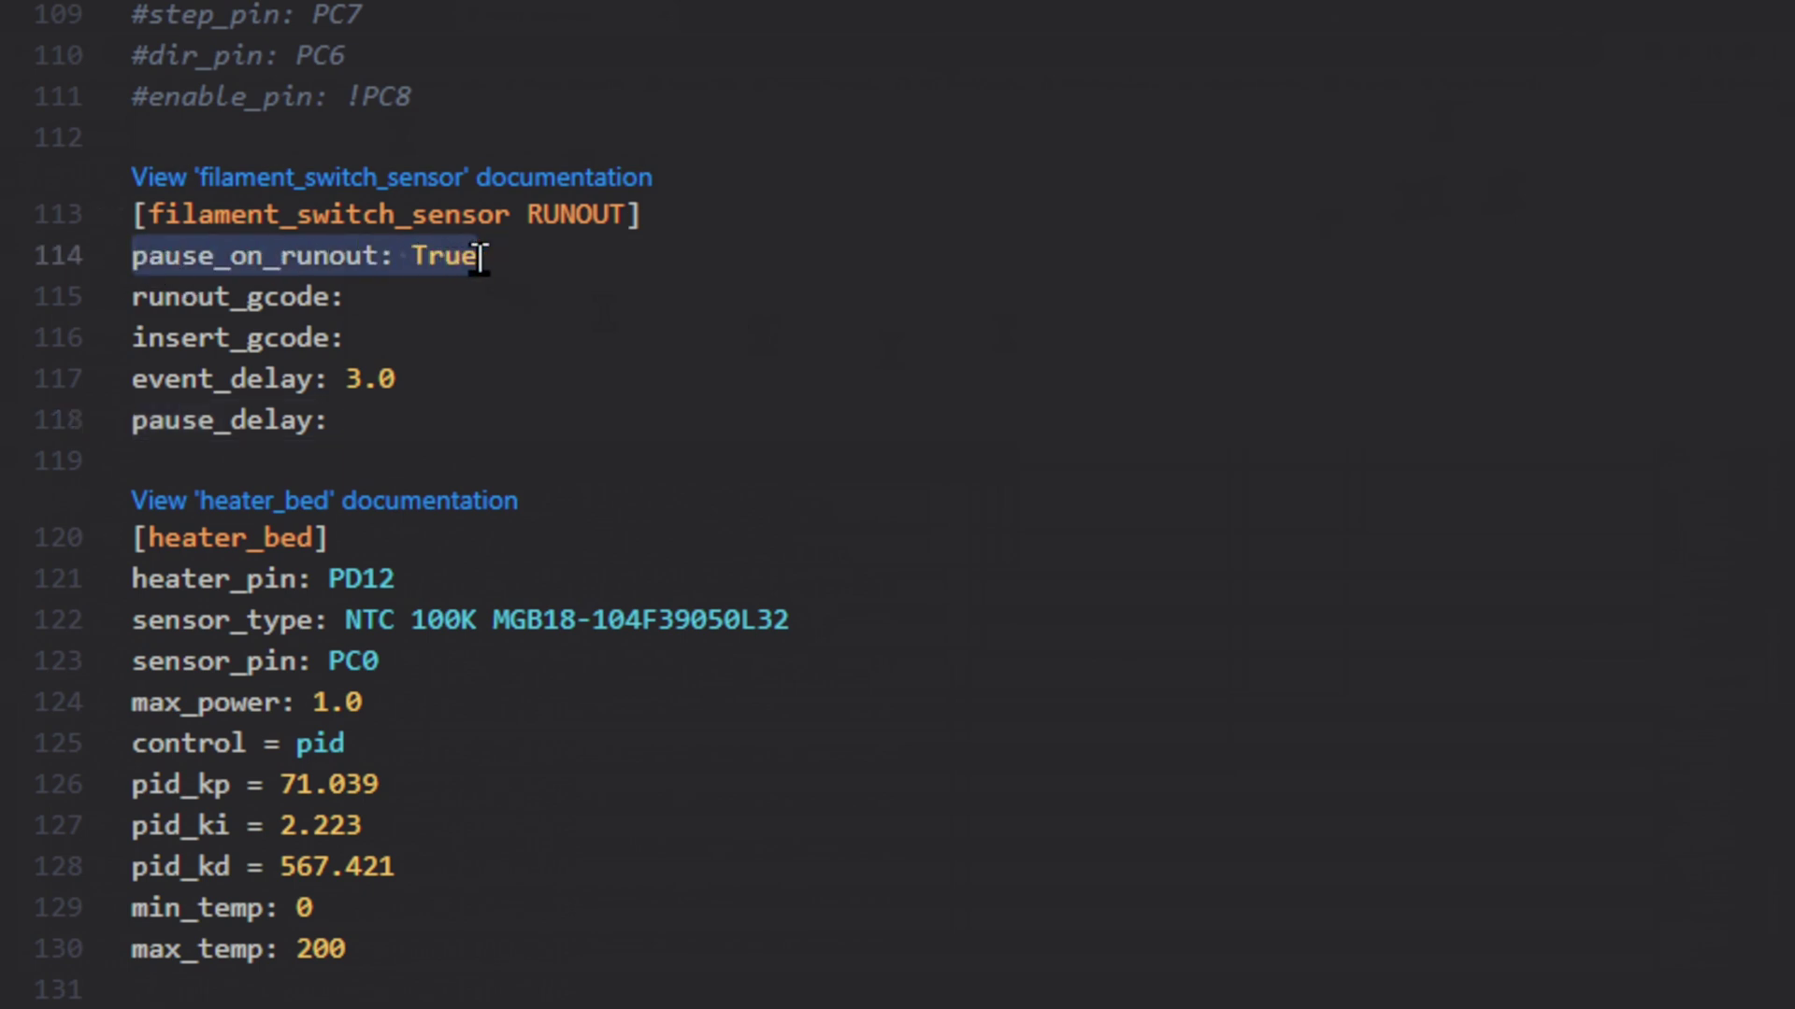
{"action": "left_click", "coordinate": [368, 297]}
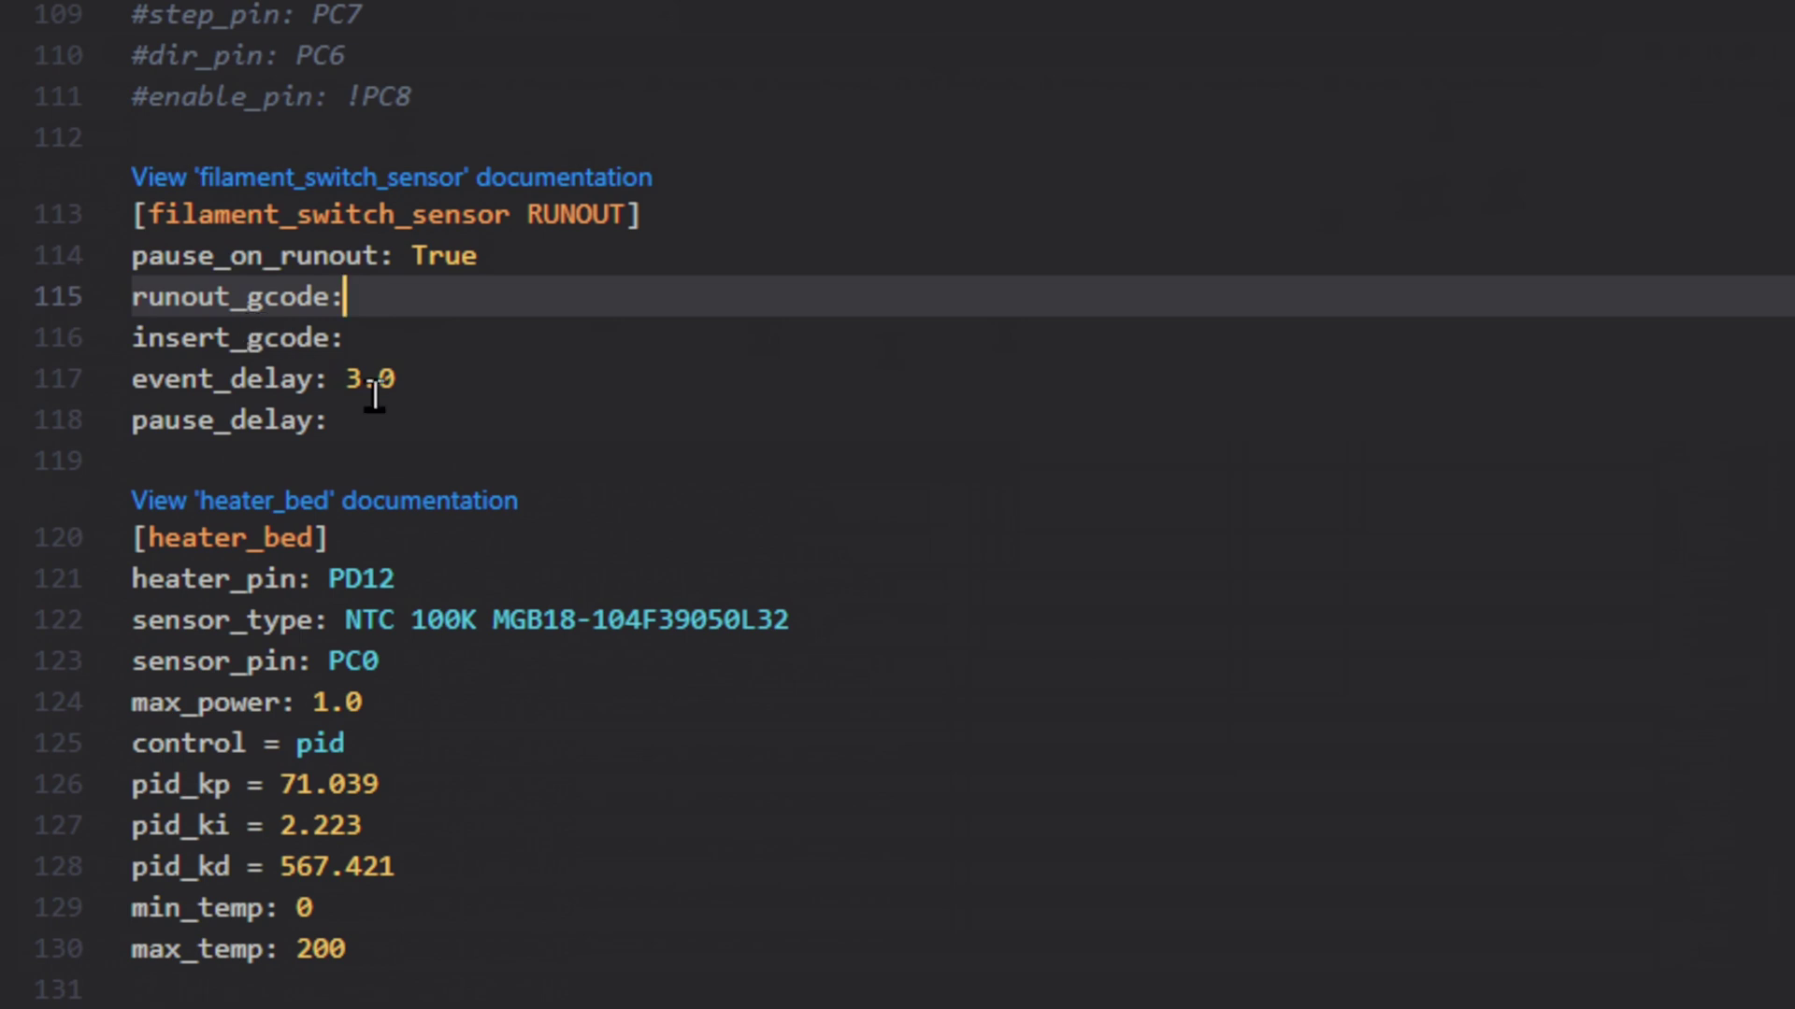
Set pause_delay to 0.5, add switch_pin: PA13, then save and restart the firmware
{"action": "left_click", "coordinate": [356, 423]}
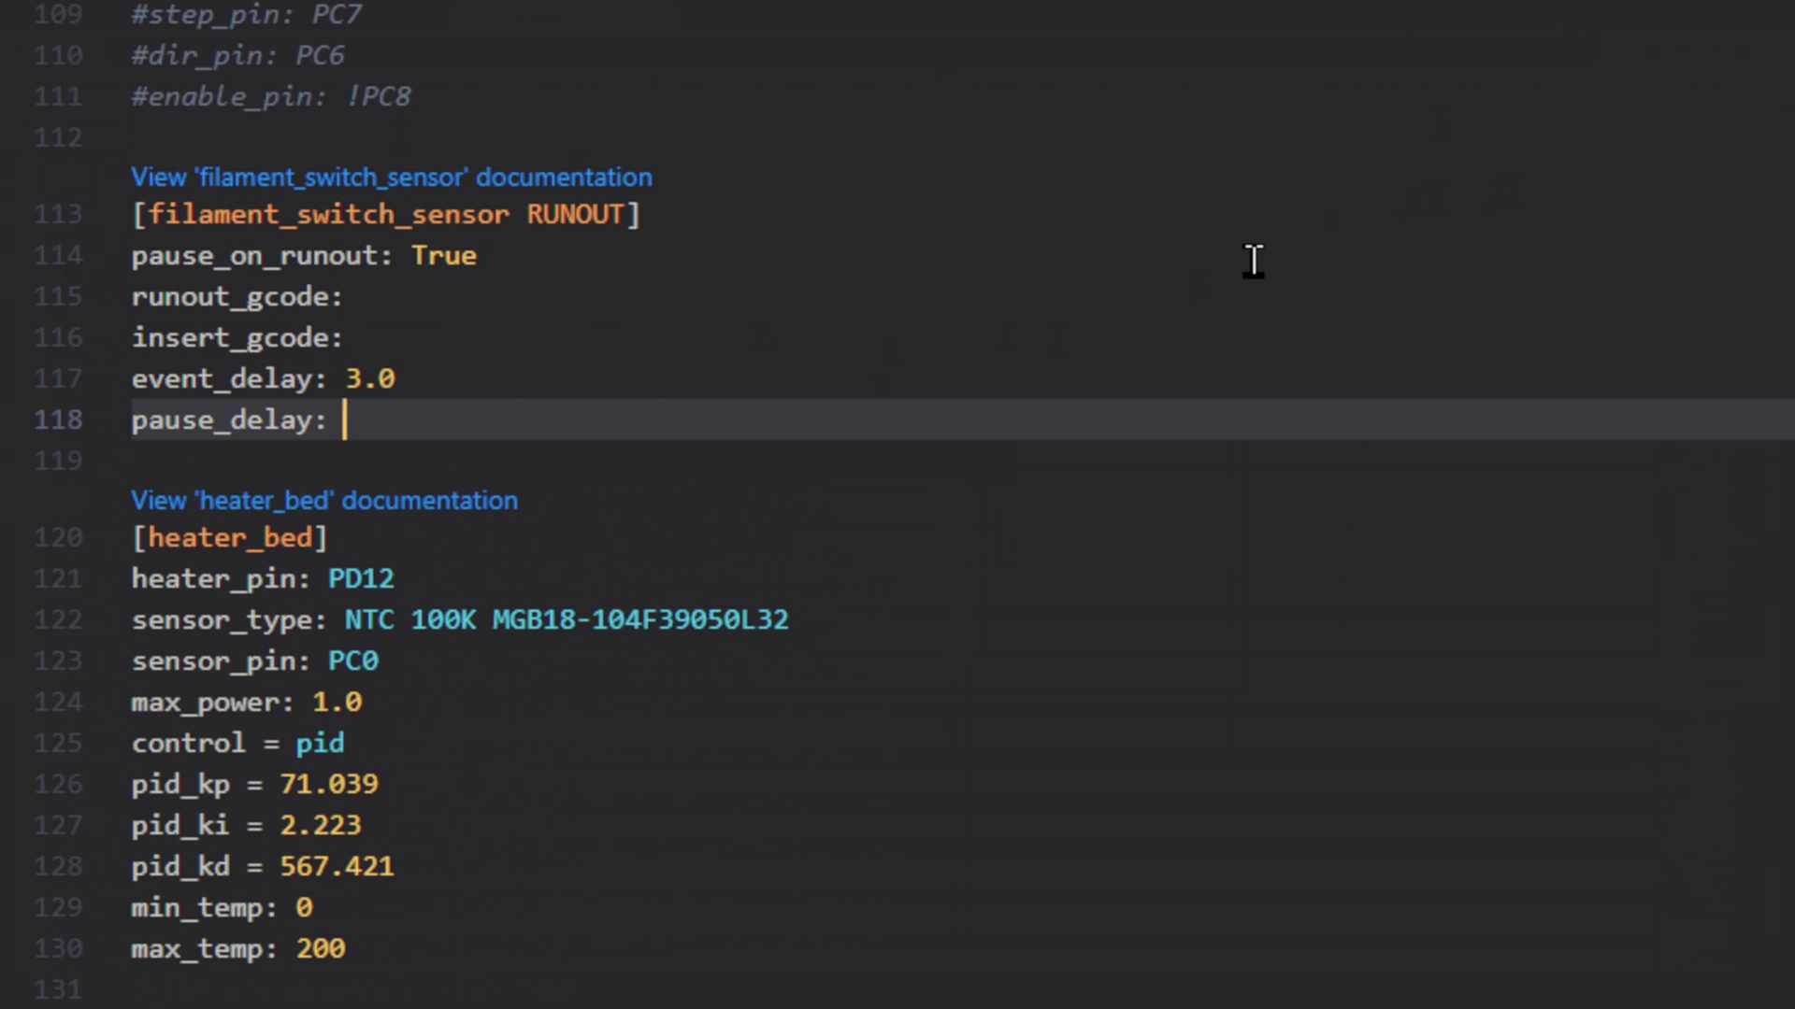
{"action": "type", "text": "0.5"}
{"action": "key", "text": "Return"}
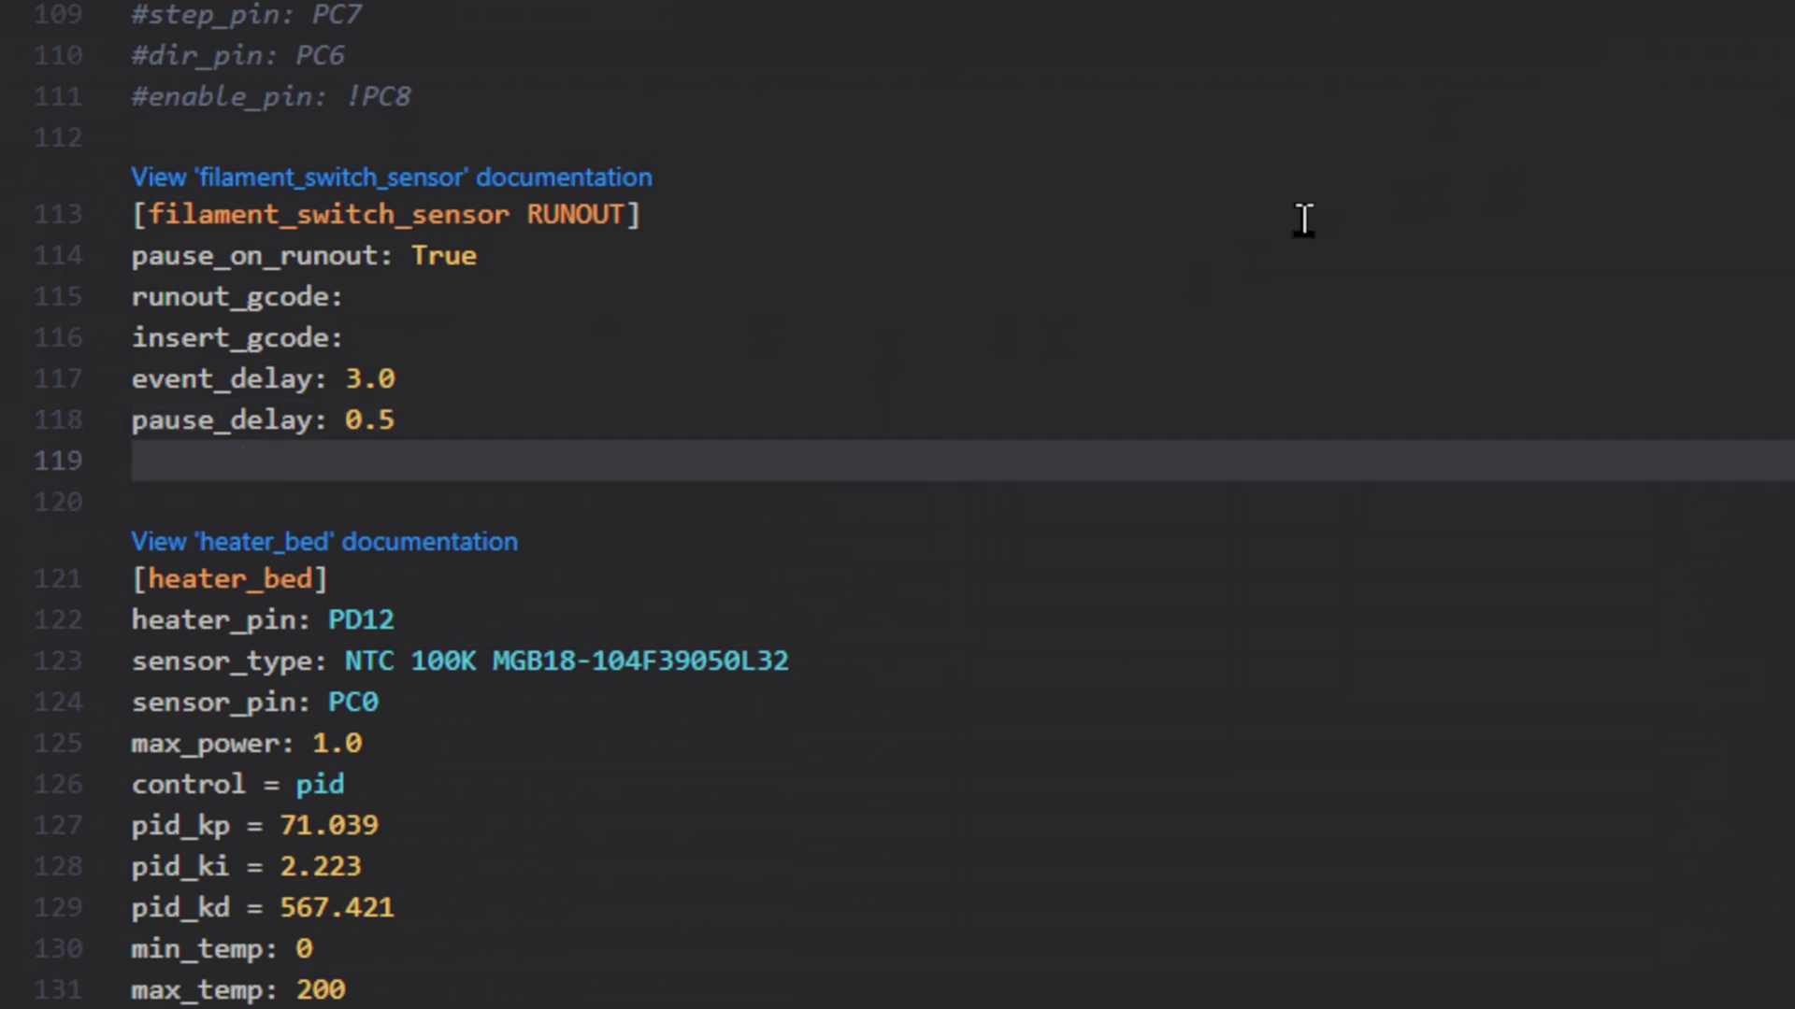
{"action": "type", "text": "switch_"}
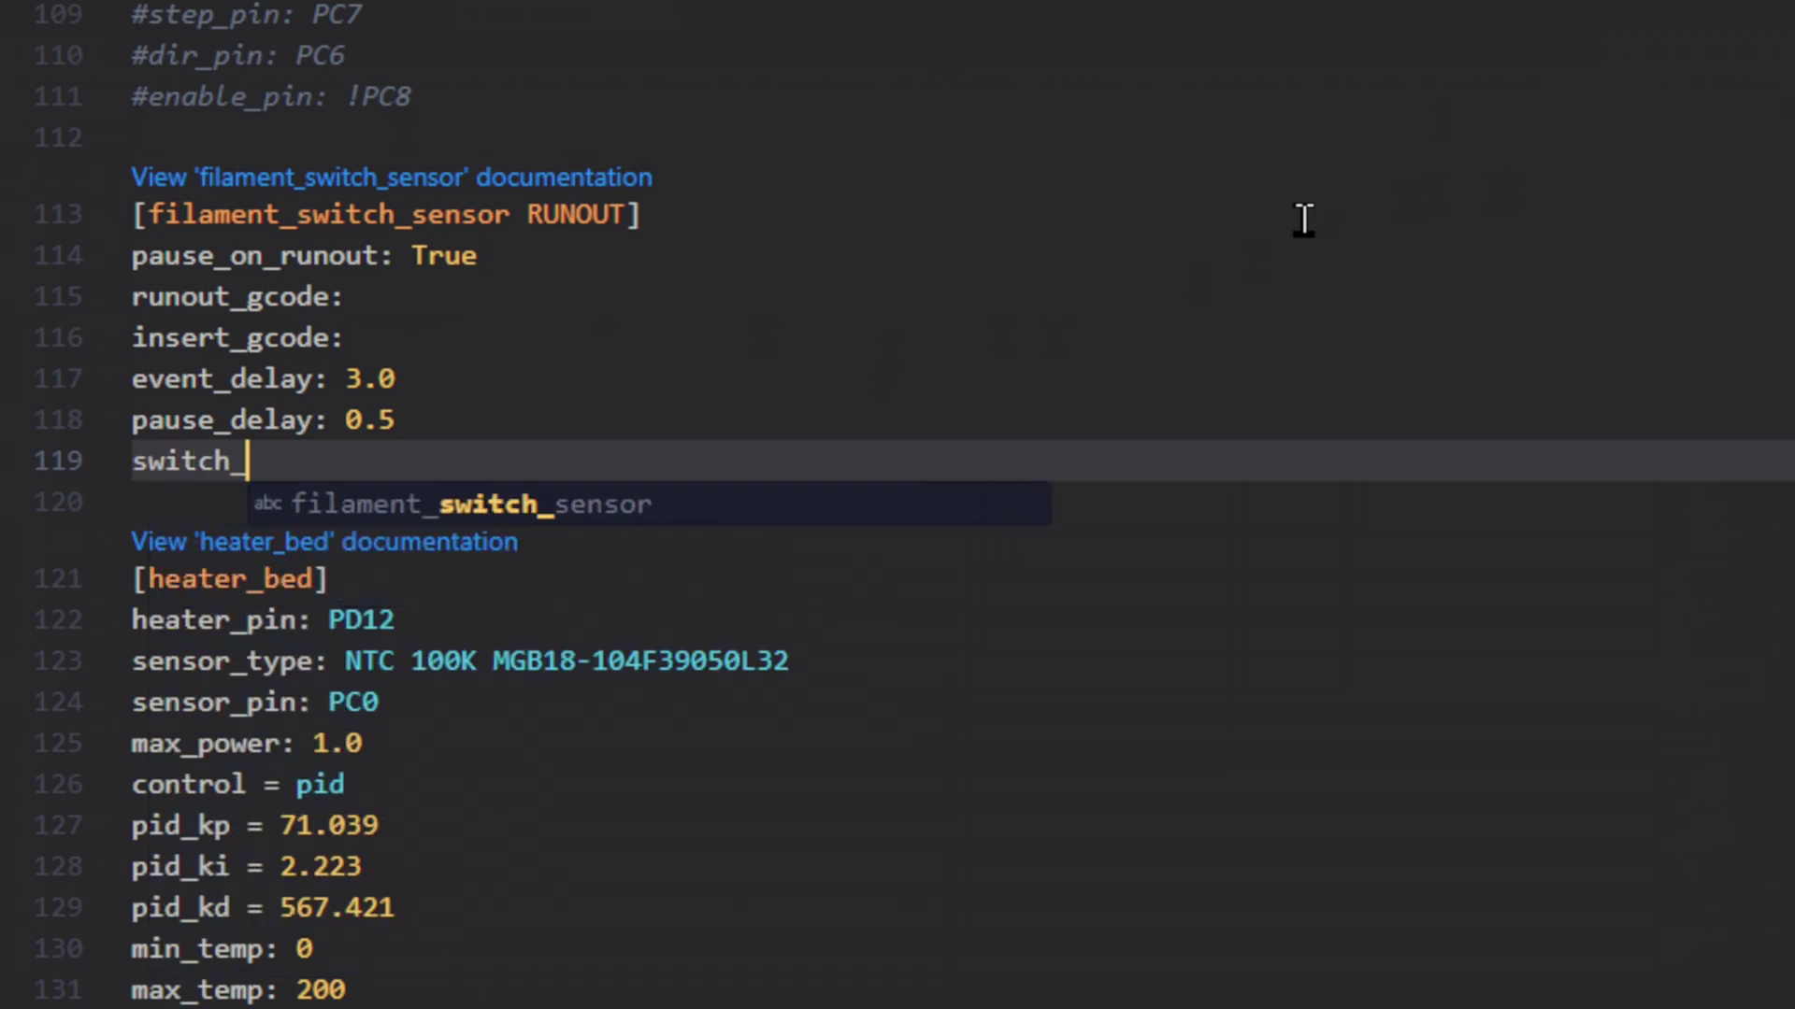
{"action": "type", "text": "pin: "}
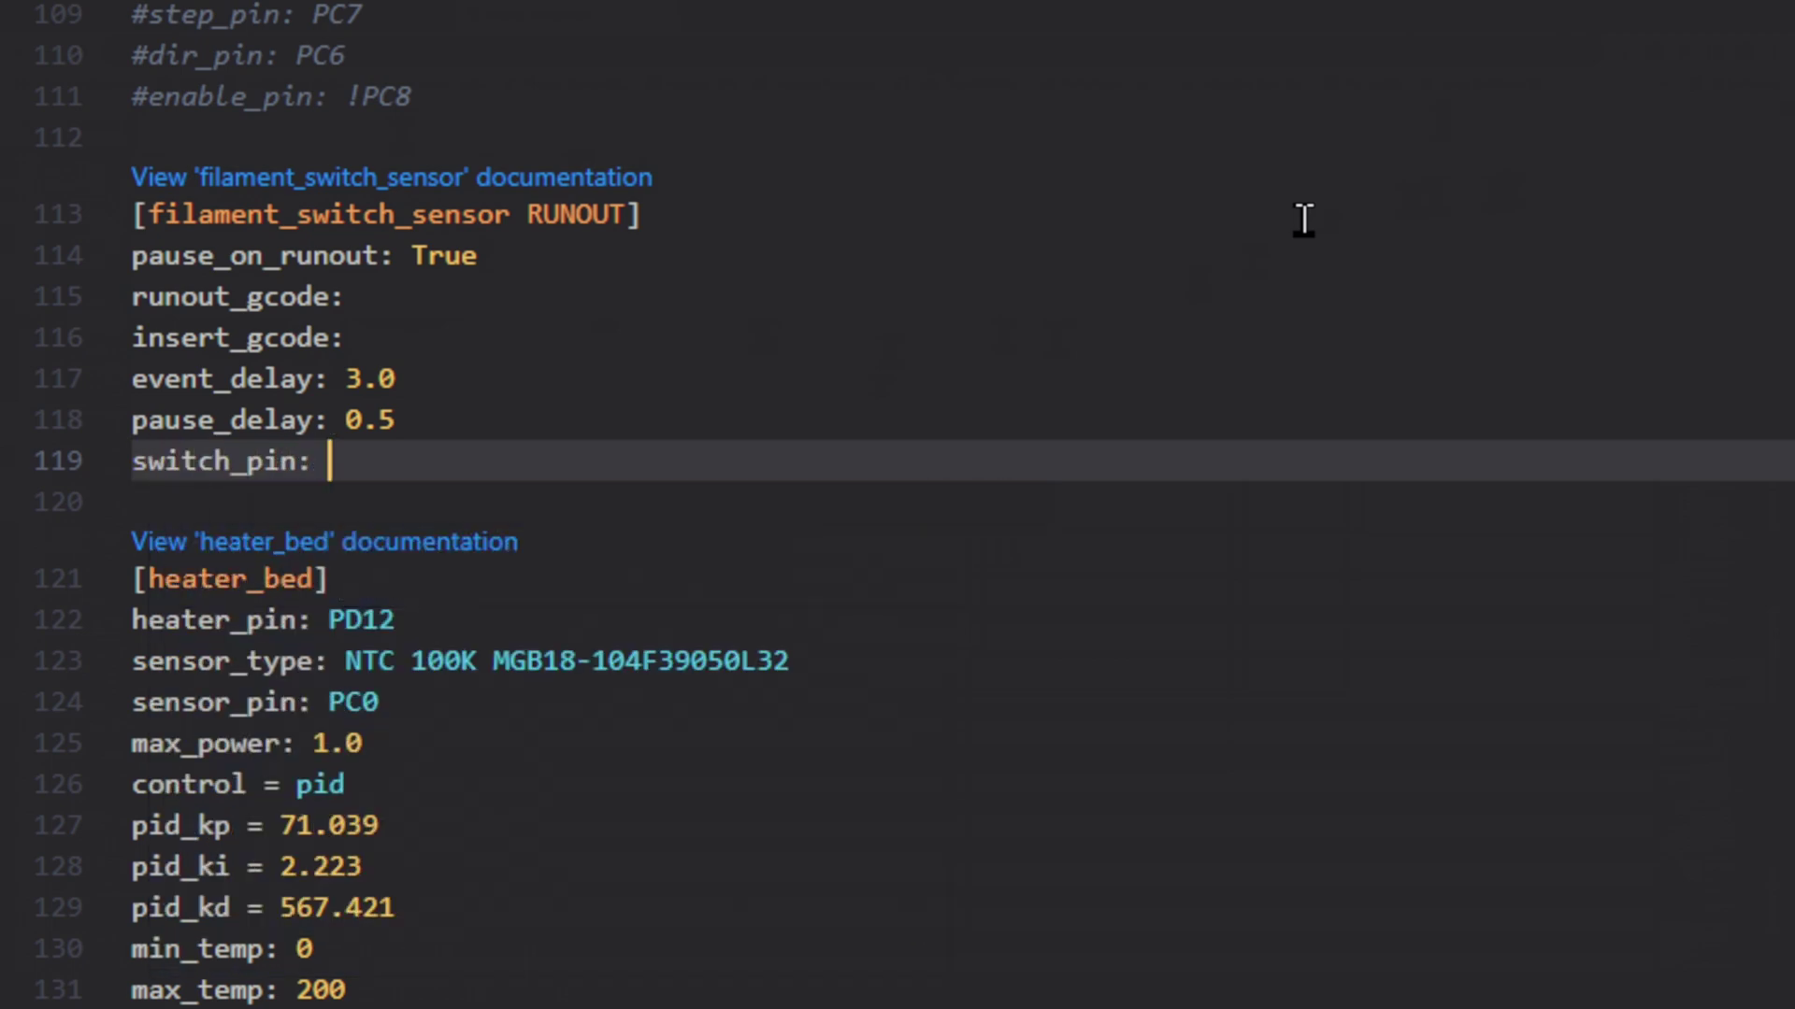
{"action": "type", "text": "PA13"}
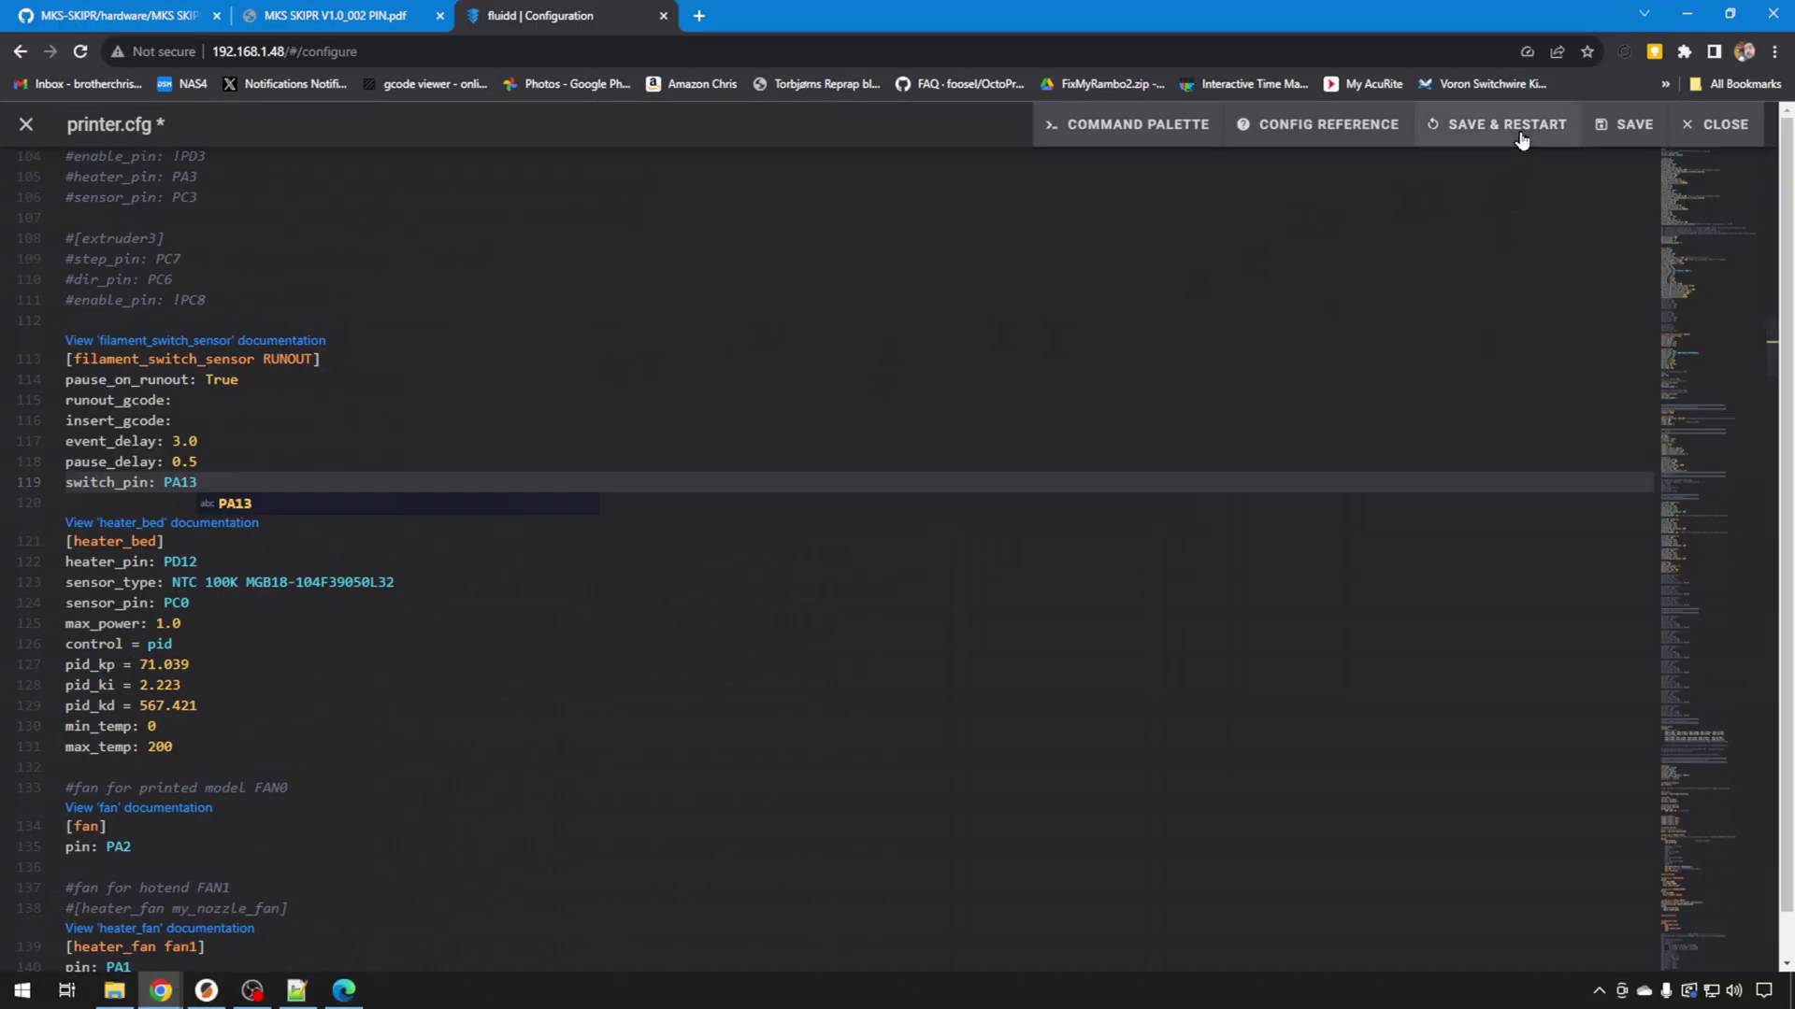
{"action": "left_click", "coordinate": [1519, 137]}
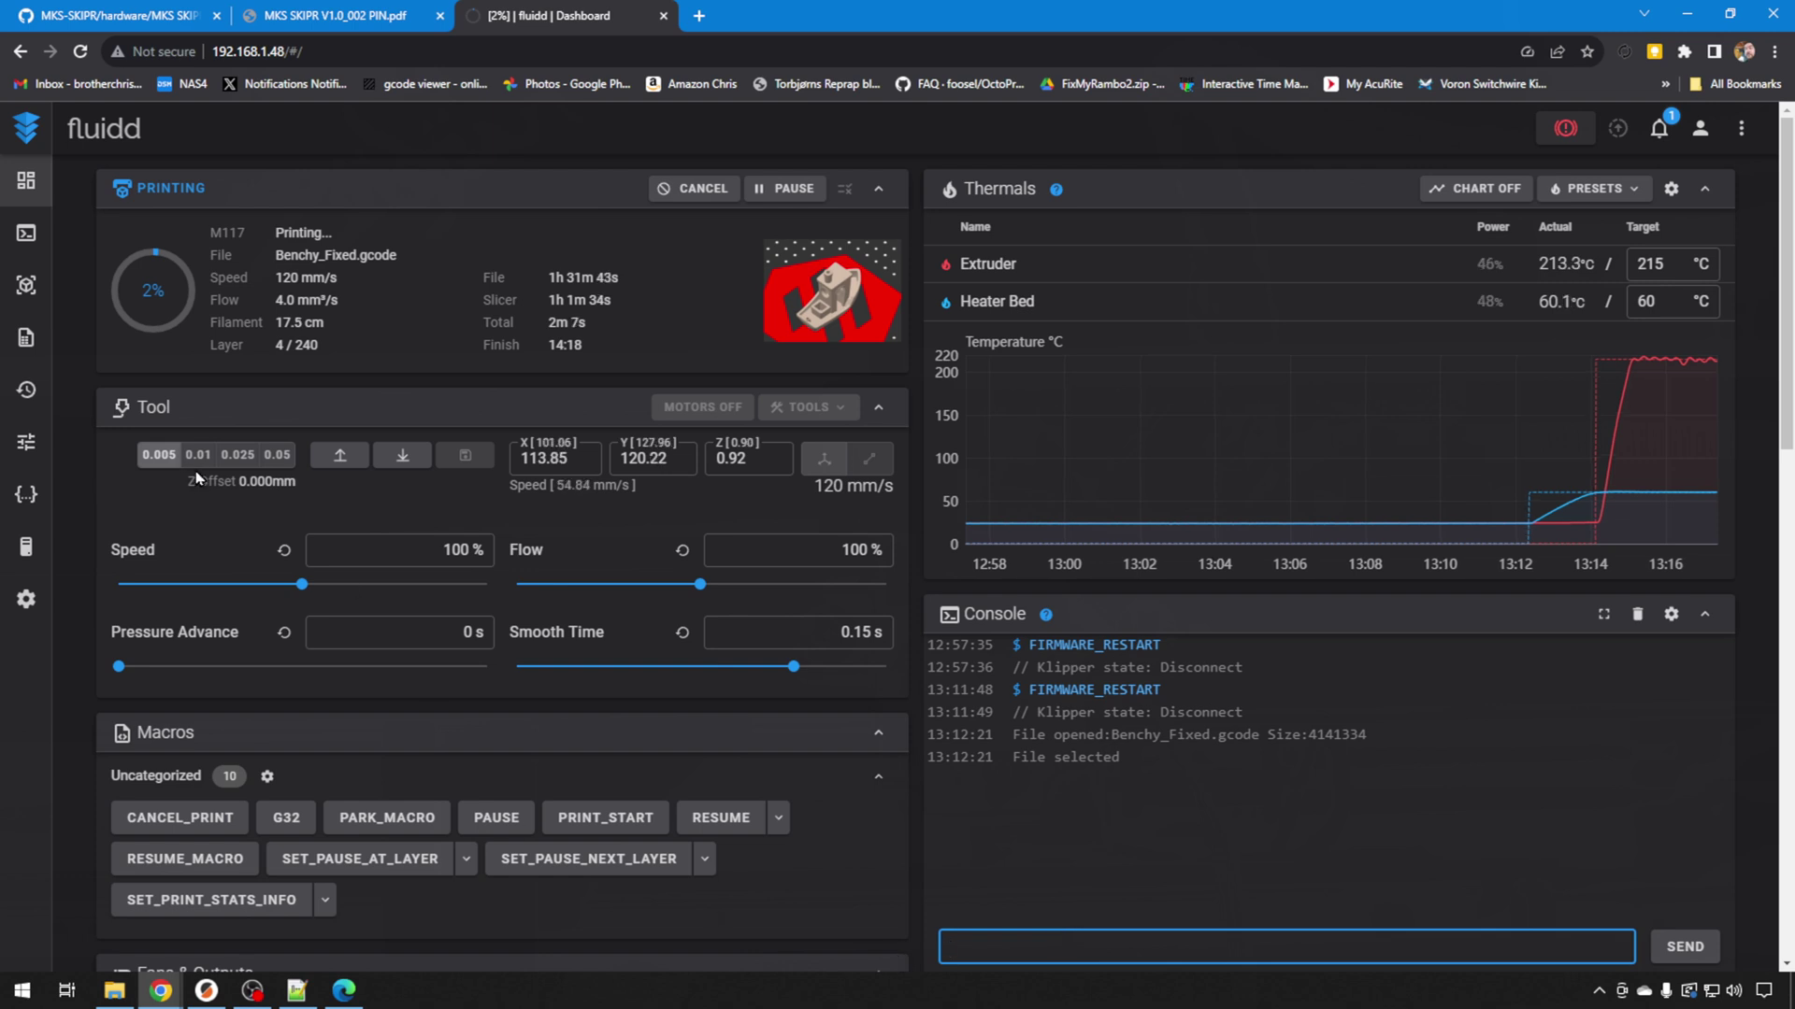
Open the full Console page from the sidebar
{"action": "left_click", "coordinate": [27, 233]}
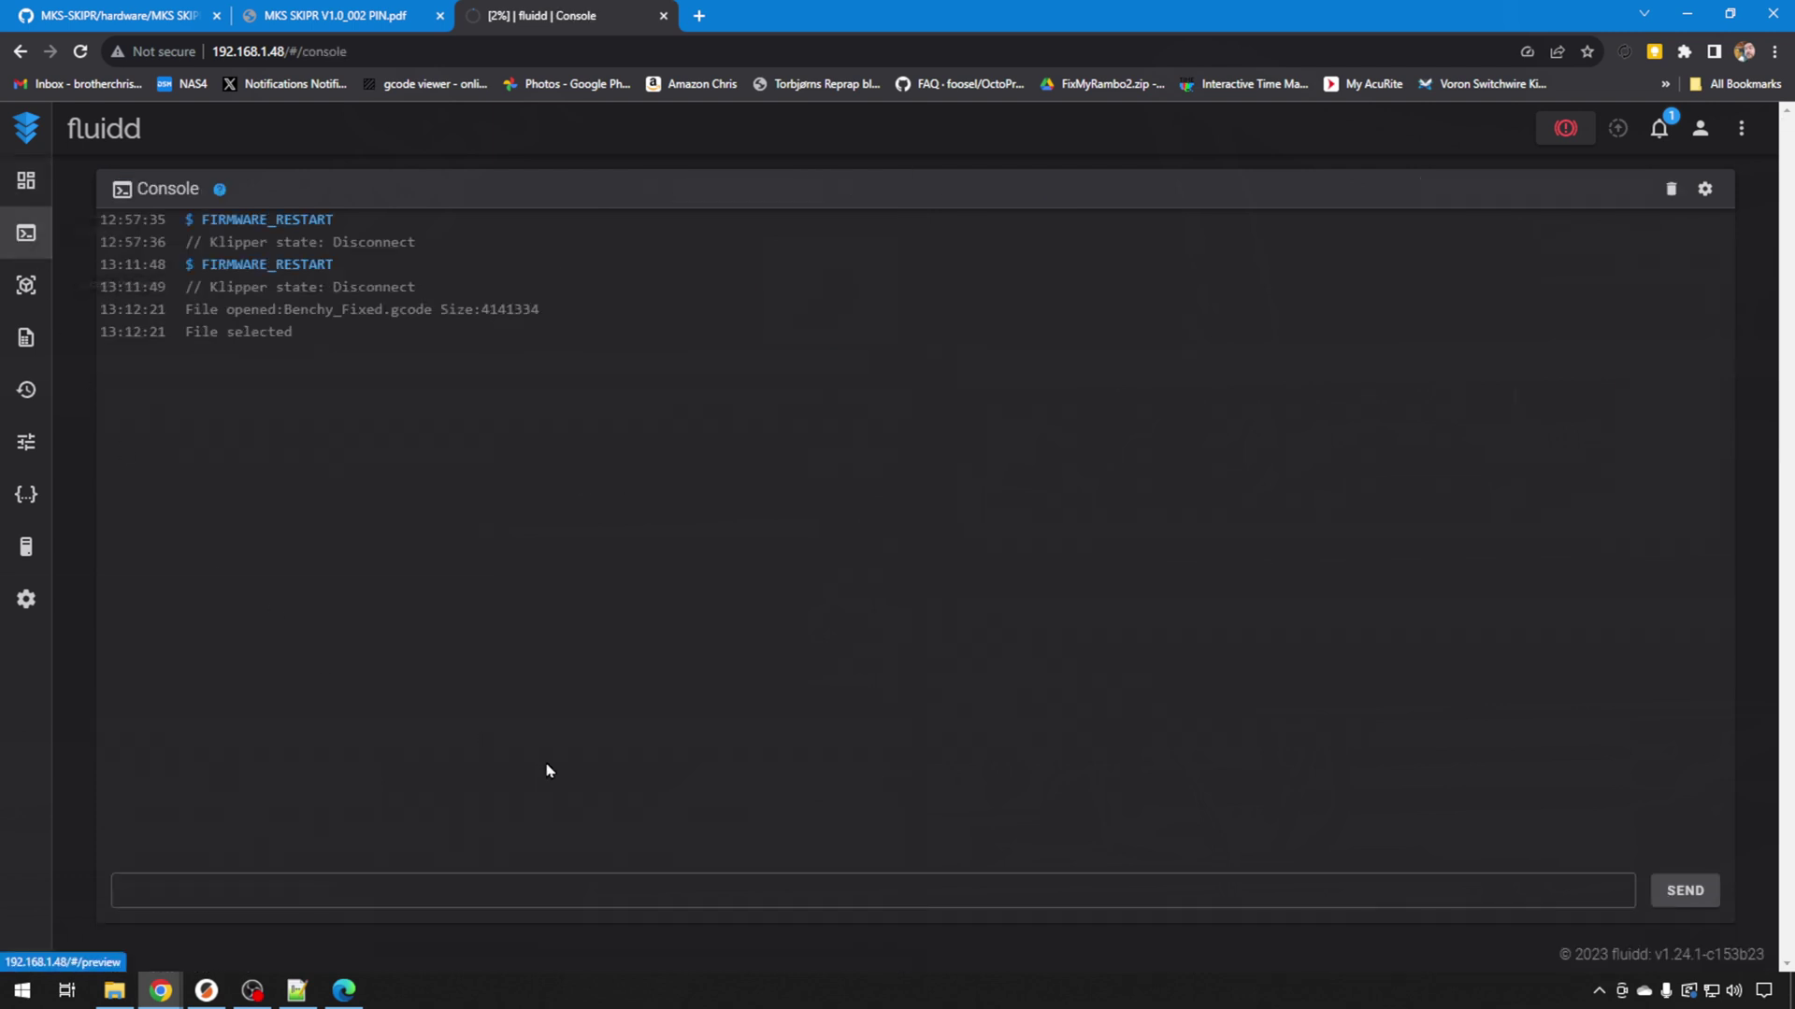
Send QUERY_FILAMENT_SENSOR SENSOR=RUNOUT, then select the PA13 pin name in printer.cfg
{"action": "left_click", "coordinate": [688, 881]}
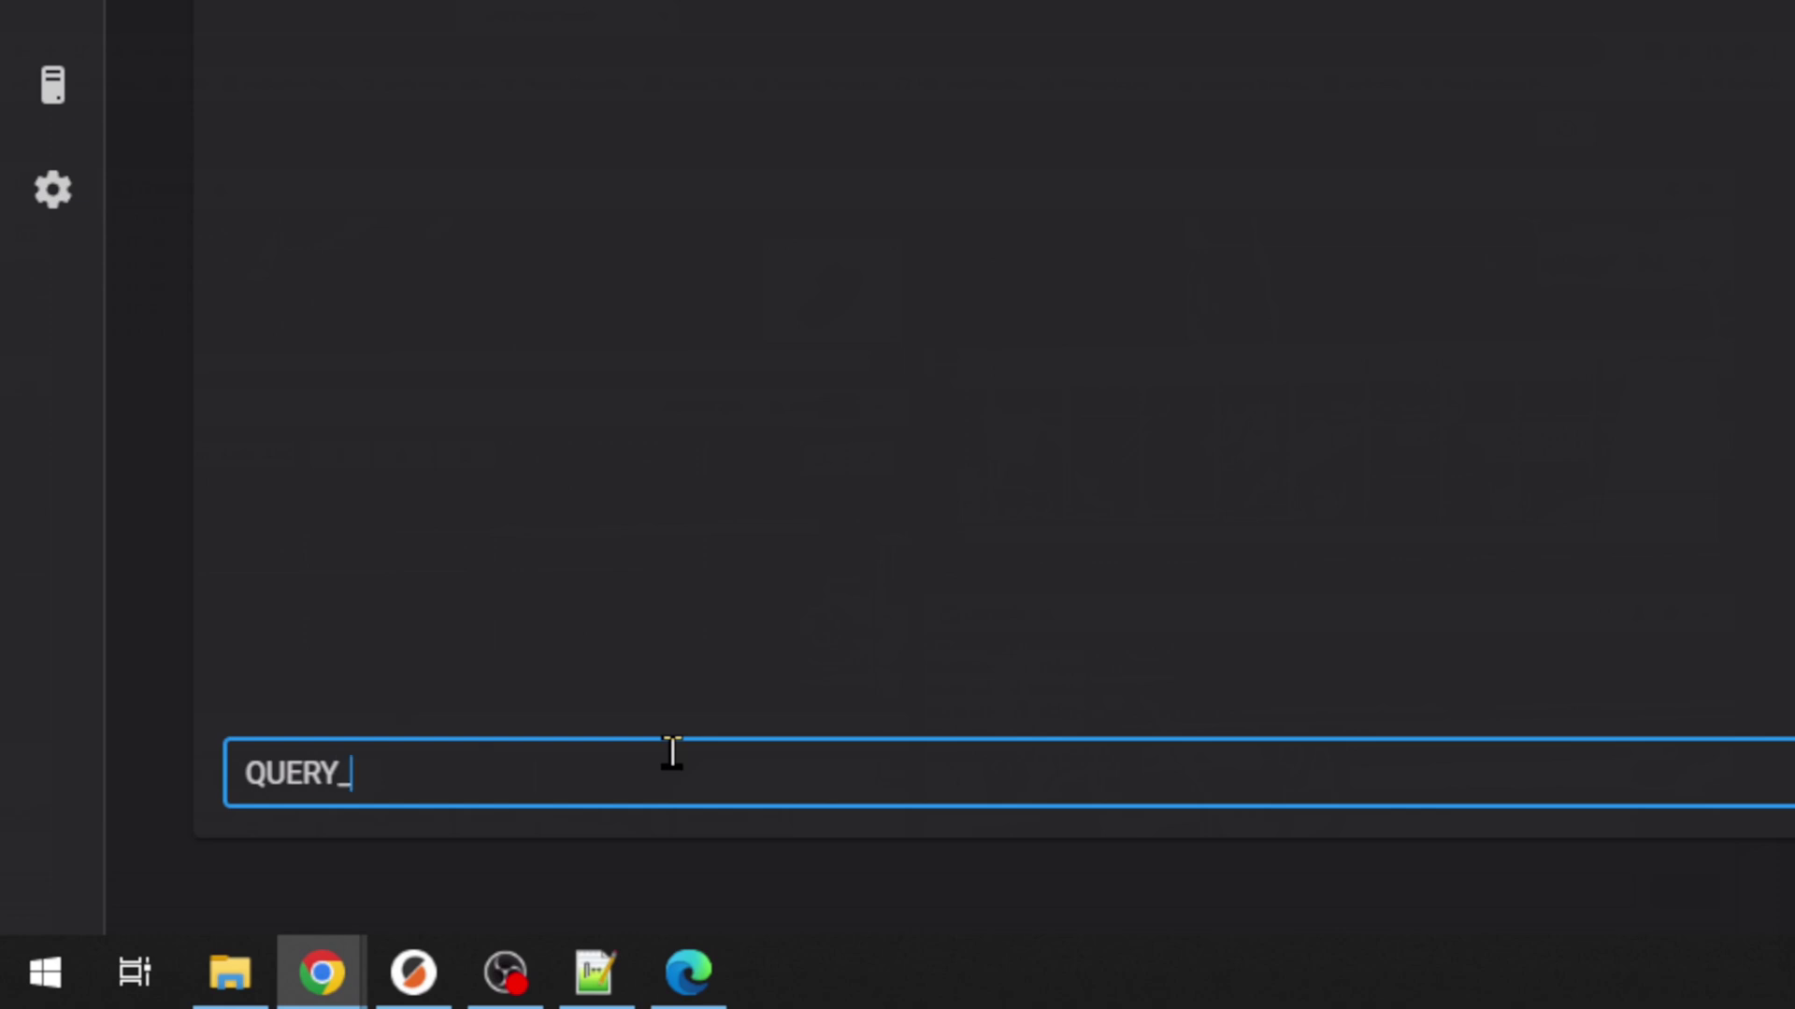
{"action": "type", "text": "_FILAM"}
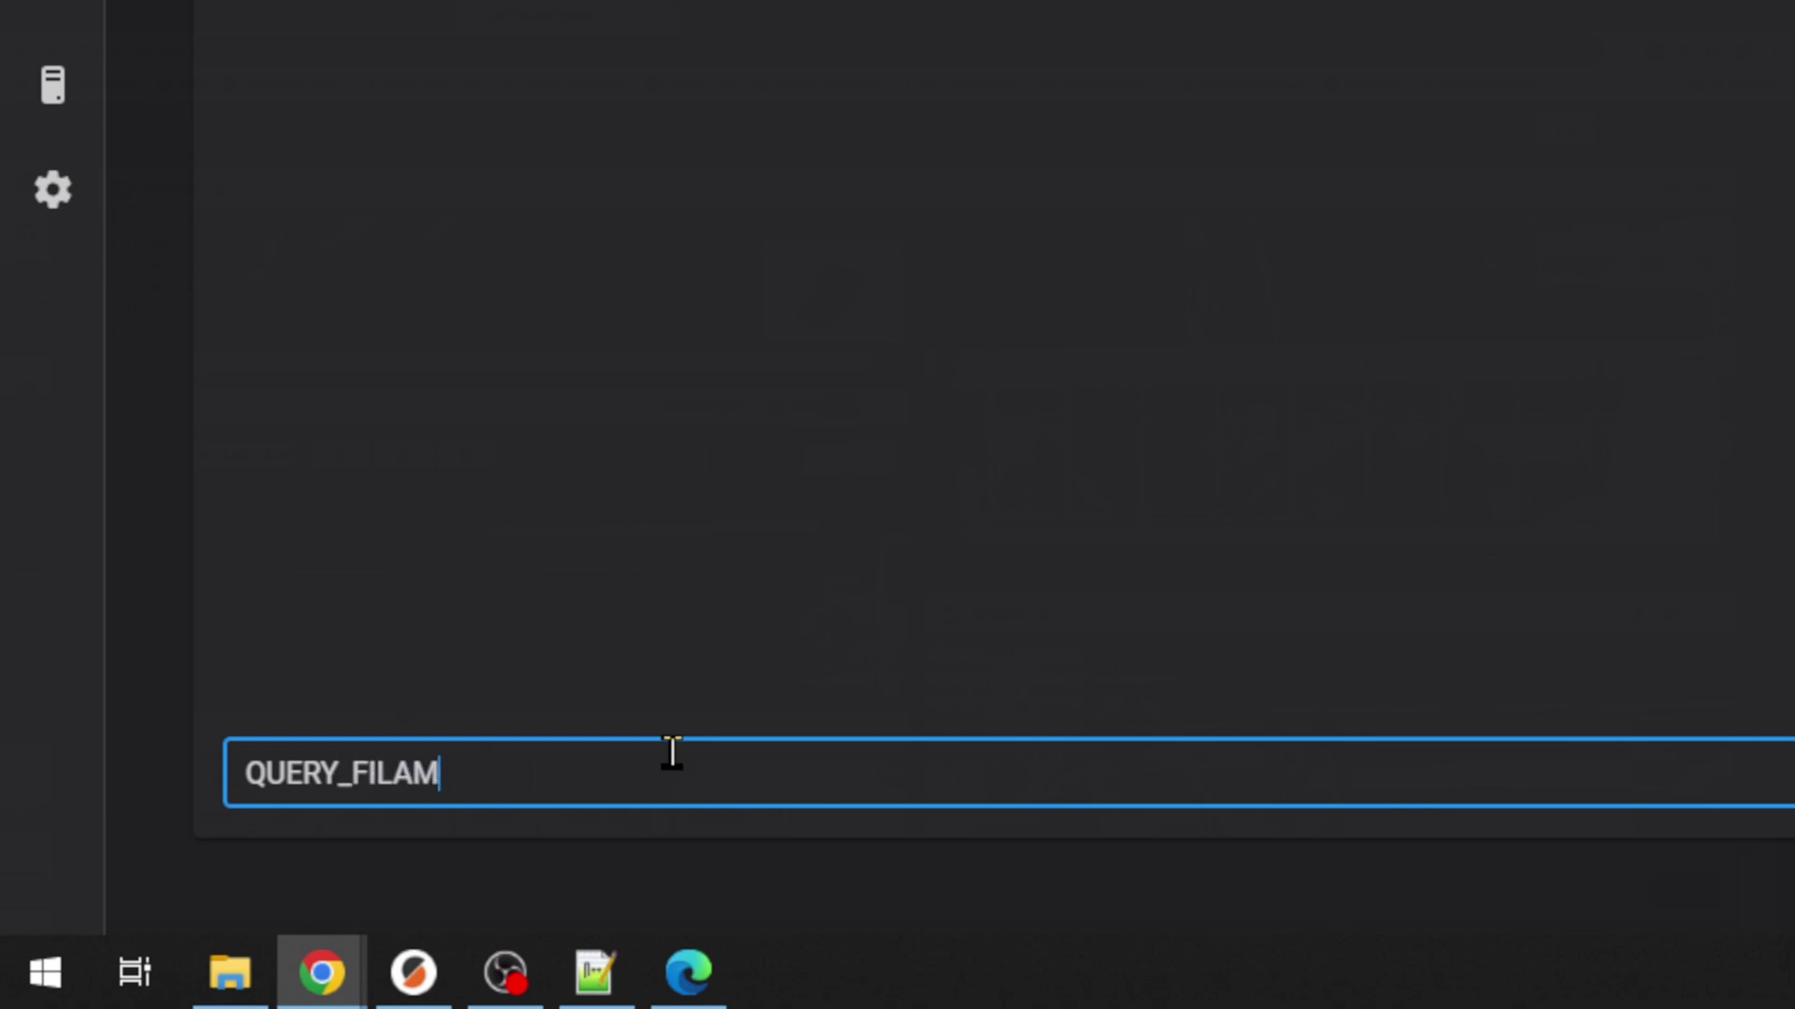
{"action": "type", "text": "ENT_SENSOR"}
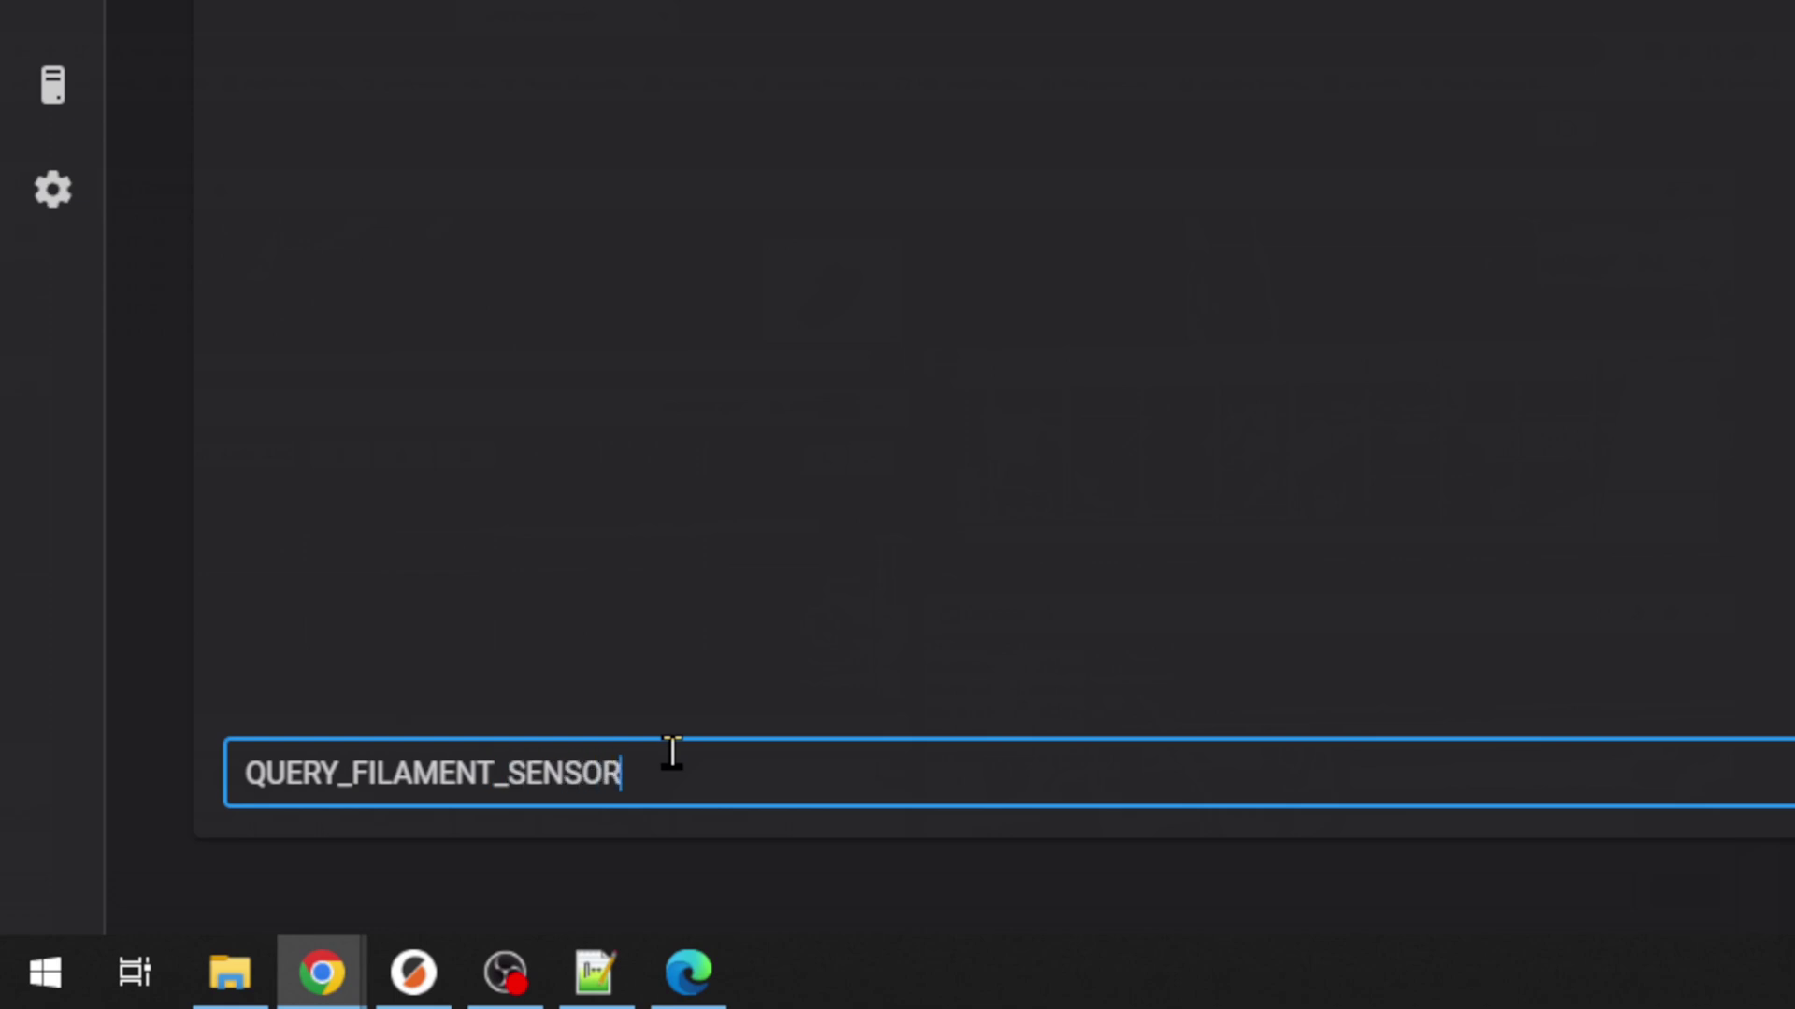
{"action": "type", "text": " SENSOR=RUNOUT"}
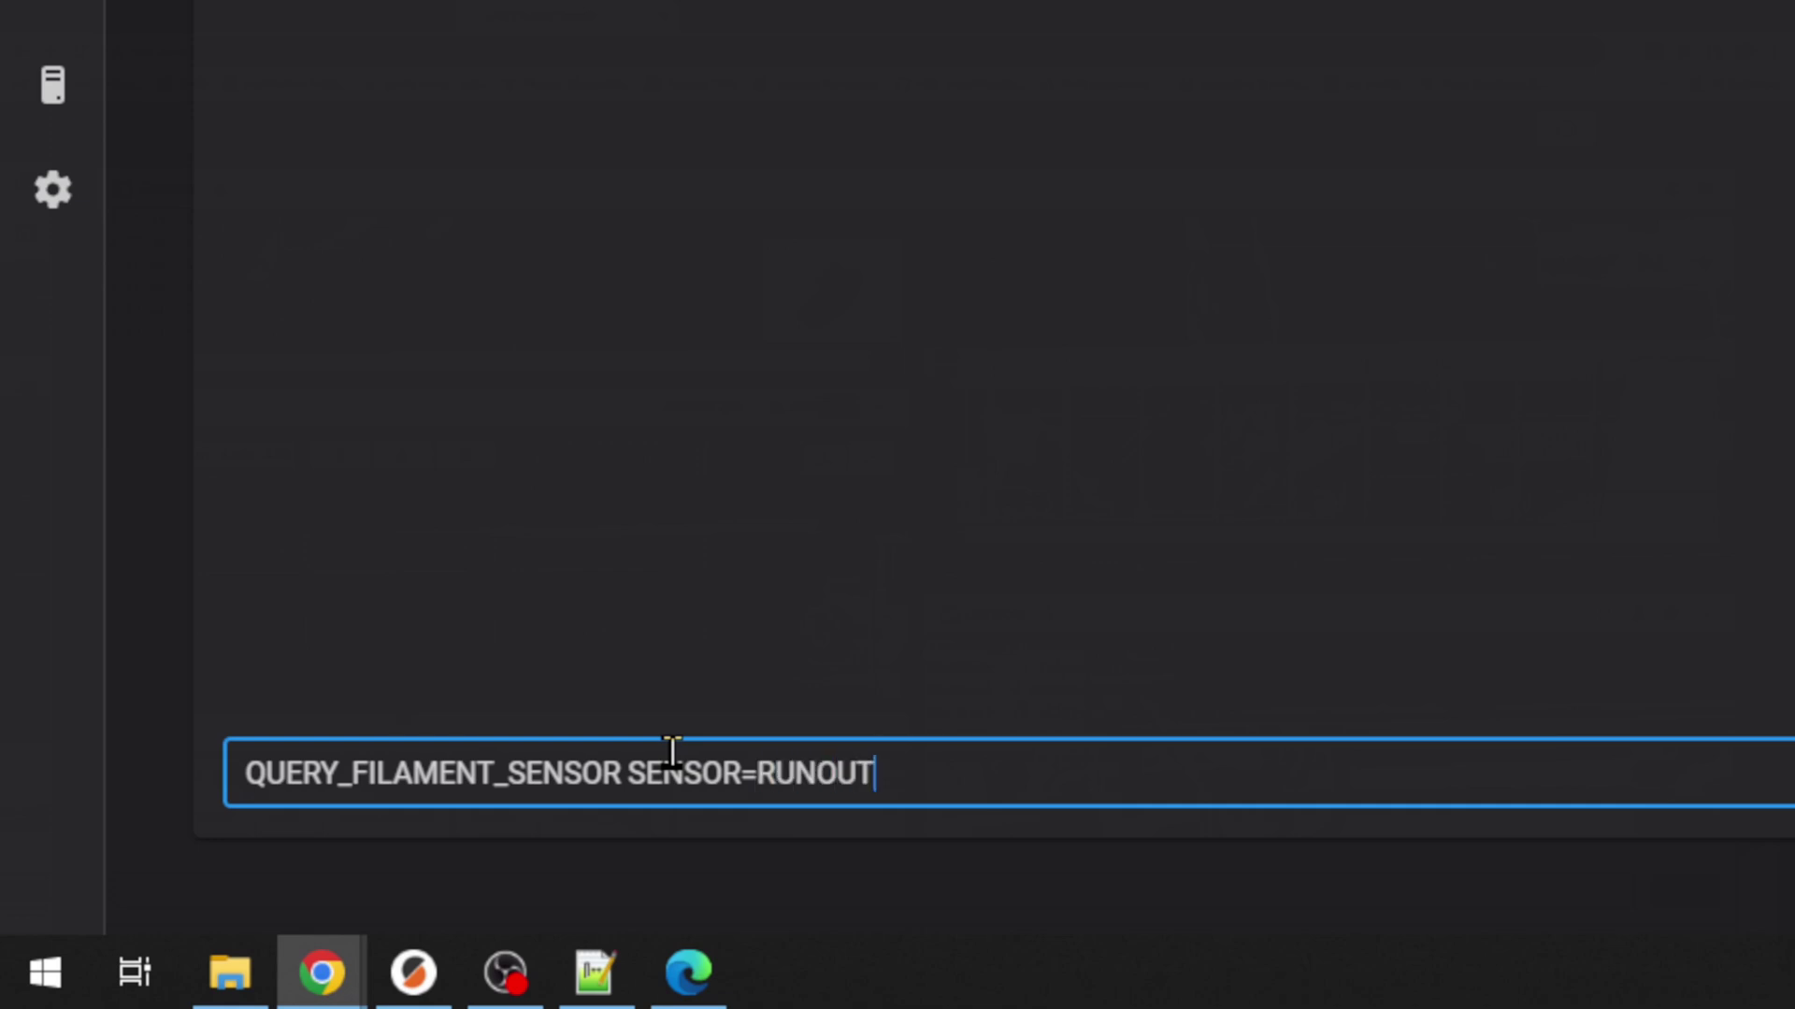
{"action": "key", "text": "Return"}
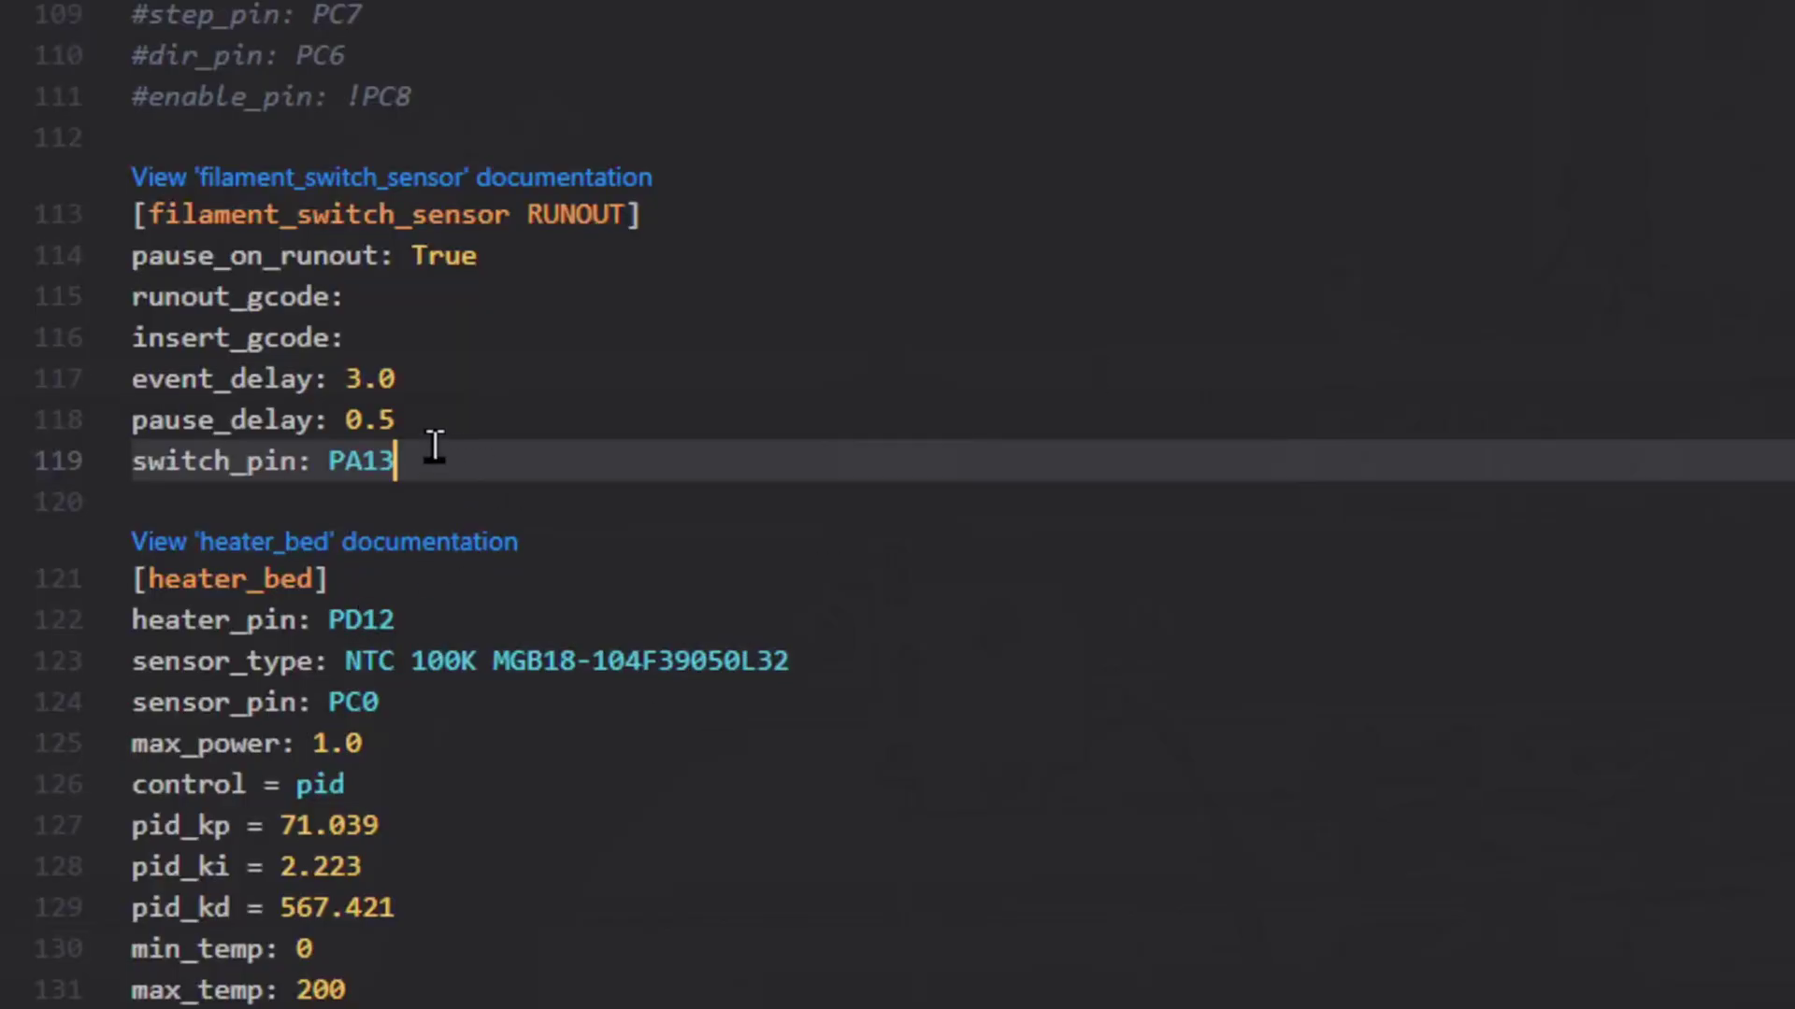
{"action": "key", "text": "shift+Left"}
{"action": "key", "text": "shift+Left"}
{"action": "key", "text": "shift+Left"}
{"action": "key", "text": "shift+Left"}
Prefix the switch_pin with ! so it reads !PA13
{"action": "key", "text": "Left"}
{"action": "type", "text": "!"}
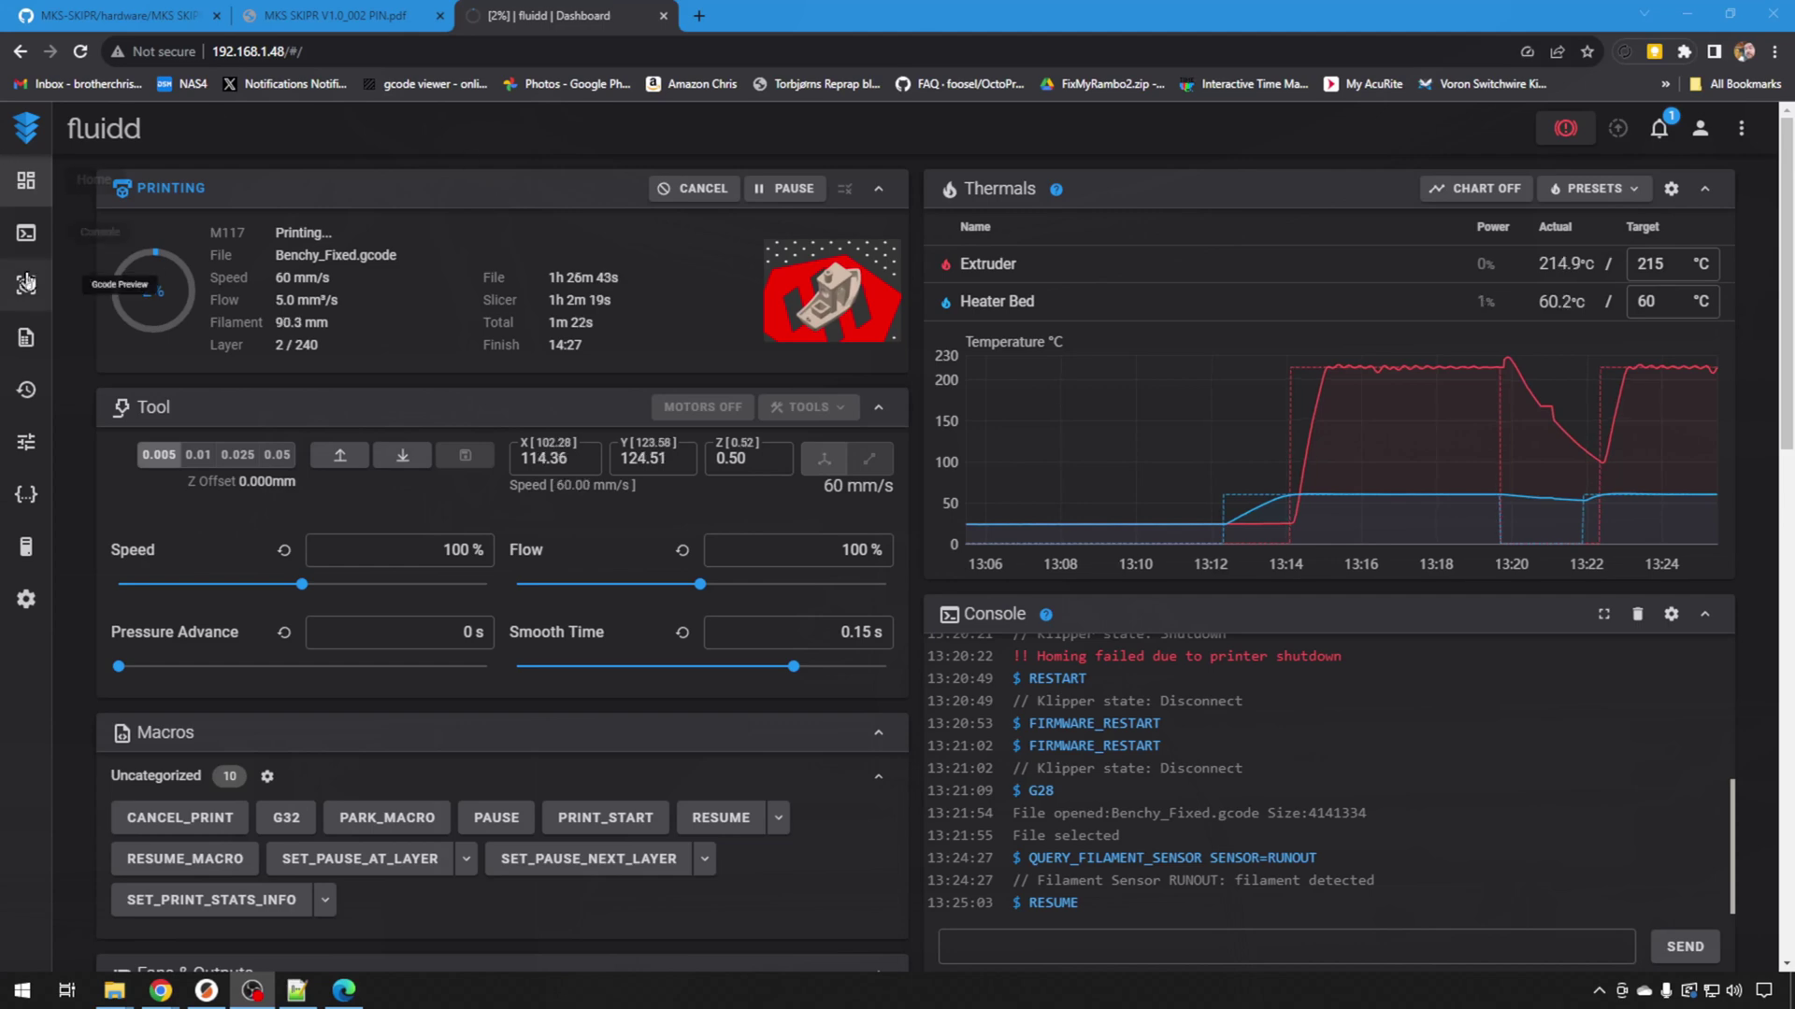
Resend the recalled QUERY_FILAMENT_SENSOR SENSOR=RUNOUT command from the Console page
{"action": "left_click", "coordinate": [26, 233]}
{"action": "left_click", "coordinate": [769, 885]}
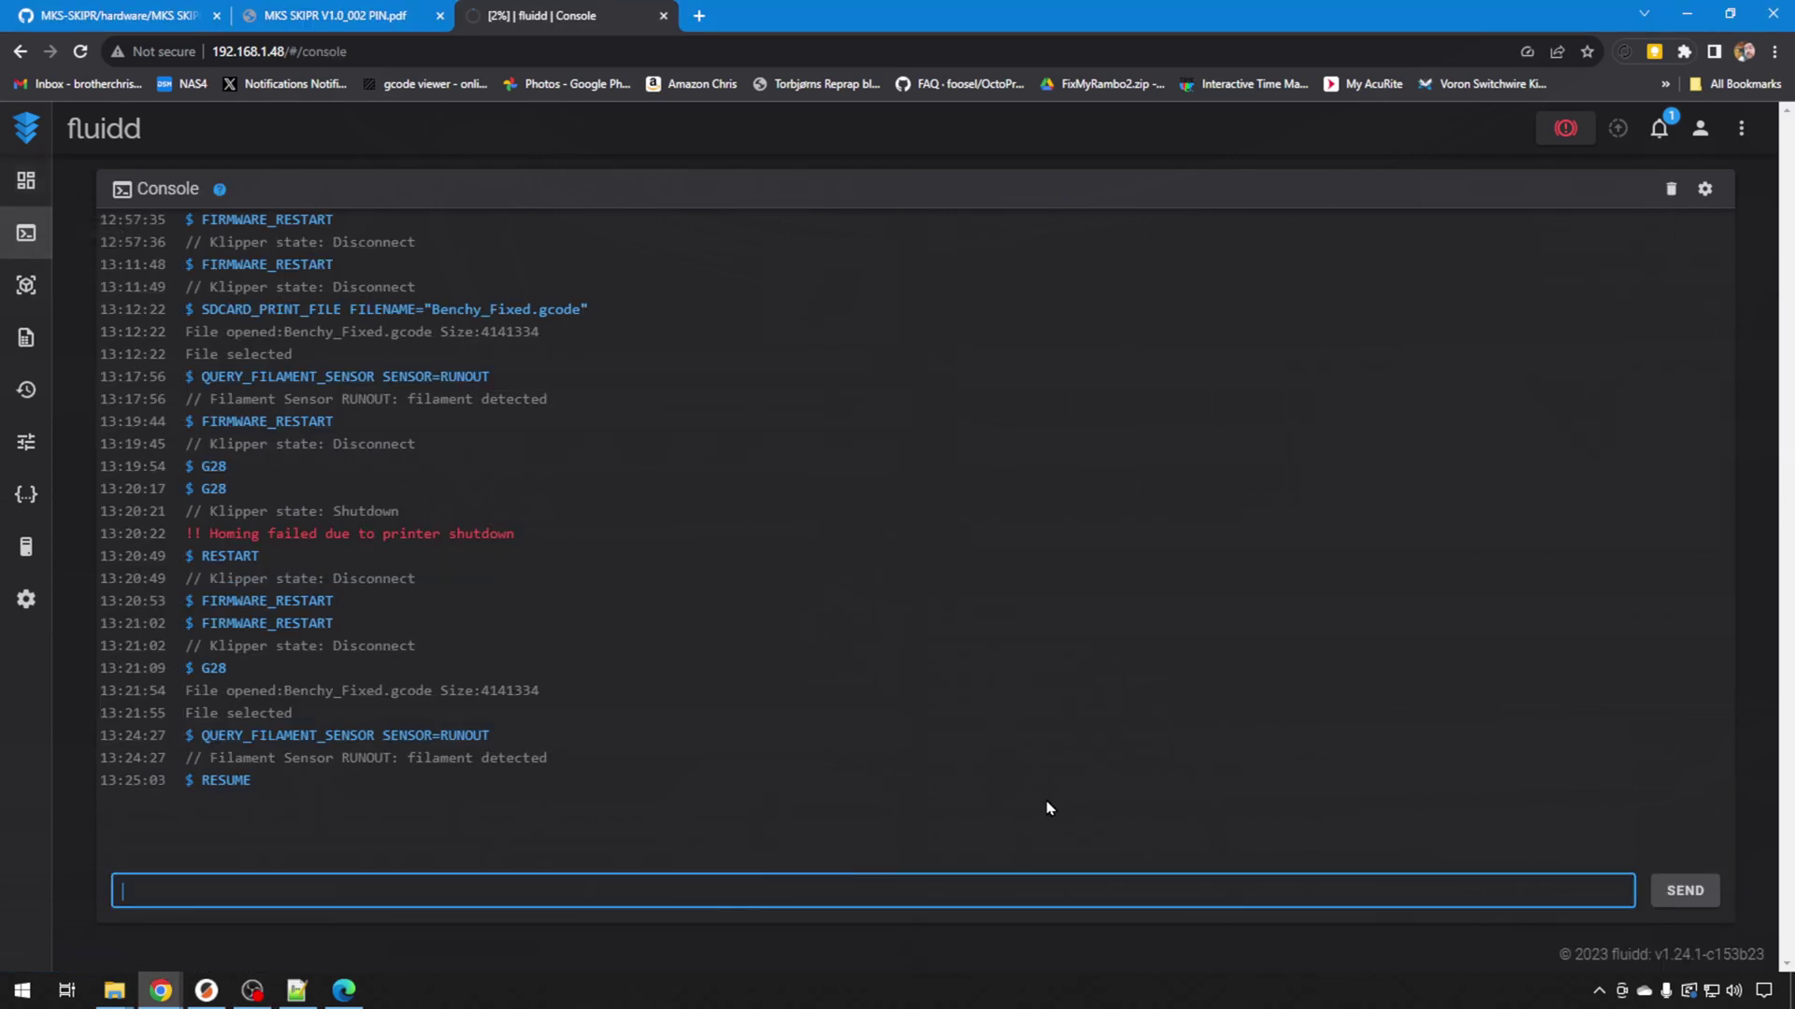
{"action": "key", "text": "Up"}
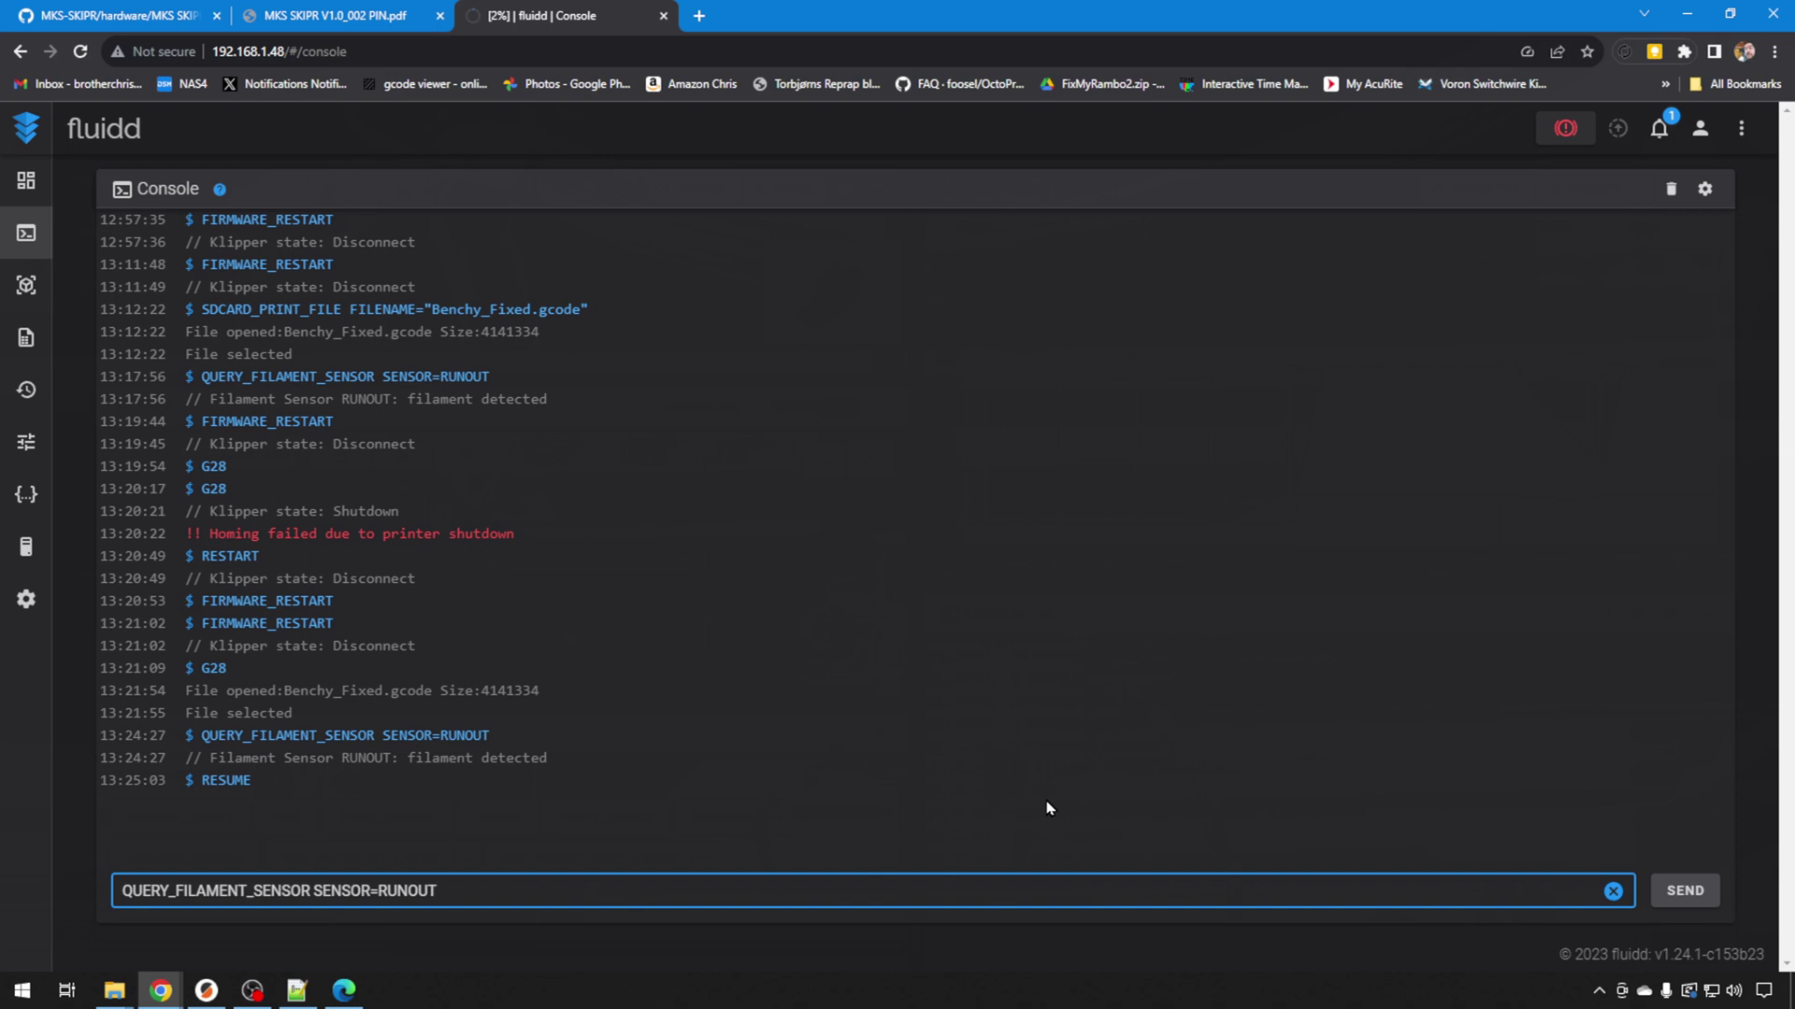
{"action": "key", "text": "Return"}
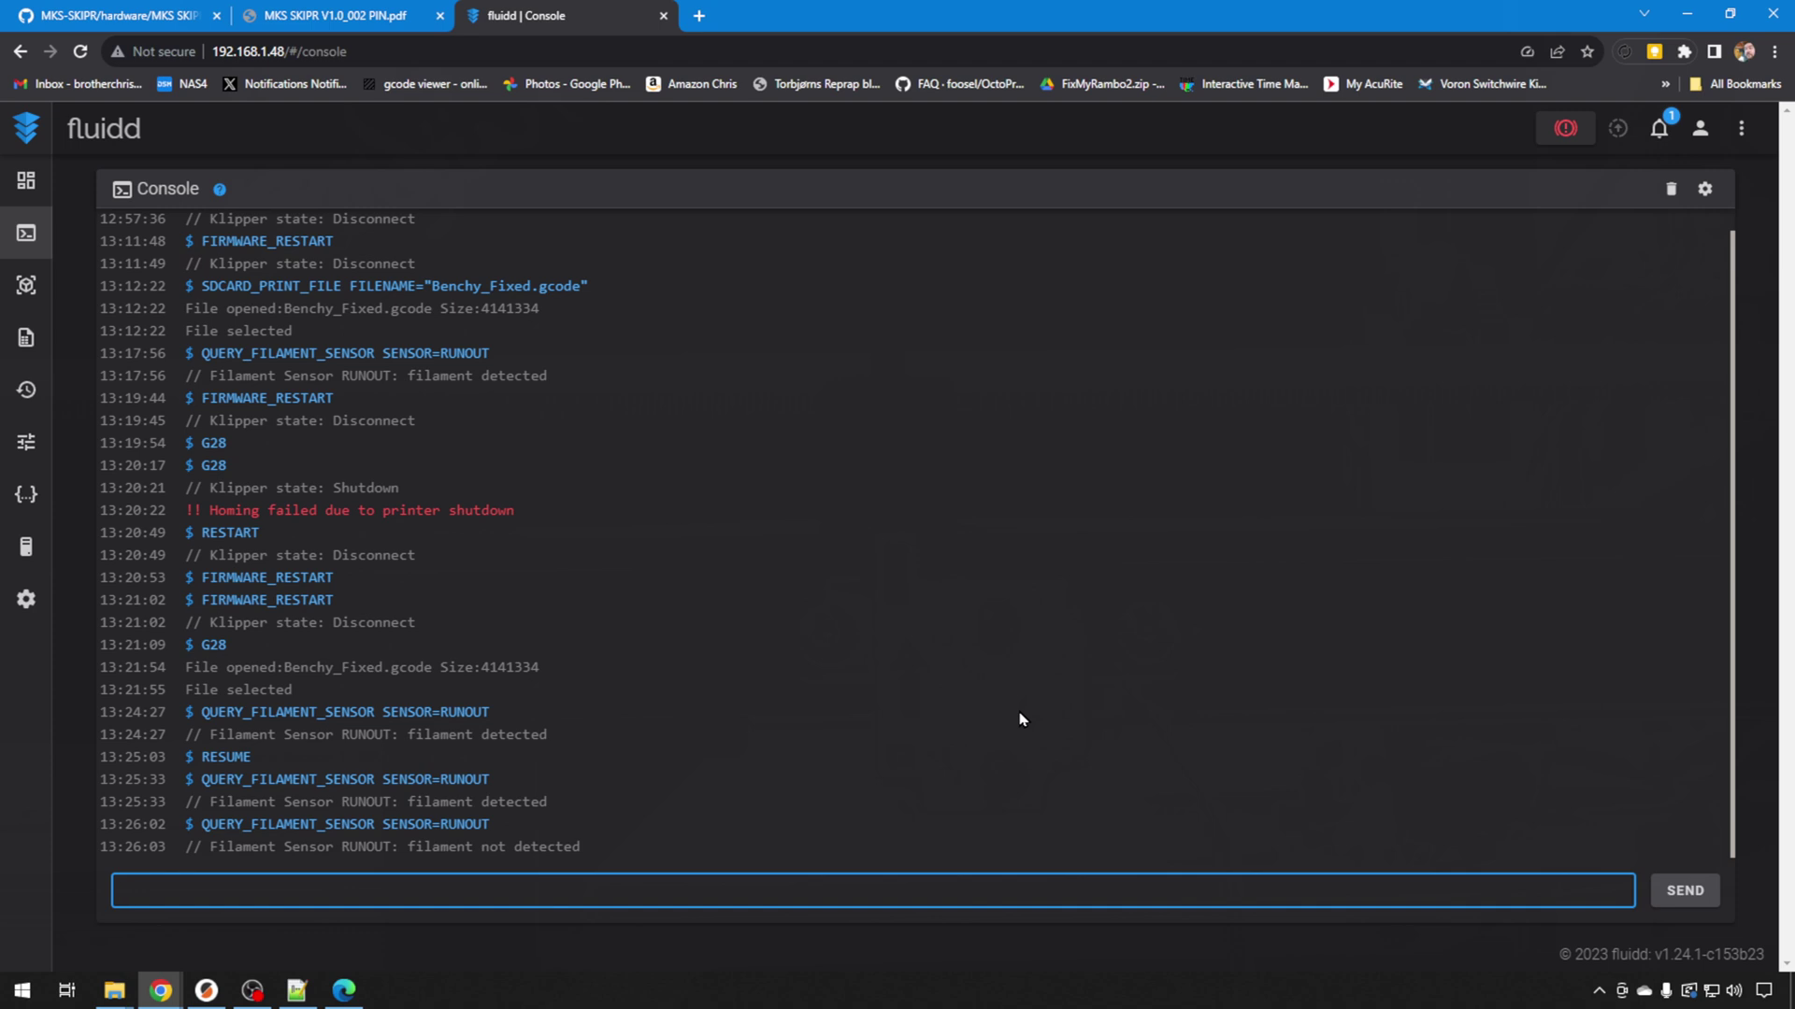
Query the RUNOUT sensor again from the dashboard and cancel the running Benchy print
{"action": "left_click", "coordinate": [27, 181]}
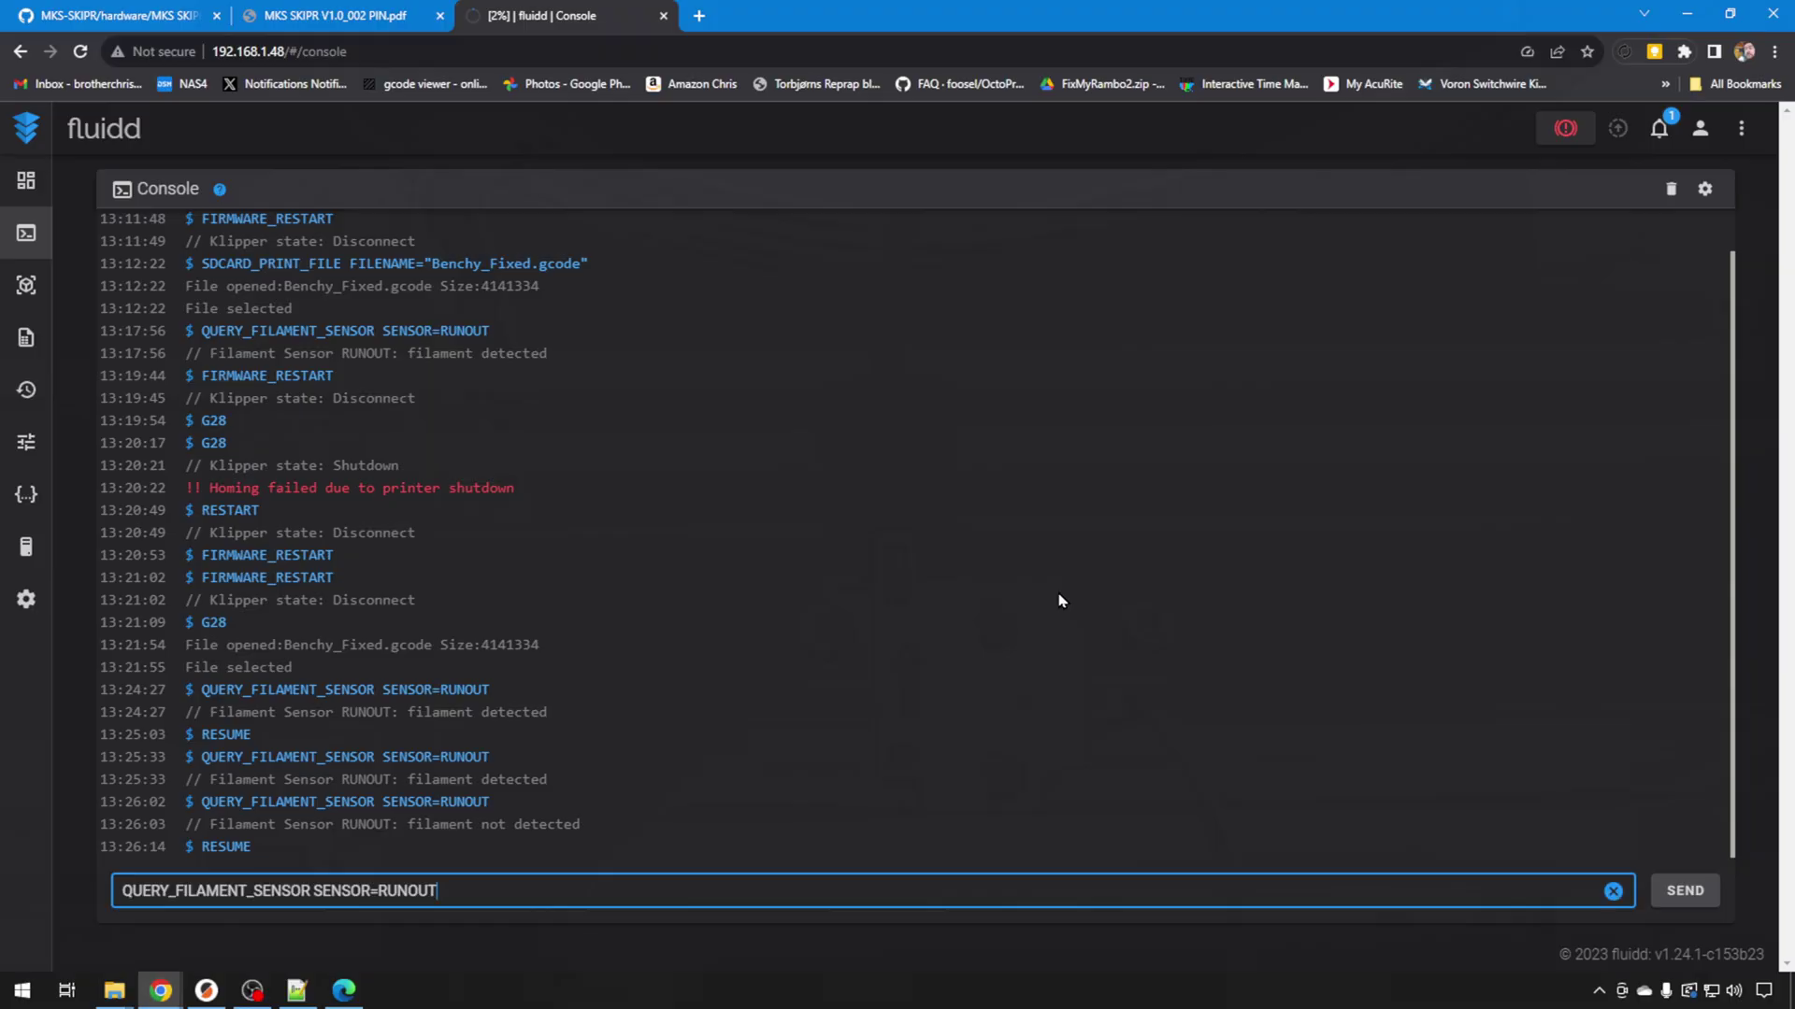
{"action": "key", "text": "Return"}
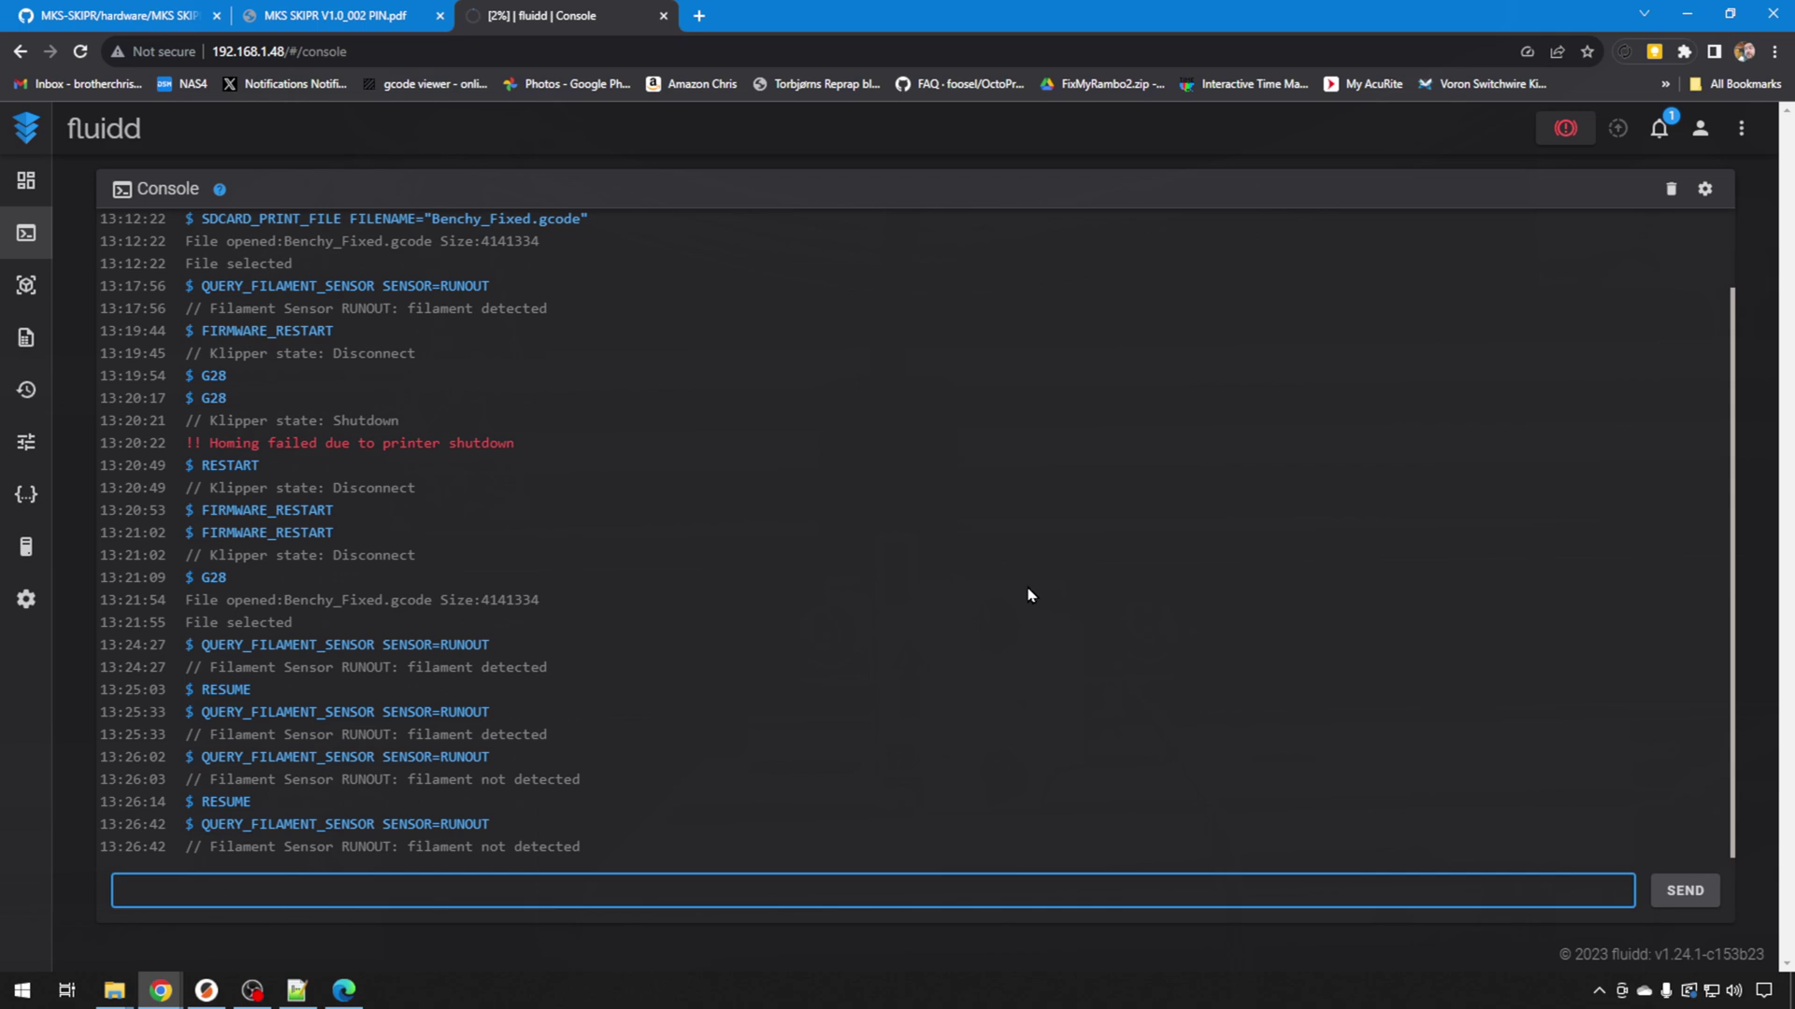
{"action": "key", "text": "alt+Left"}
{"action": "left_click", "coordinate": [705, 189]}
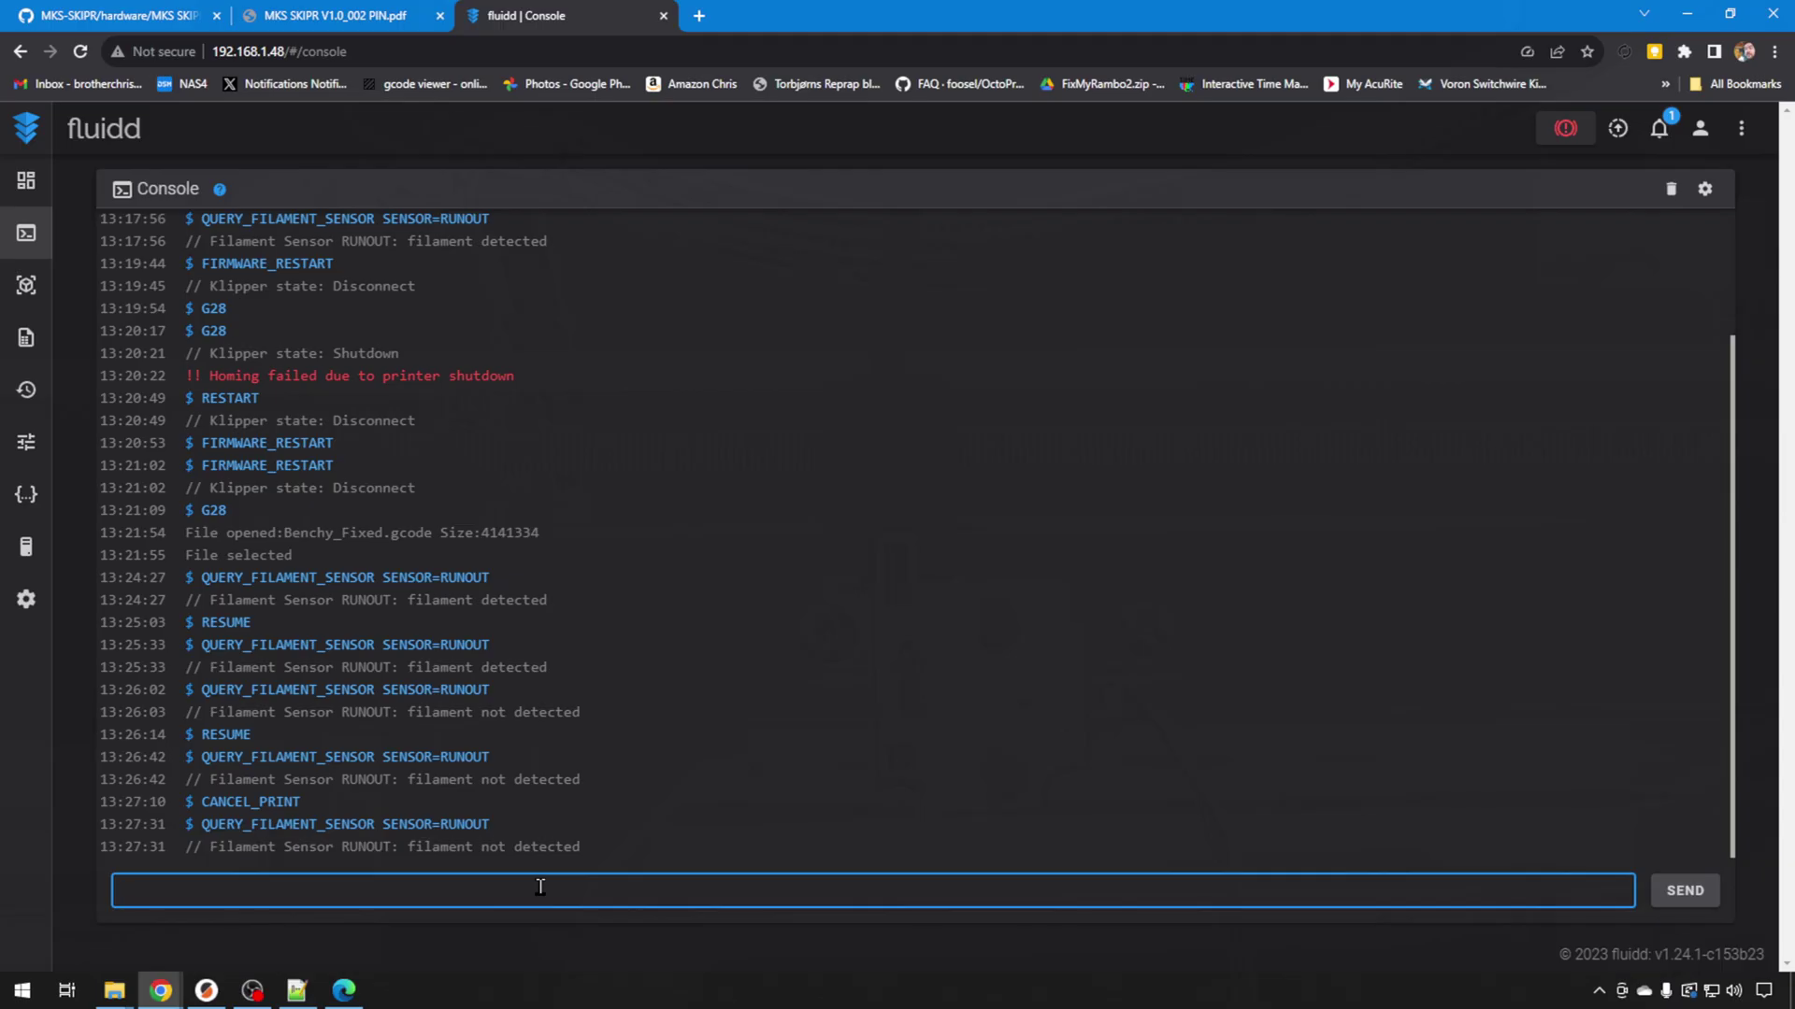
Return to the printer dashboard and open fluidd.cfg in the configuration editor
{"action": "left_click", "coordinate": [26, 180]}
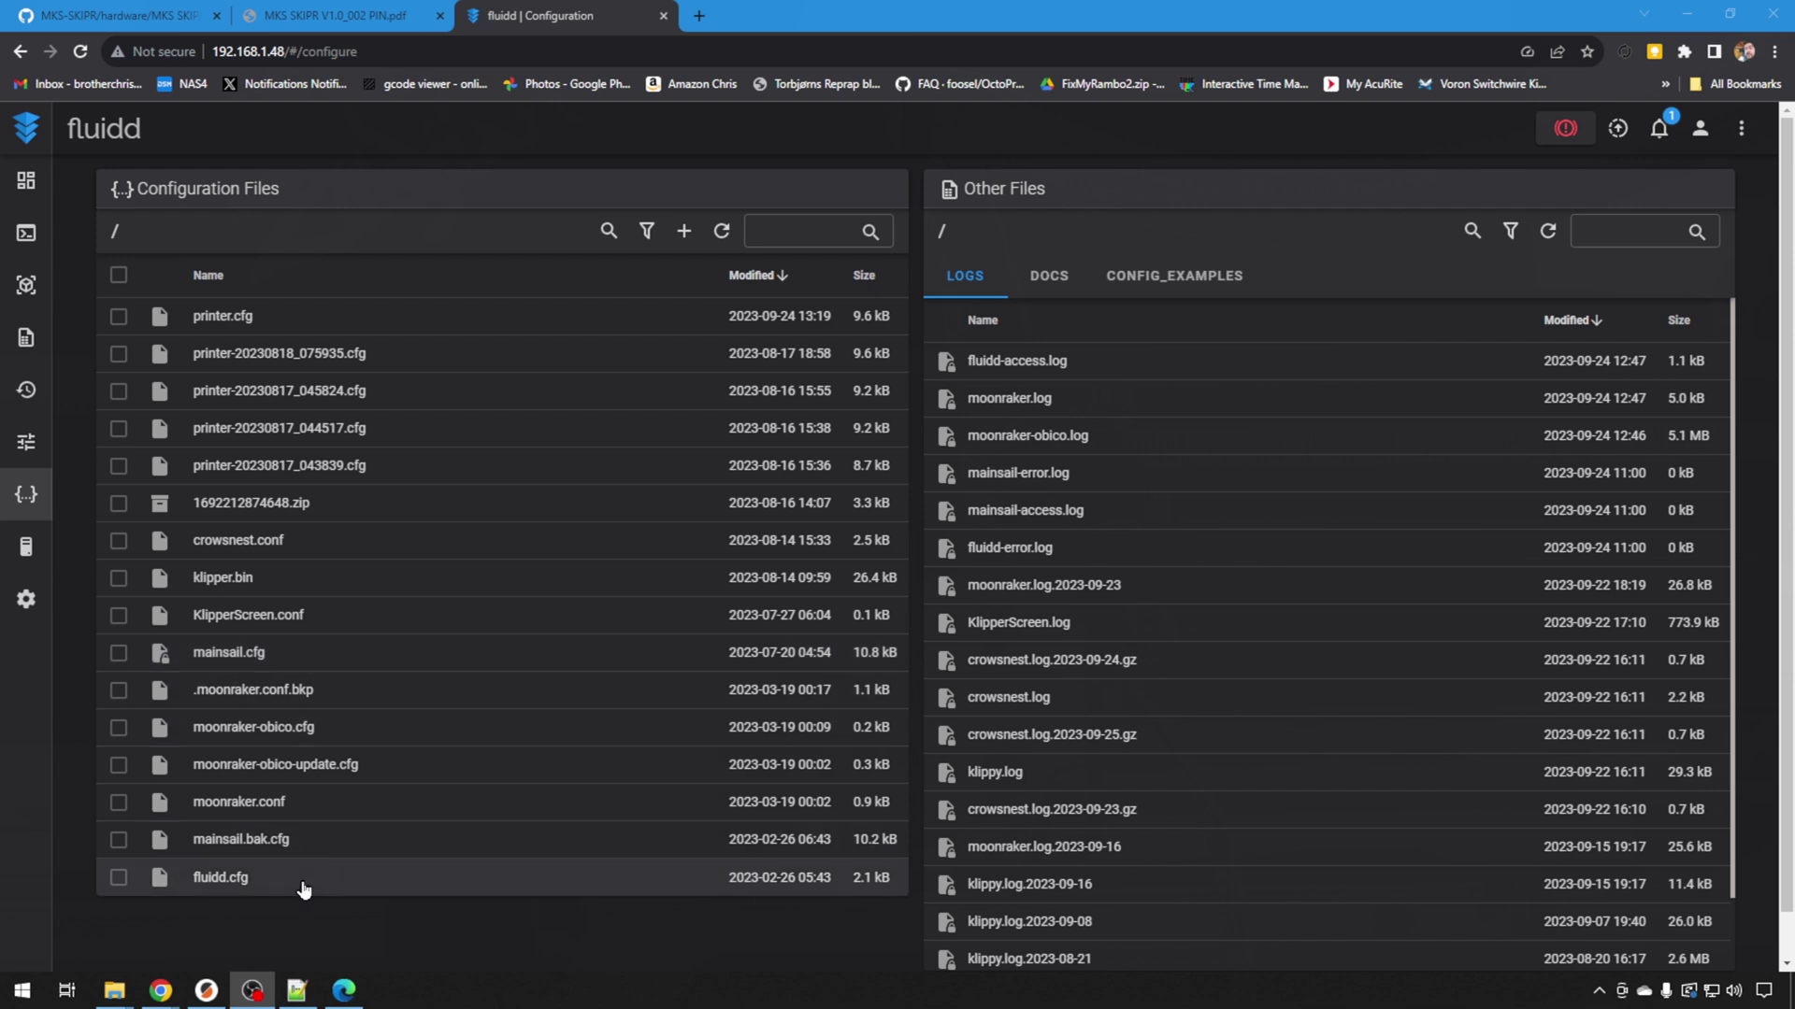
{"action": "left_click", "coordinate": [231, 879]}
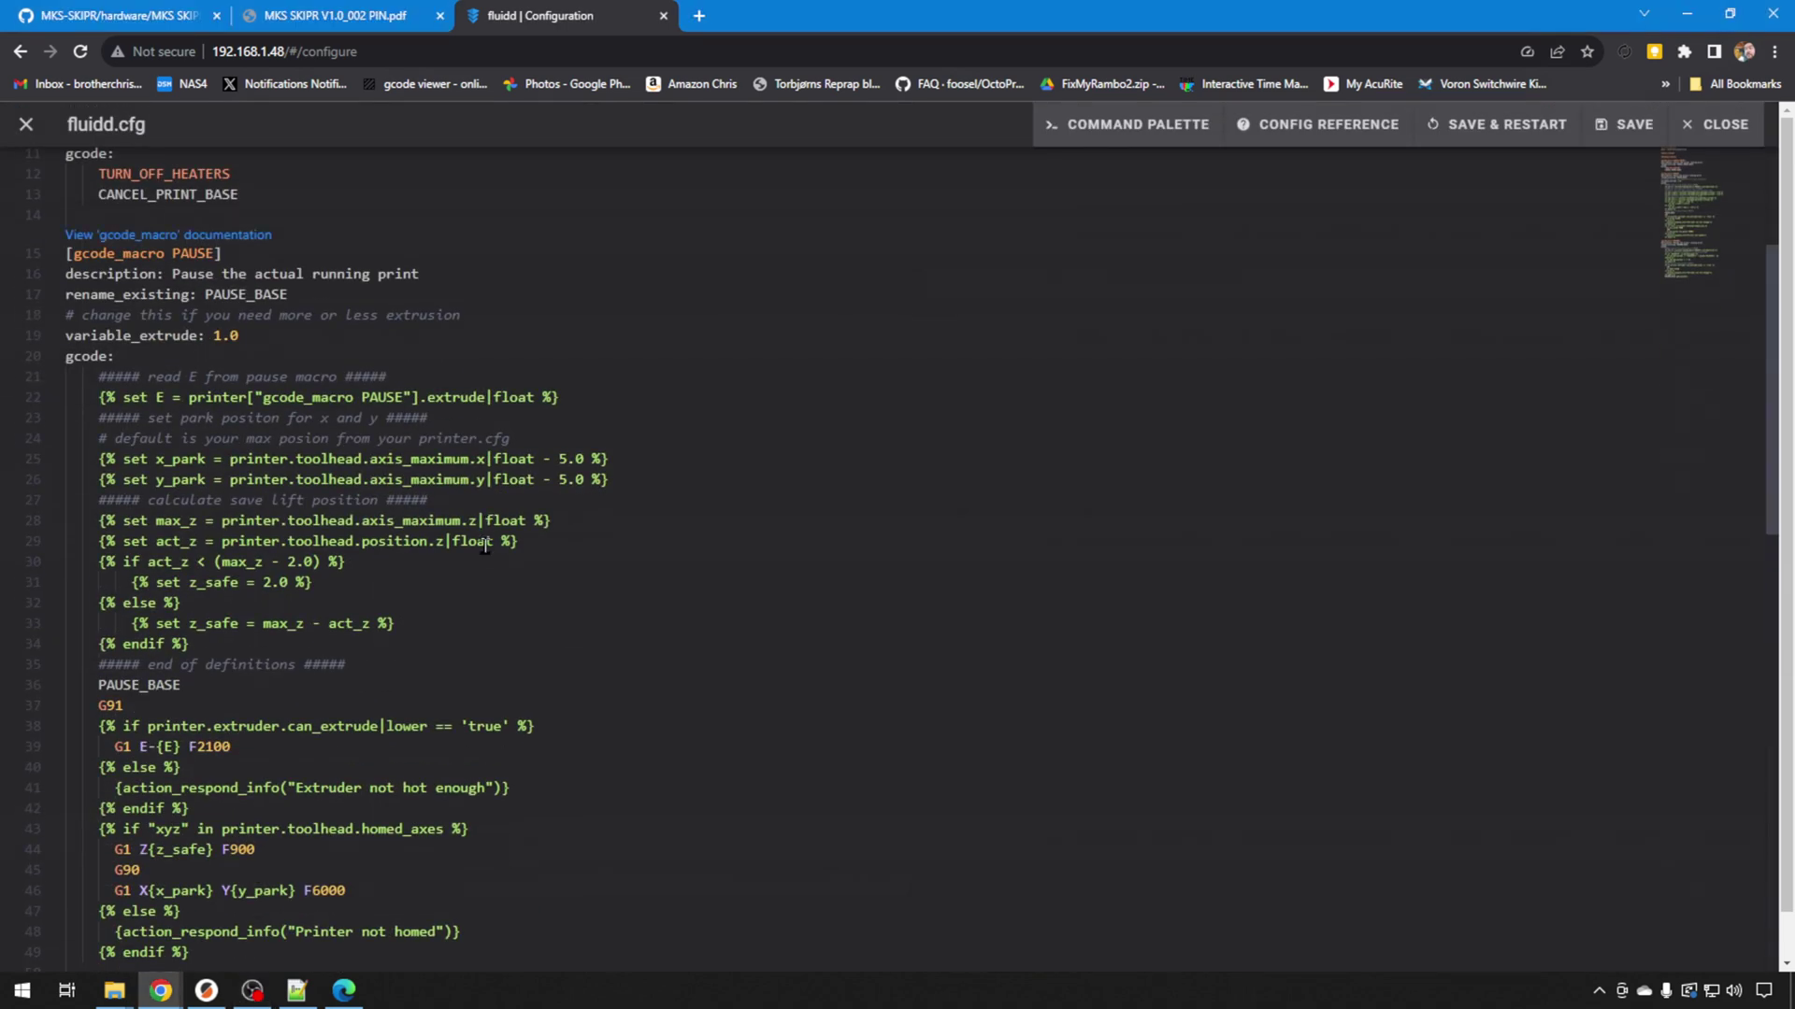
Review the PAUSE macro's header, x_park position and retract move, then close fluidd.cfg
{"action": "double_click", "coordinate": [191, 254]}
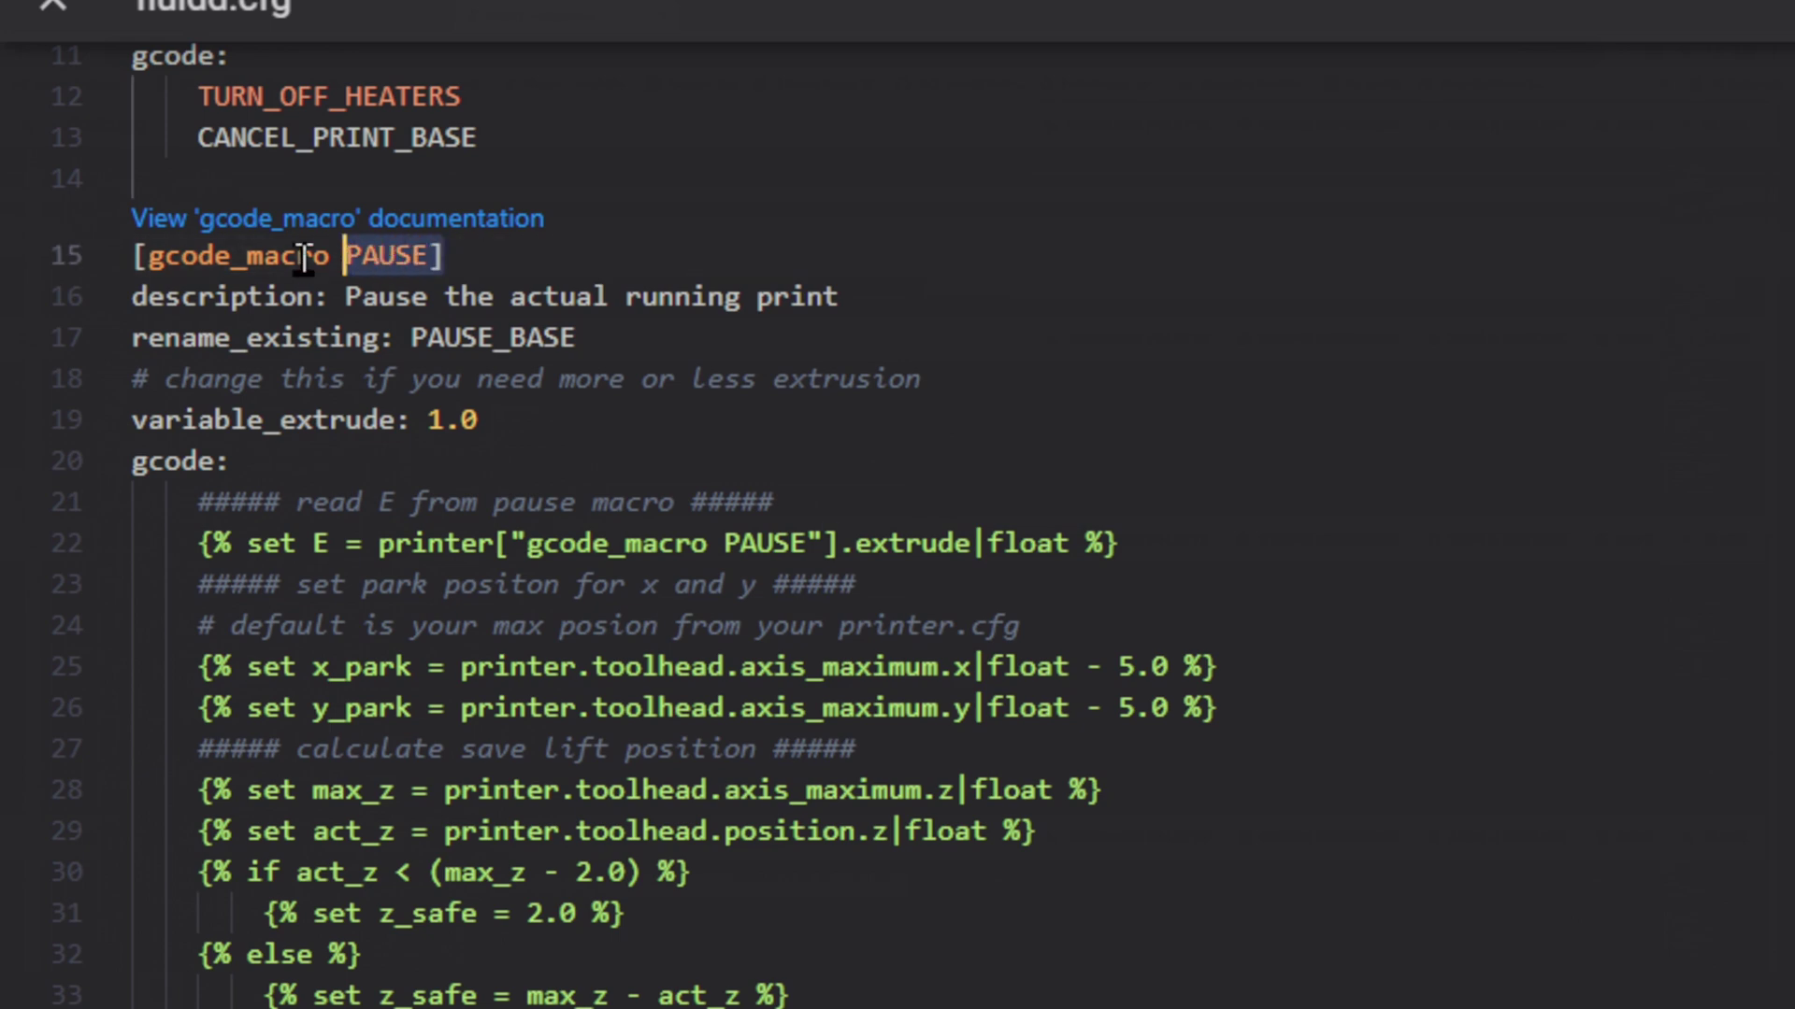
{"action": "left_click_drag", "start_coordinate": [304, 259], "coordinate": [132, 256]}
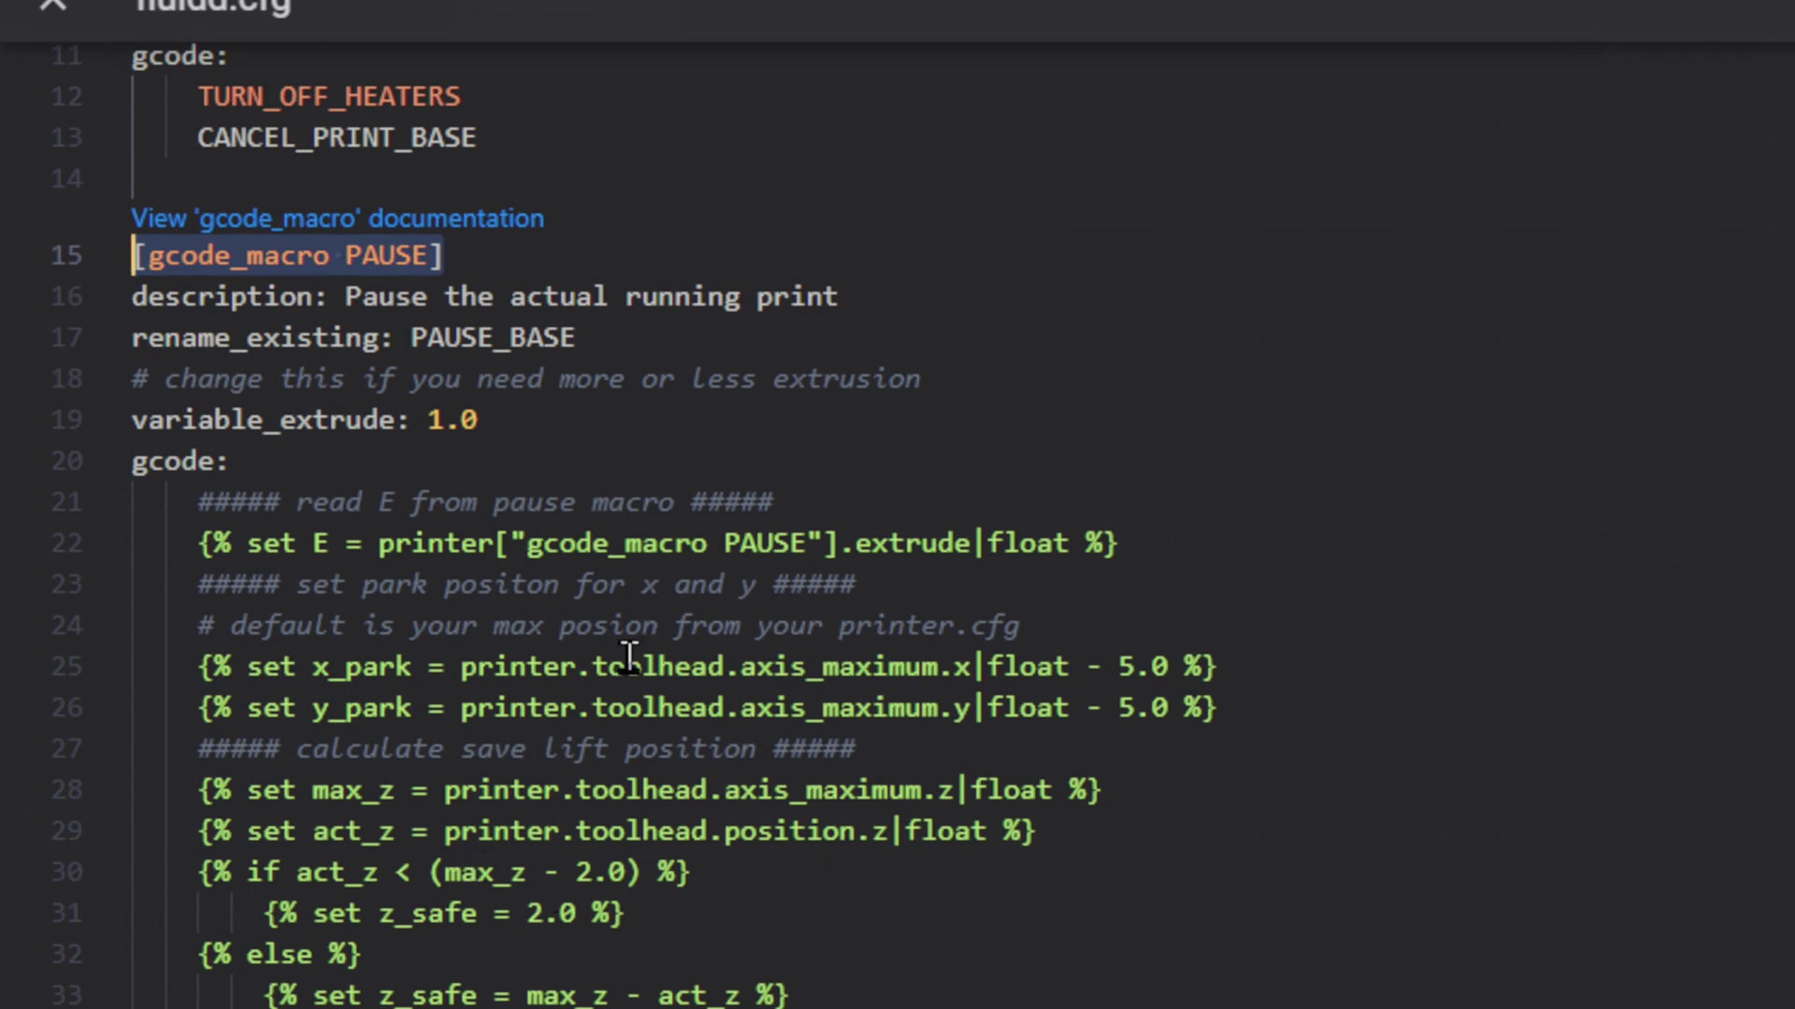
{"action": "scroll", "coordinate": [634, 657], "scroll_direction": "down", "scroll_amount": 1}
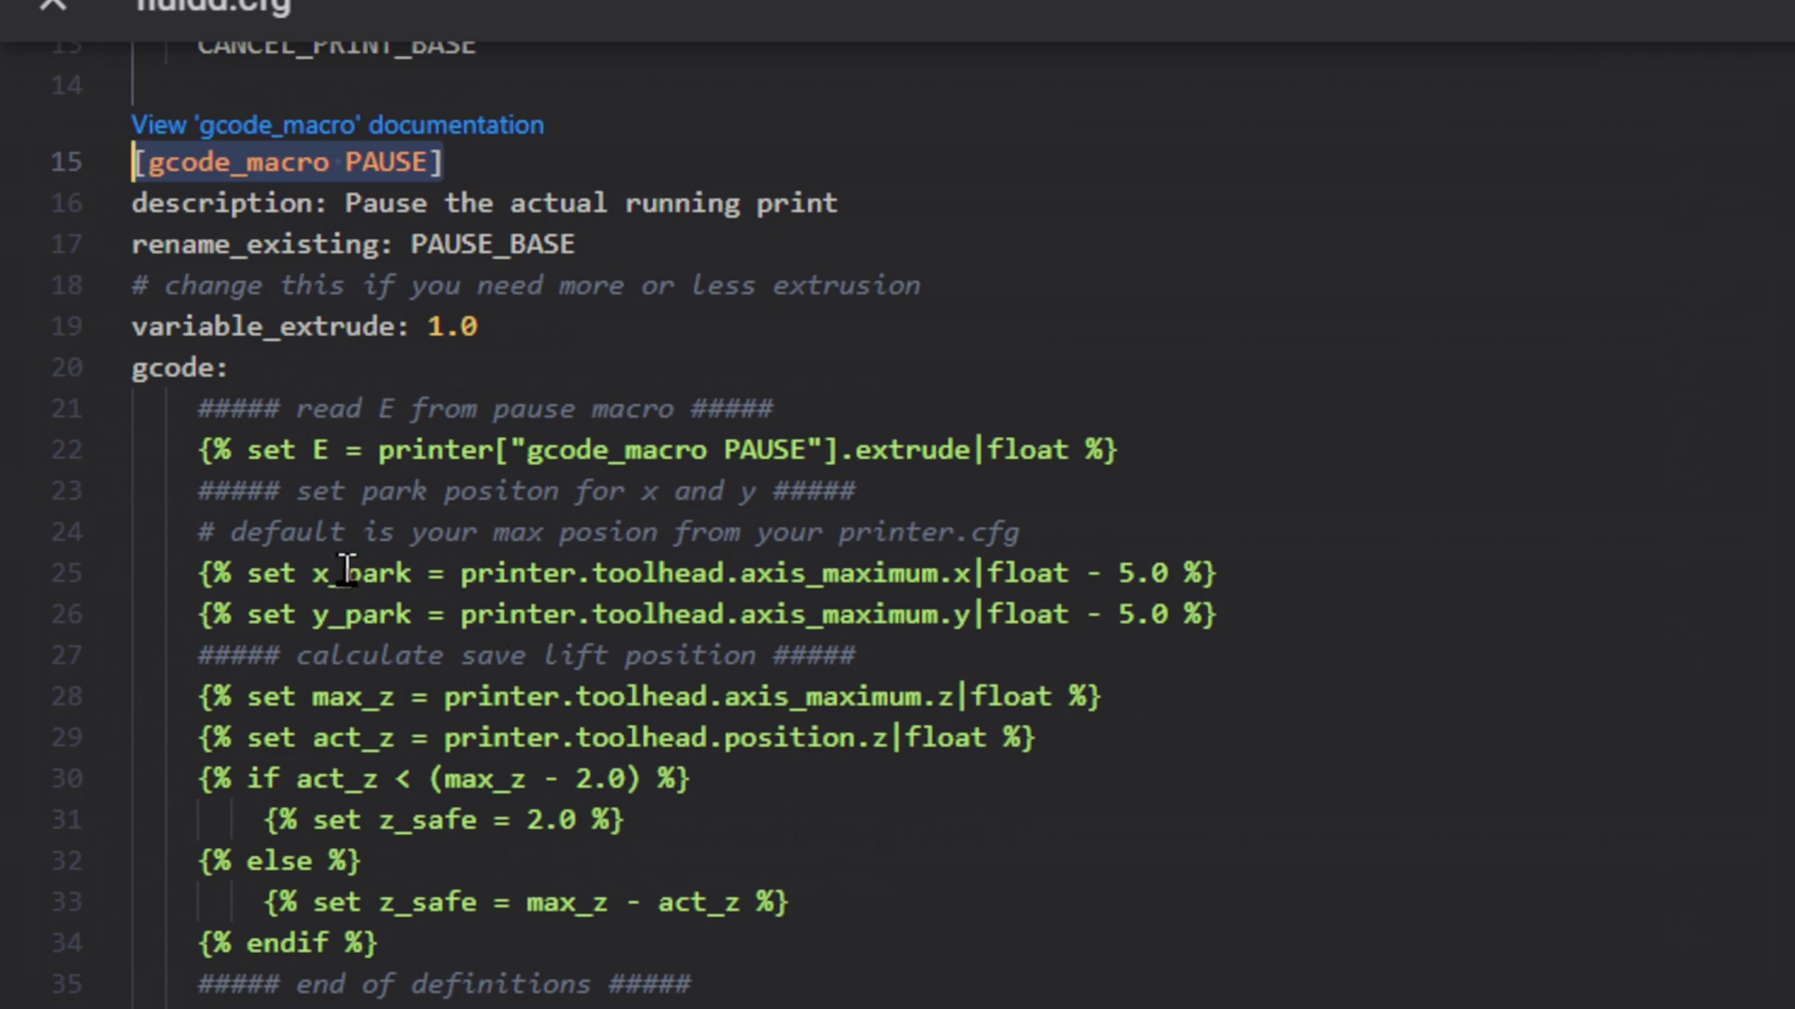
{"action": "left_click_drag", "start_coordinate": [199, 571], "coordinate": [958, 584]}
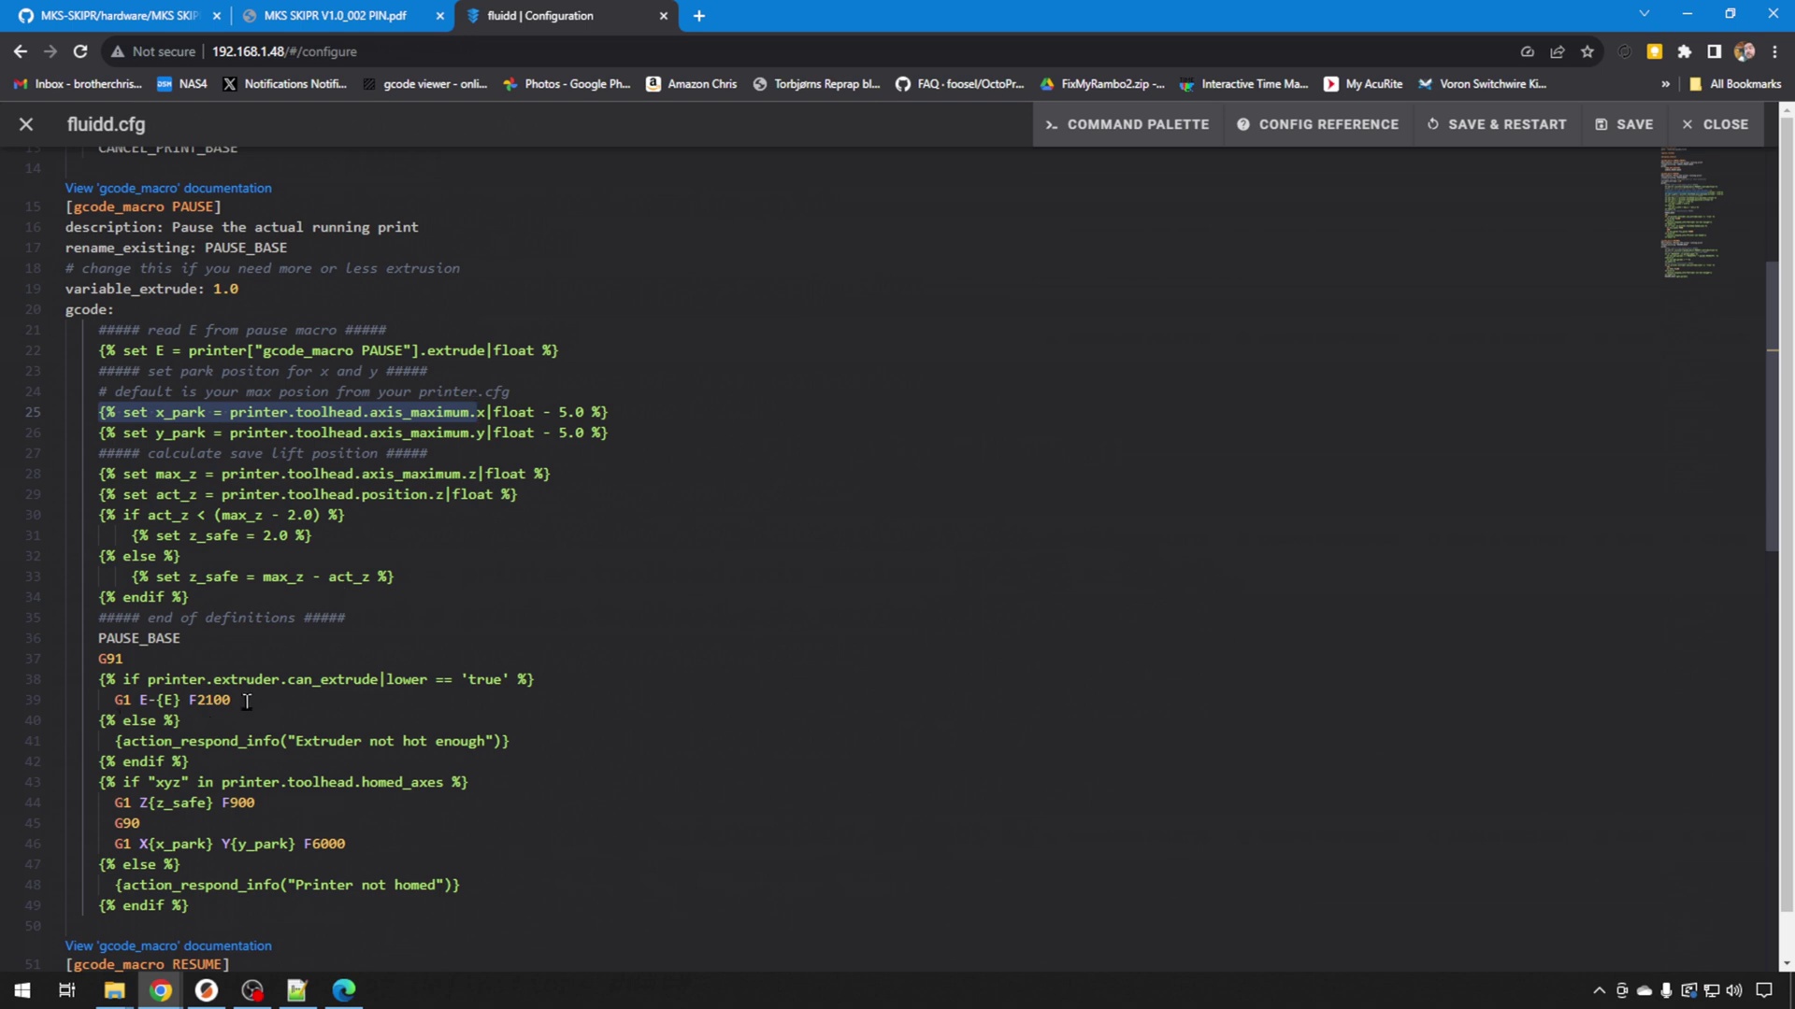
{"action": "left_click_drag", "start_coordinate": [234, 700], "coordinate": [113, 701]}
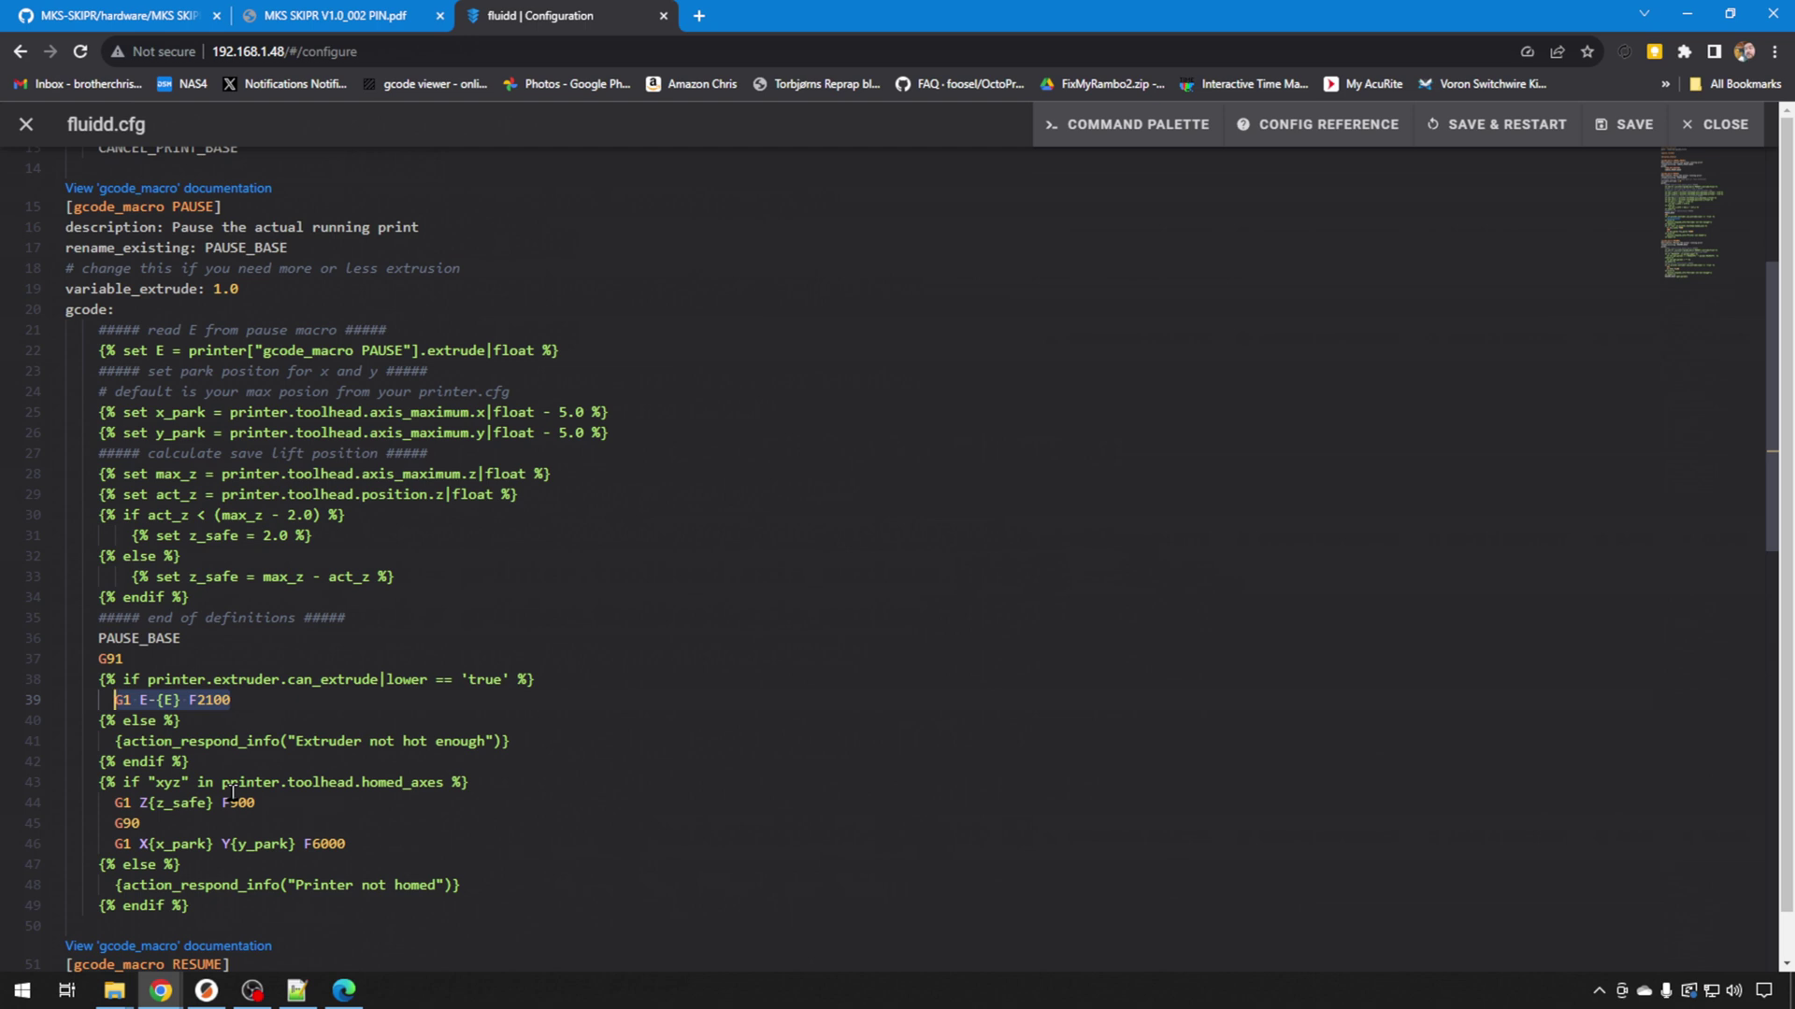
{"action": "left_click_drag", "start_coordinate": [219, 907], "coordinate": [58, 329]}
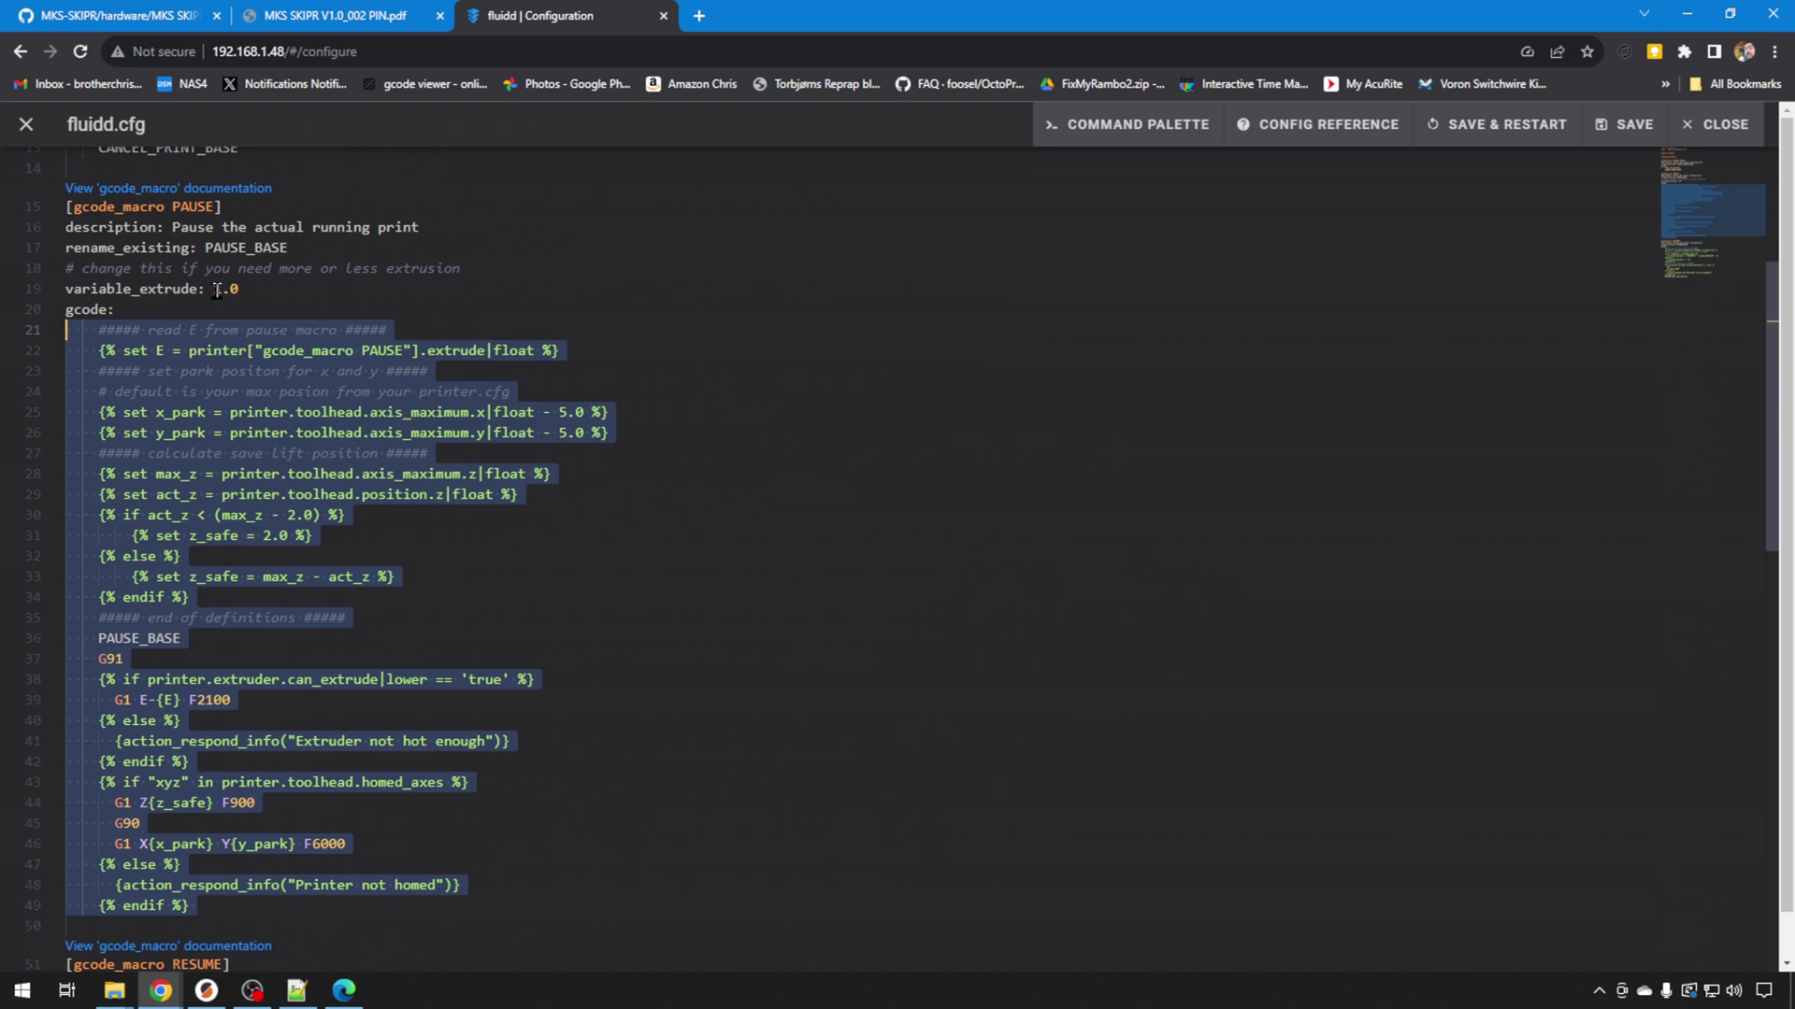
{"action": "key", "text": "Escape"}
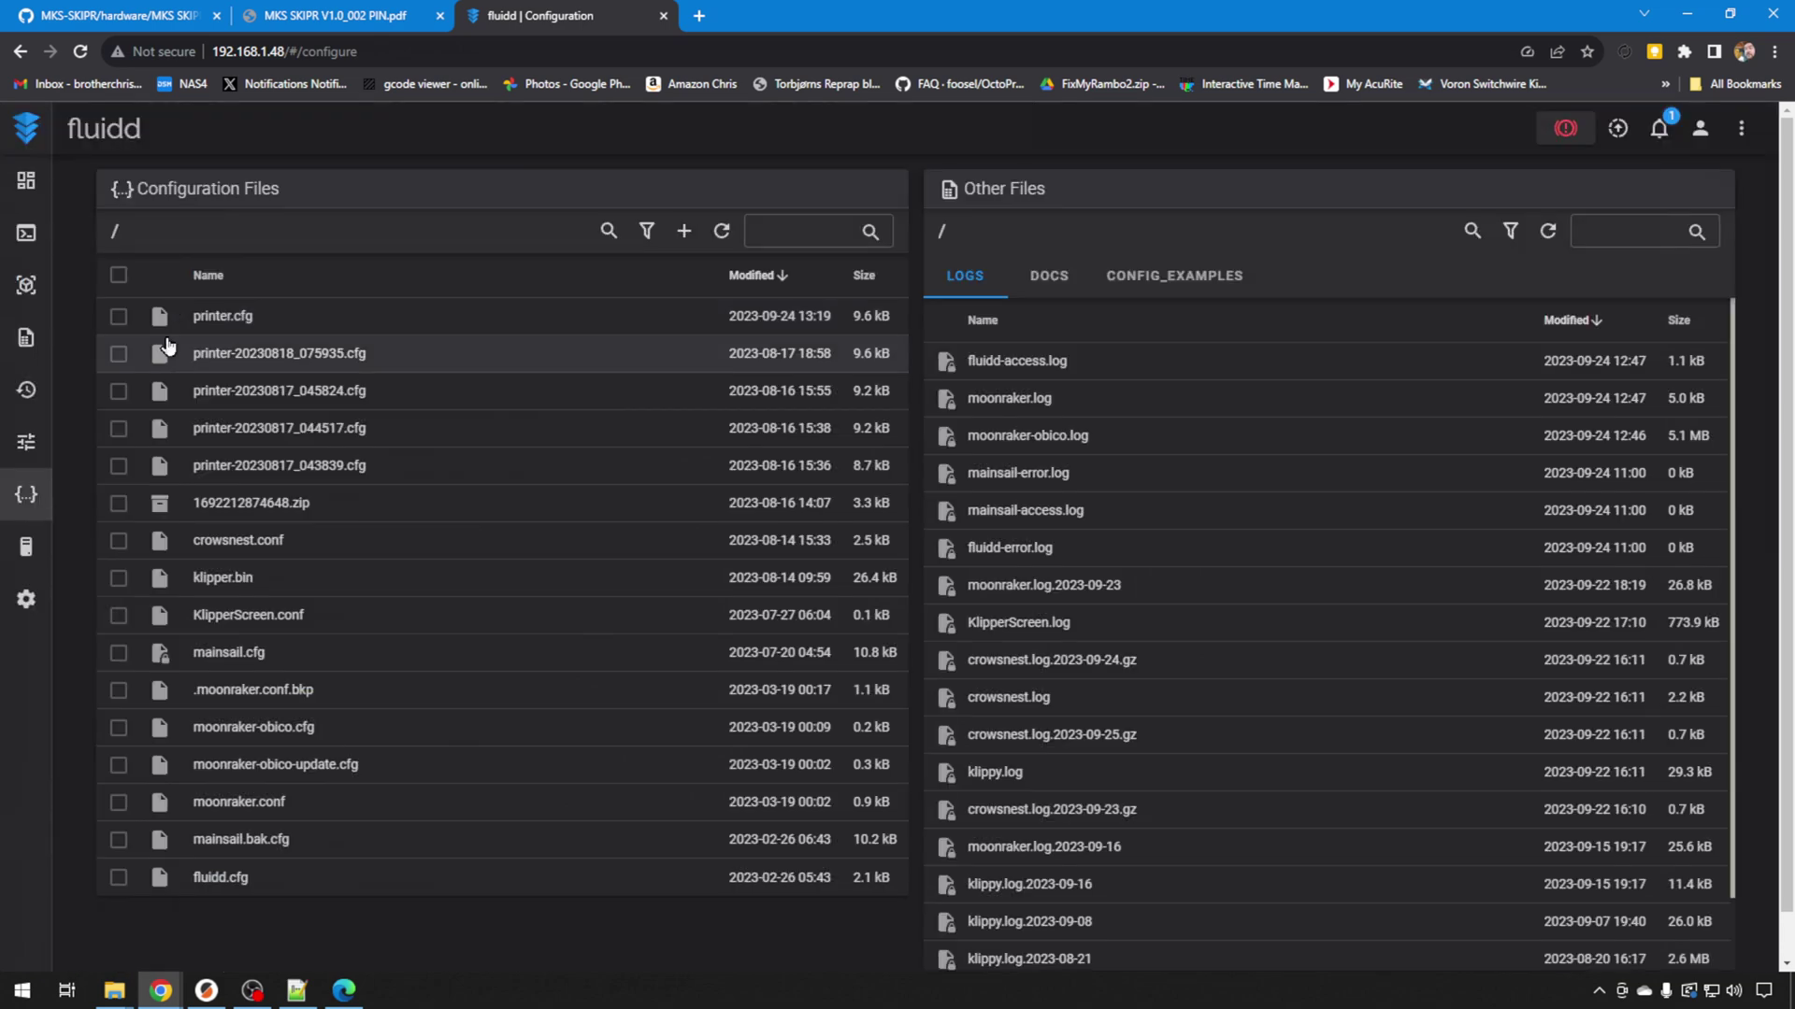
{"action": "left_click", "coordinate": [226, 318]}
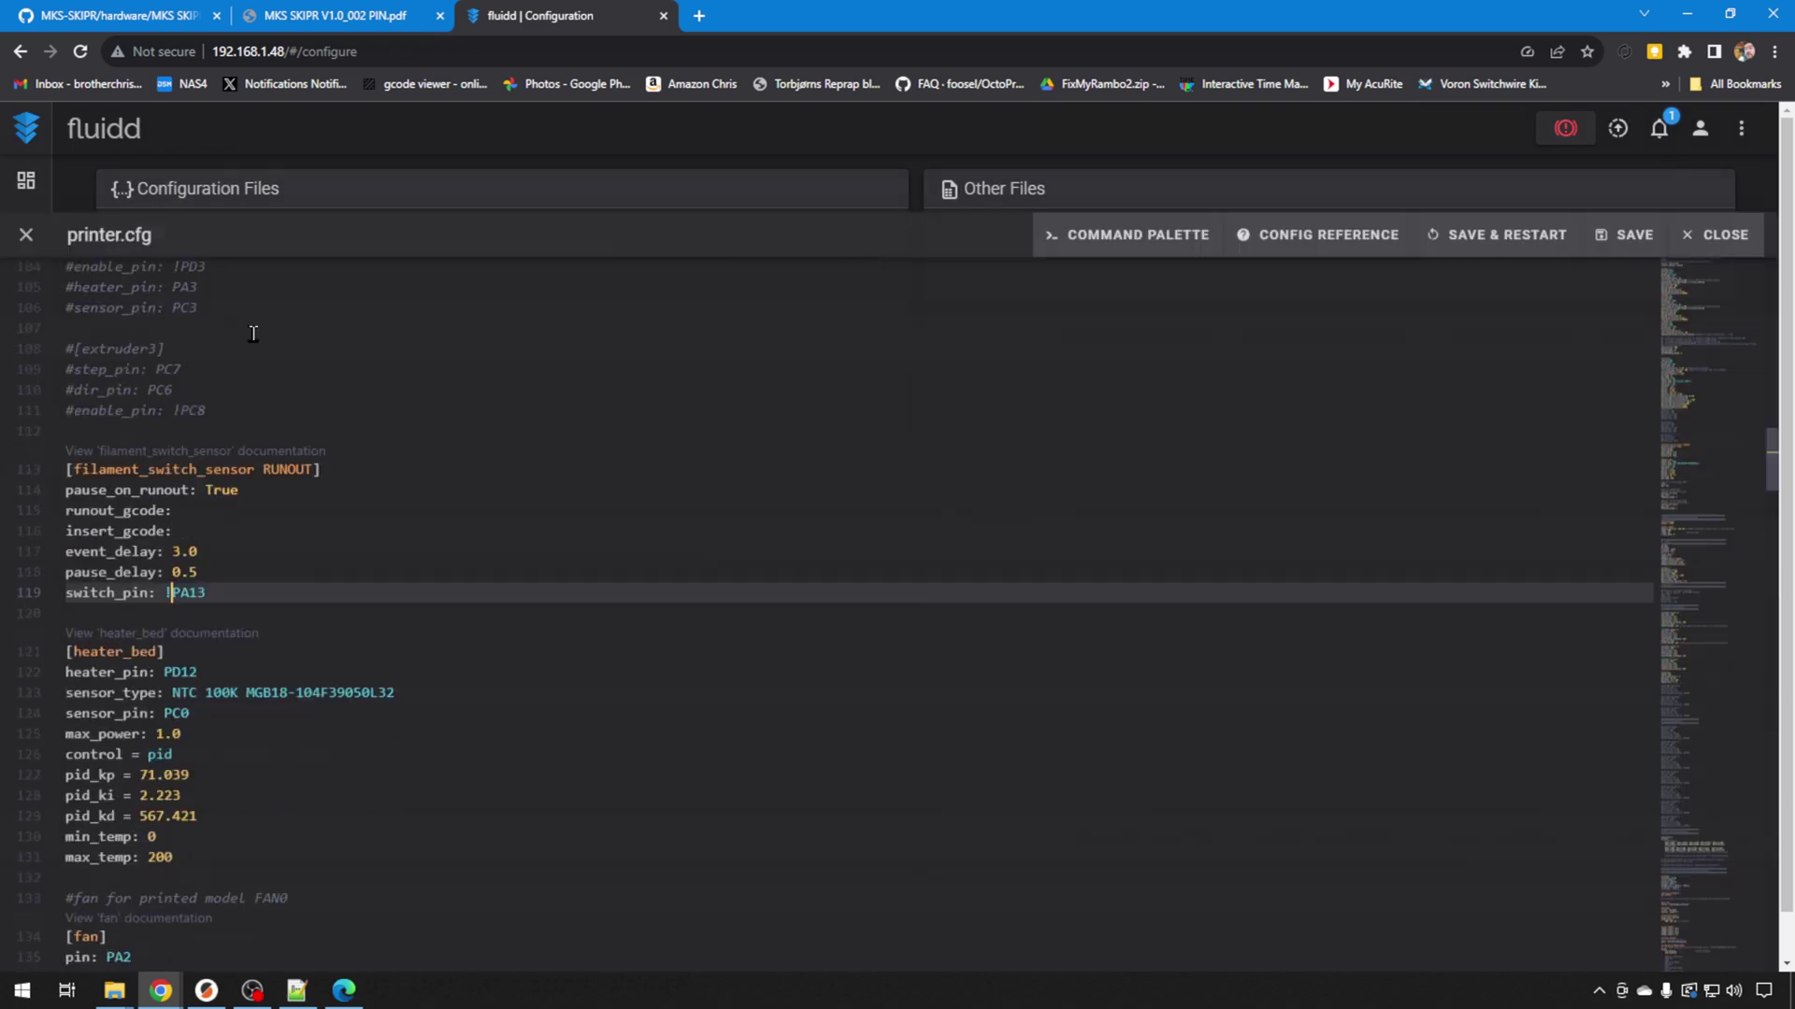
{"action": "left_click", "coordinate": [269, 402]}
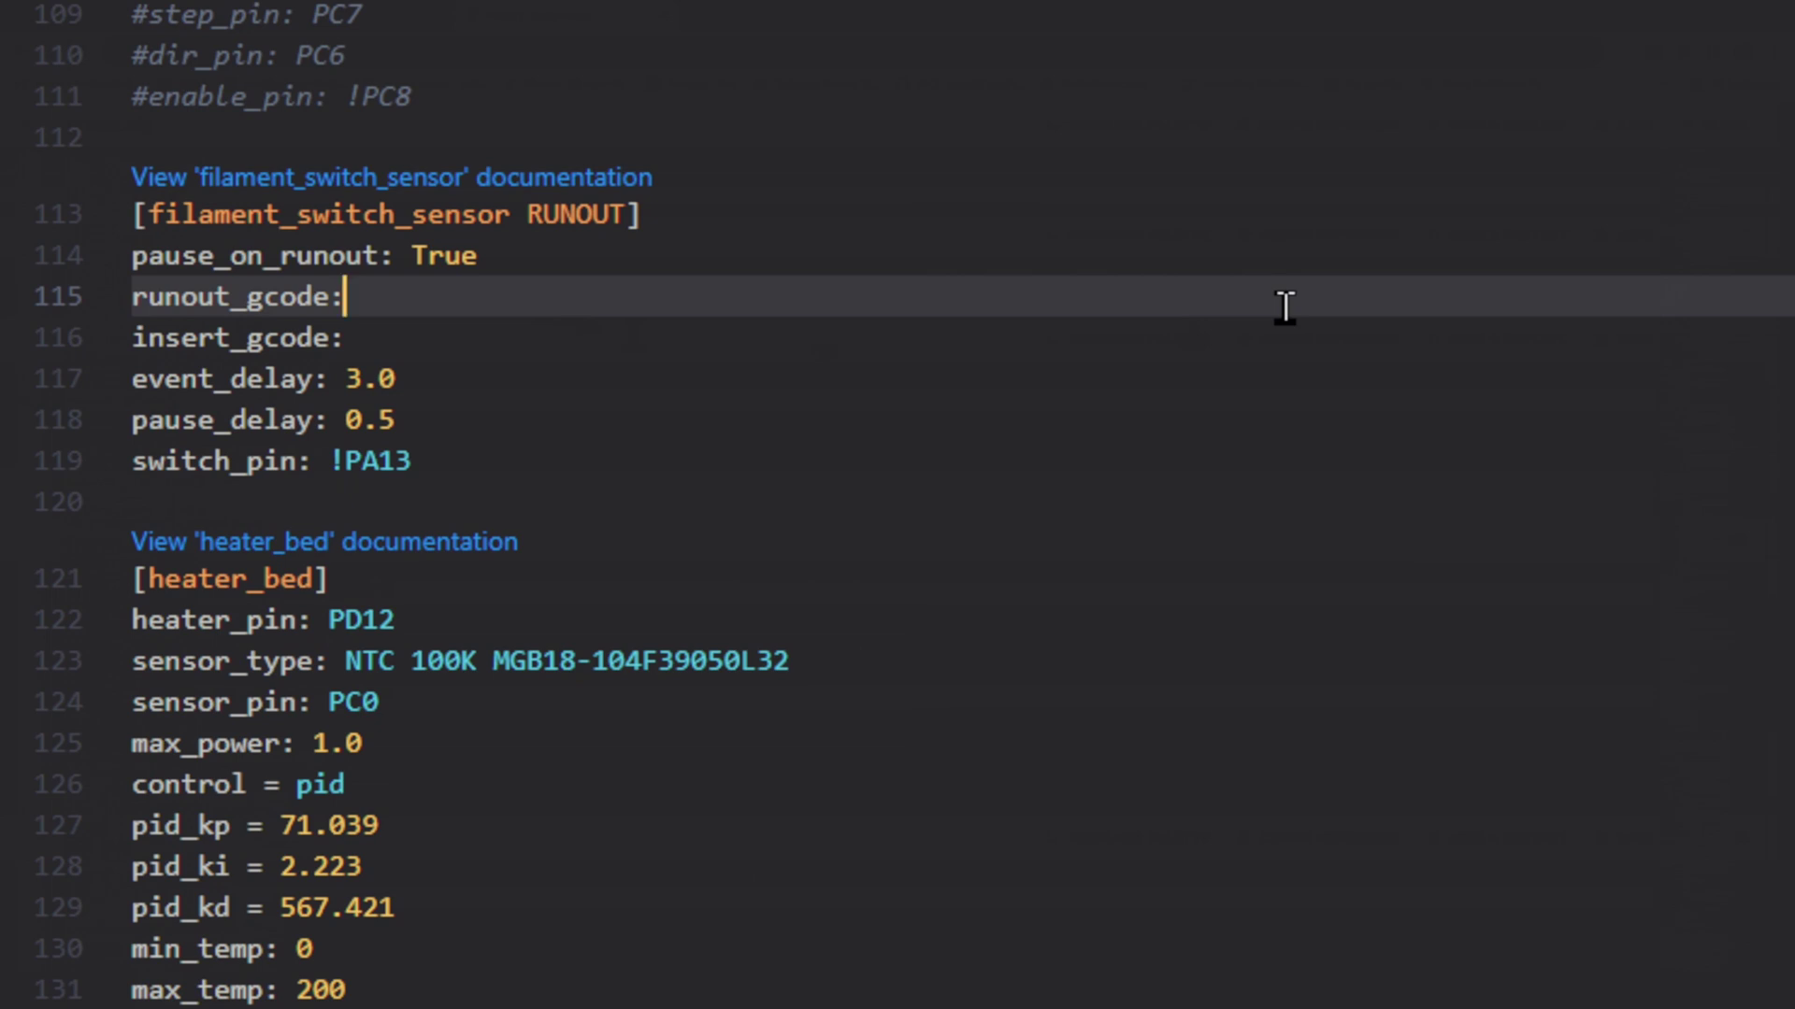
{"action": "key", "text": "Return"}
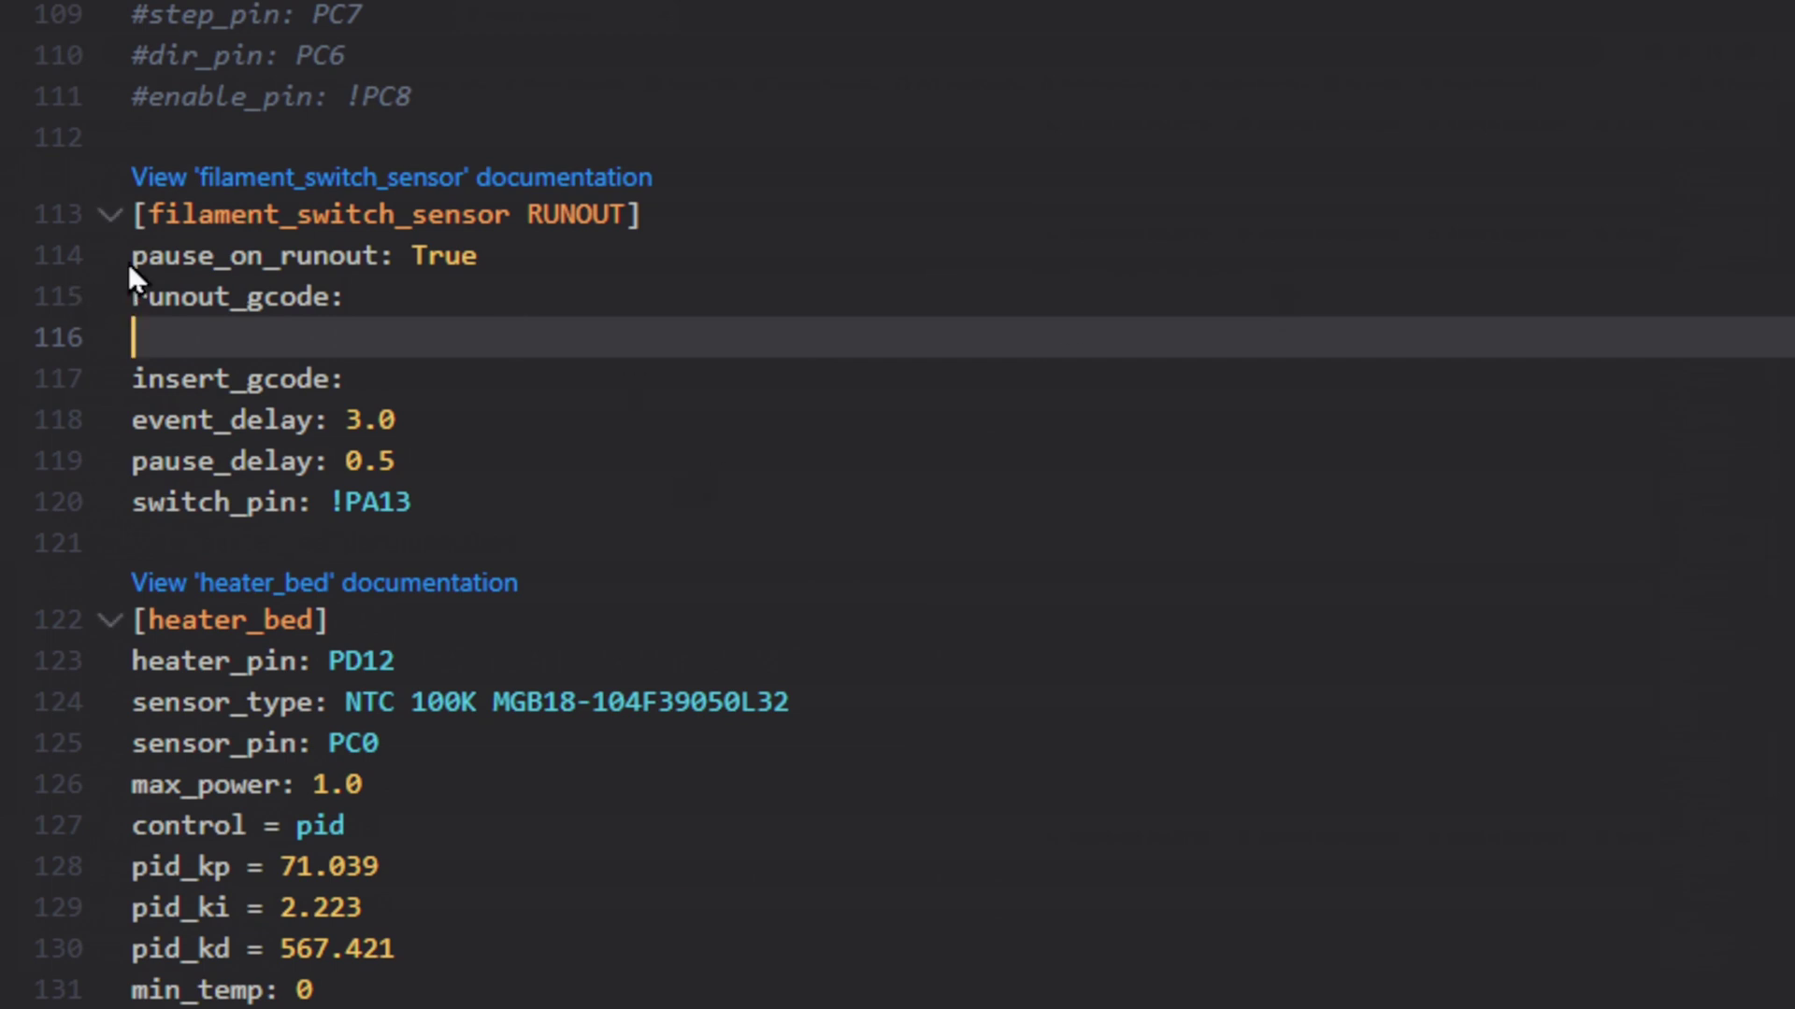
{"action": "left_click_drag", "start_coordinate": [132, 257], "coordinate": [479, 257]}
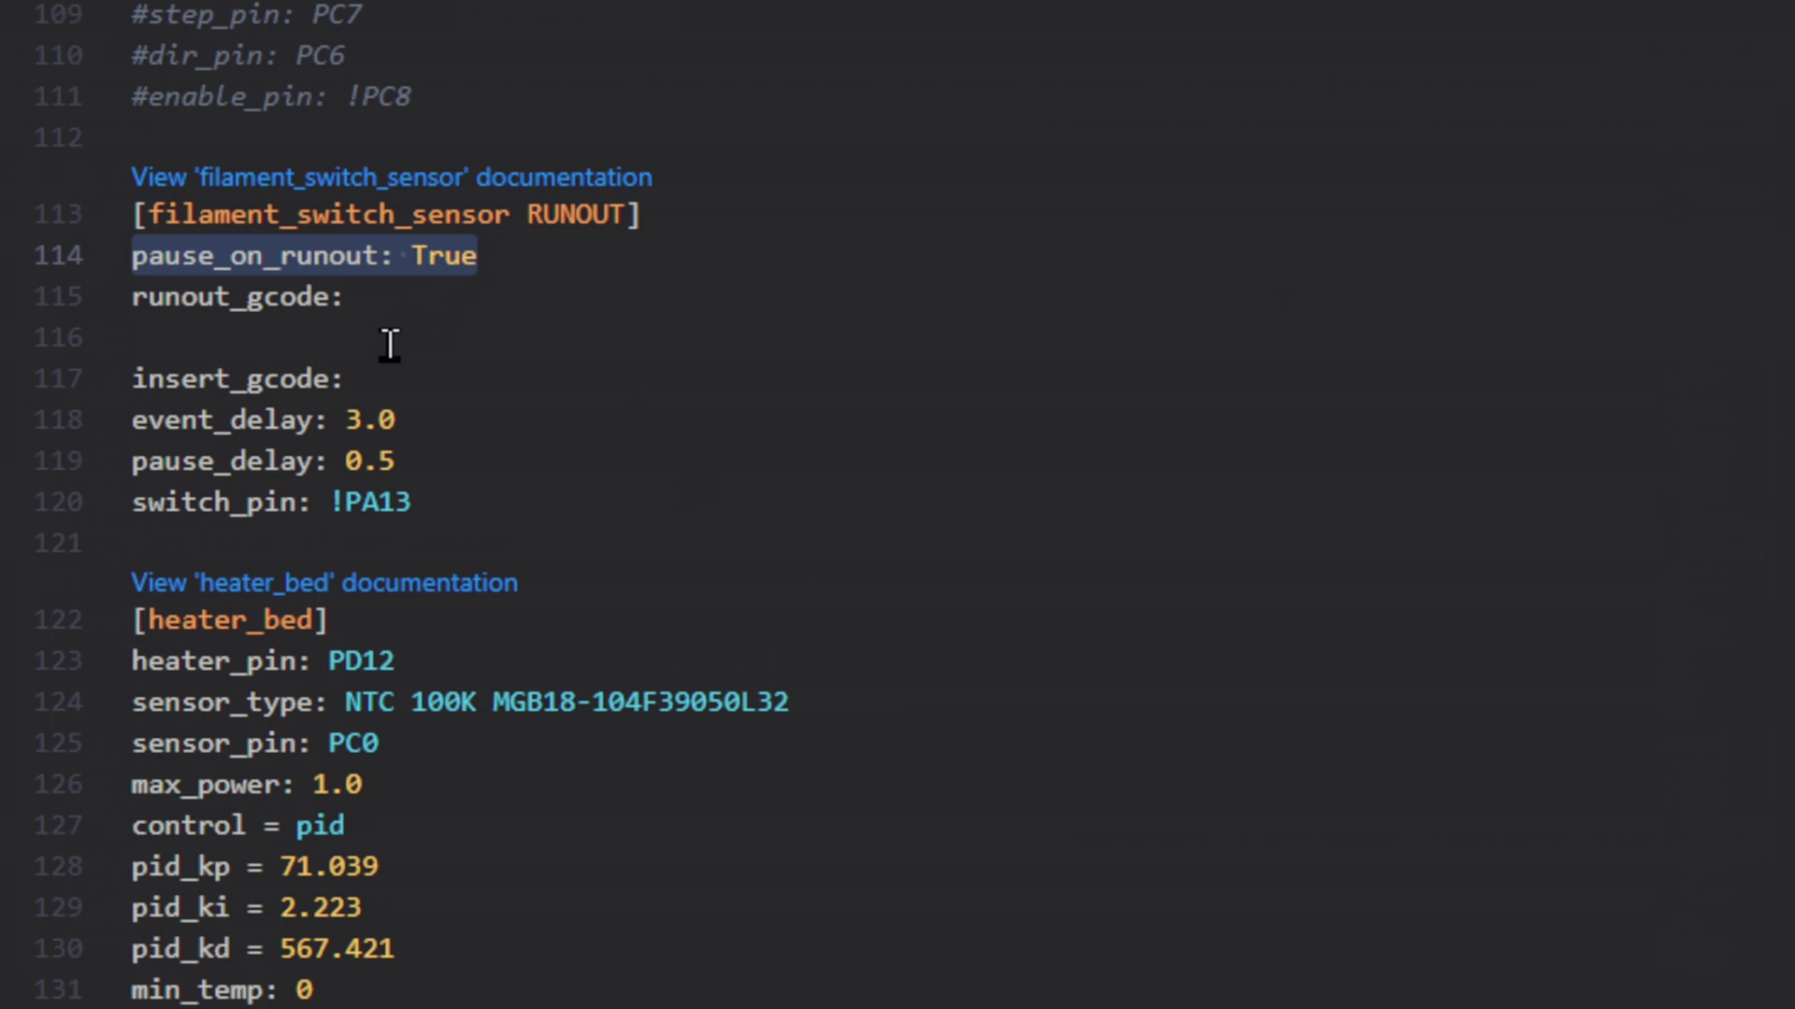
{"action": "left_click", "coordinate": [377, 301]}
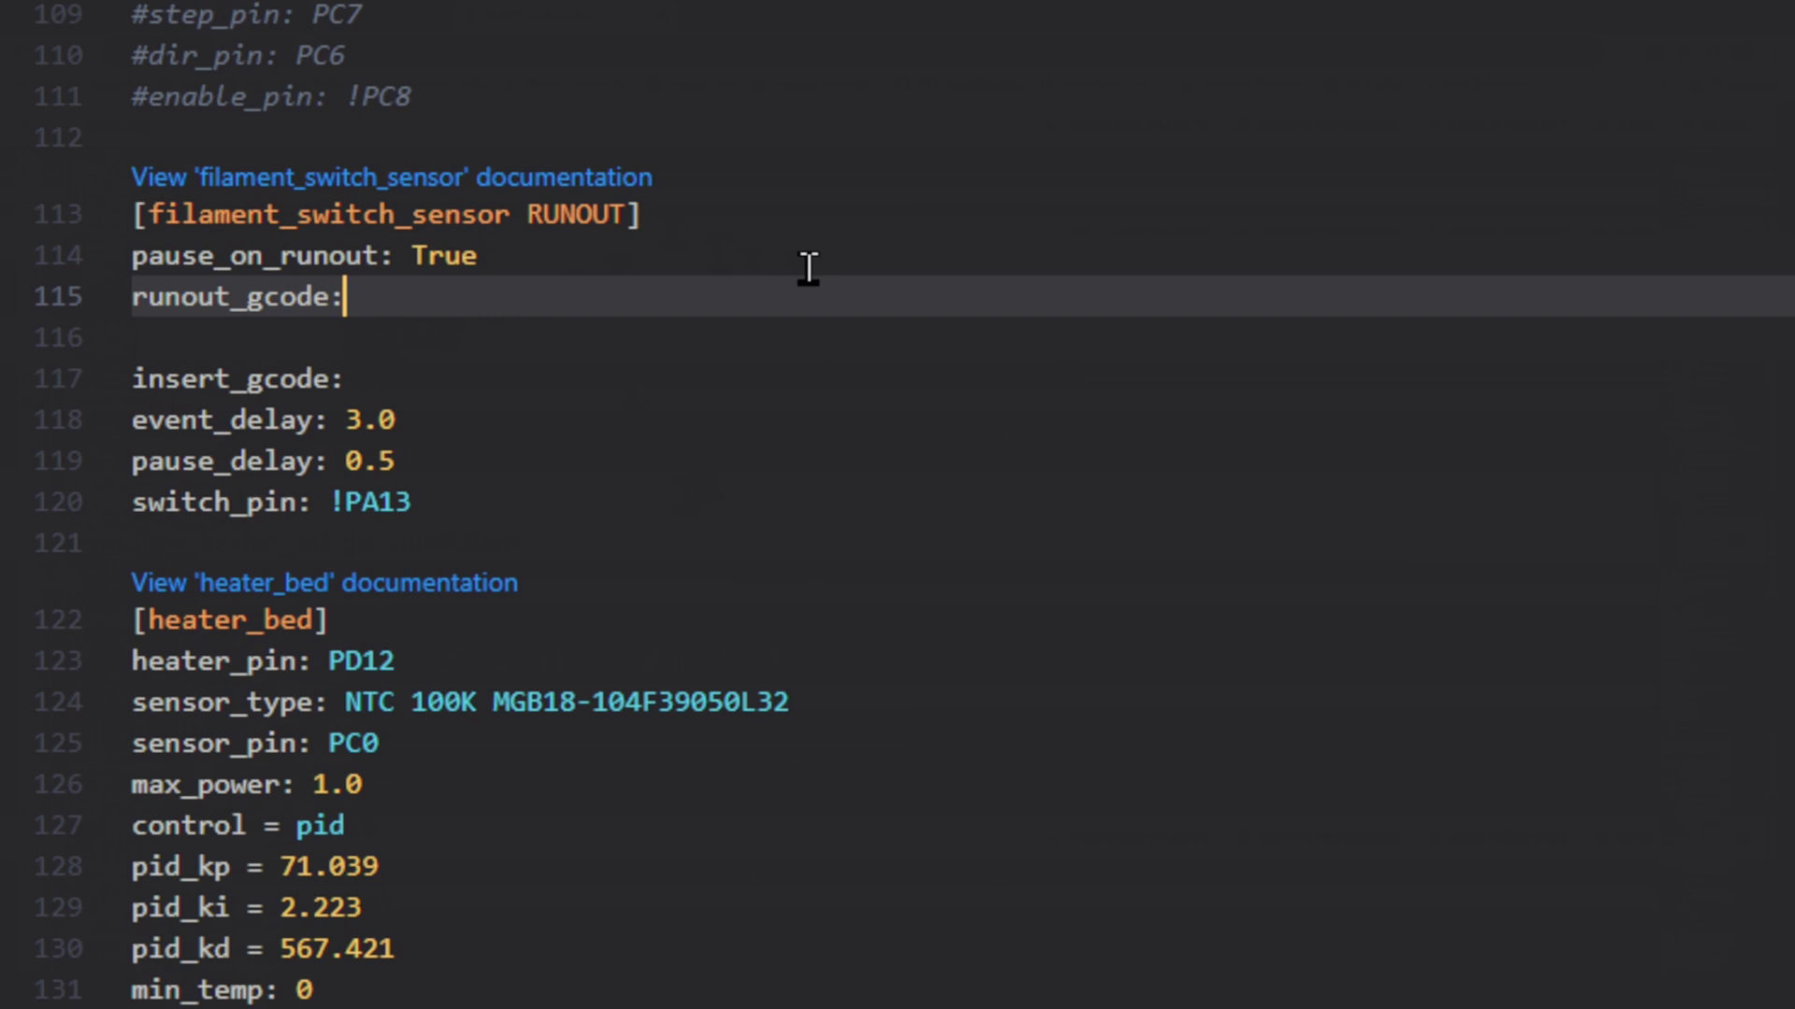
{"action": "key", "text": "Up"}
{"action": "key", "text": "Right"}
{"action": "key", "text": "Right"}
{"action": "key", "text": "Right"}
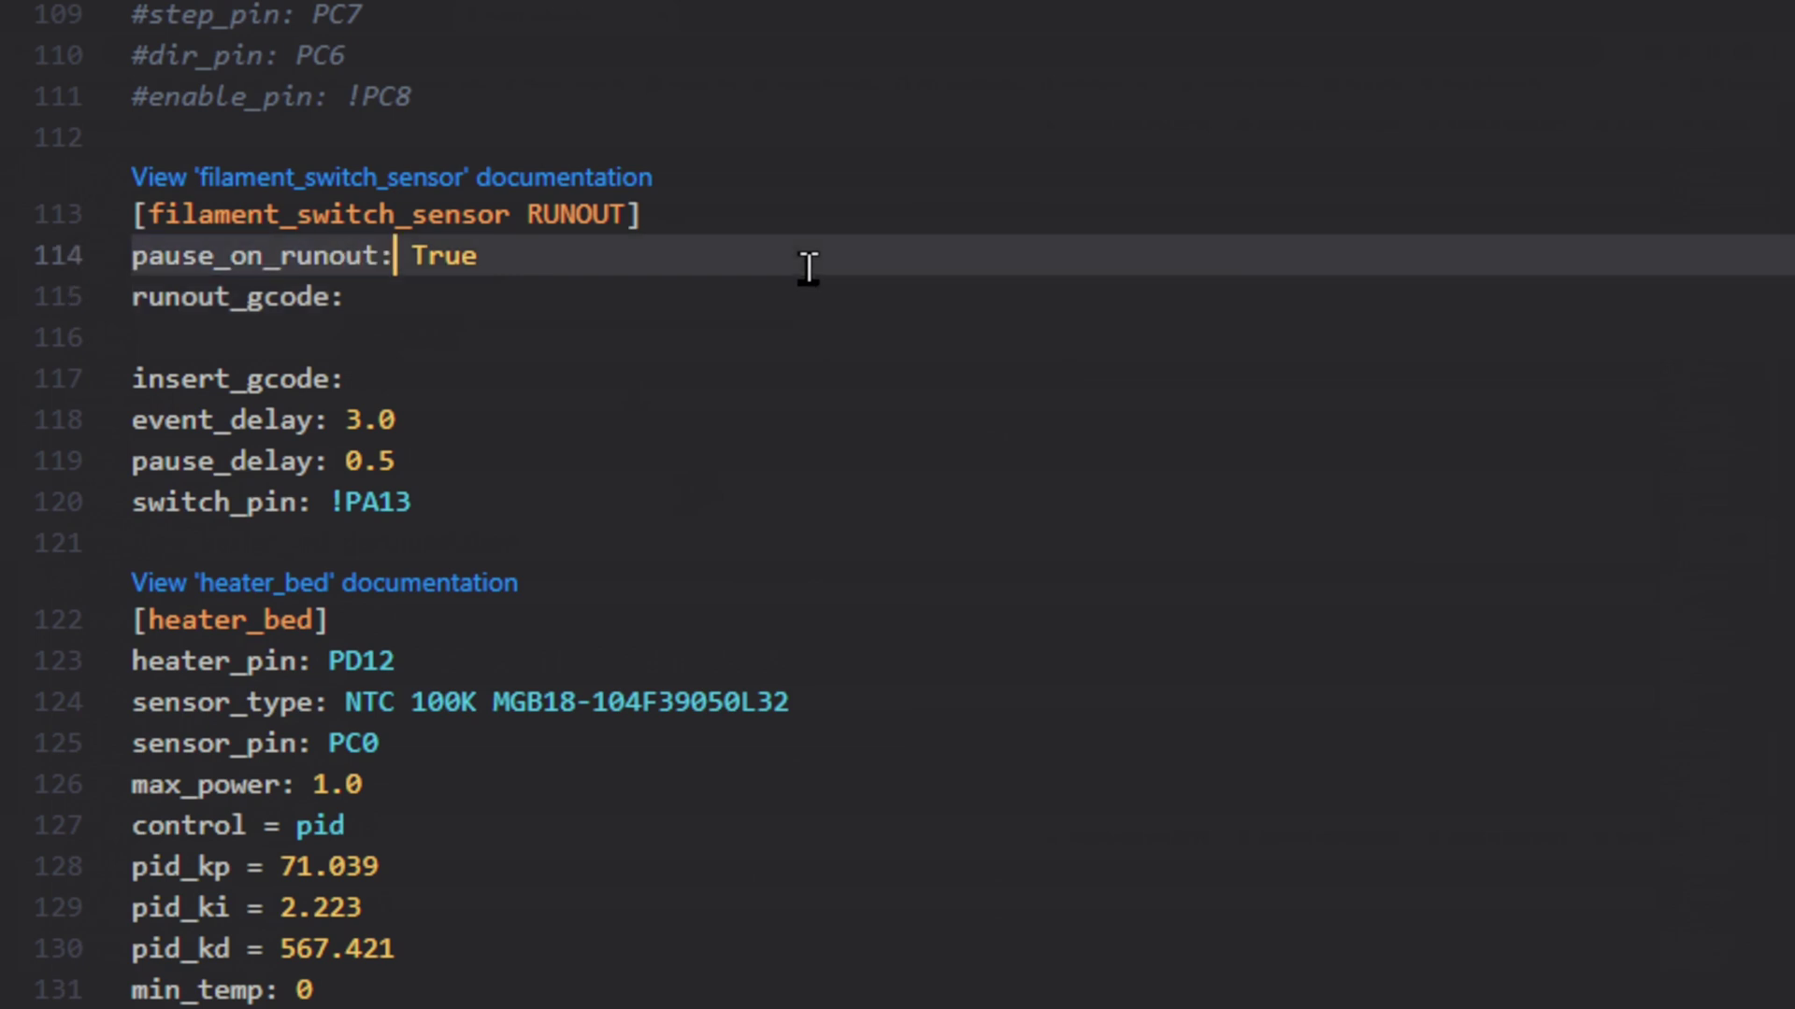
{"action": "key", "text": "Down"}
{"action": "key", "text": "Return"}
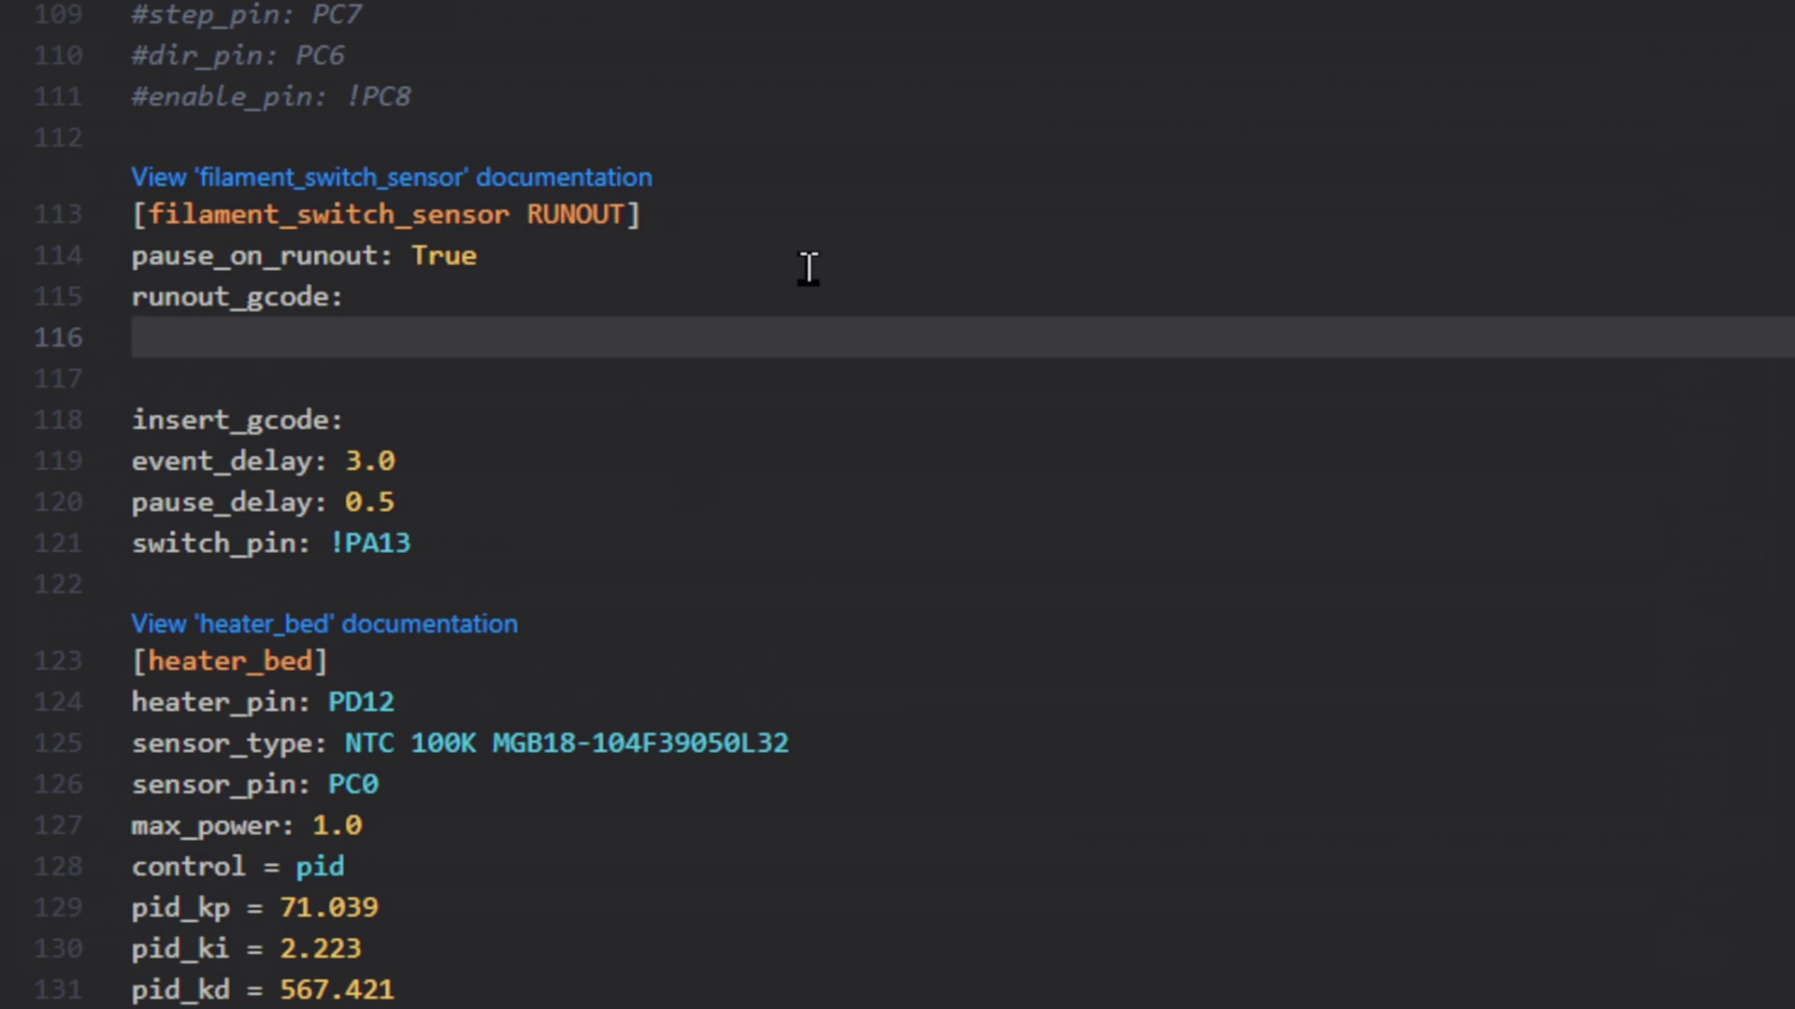
{"action": "key", "text": "Delete"}
{"action": "key", "text": "Delete"}
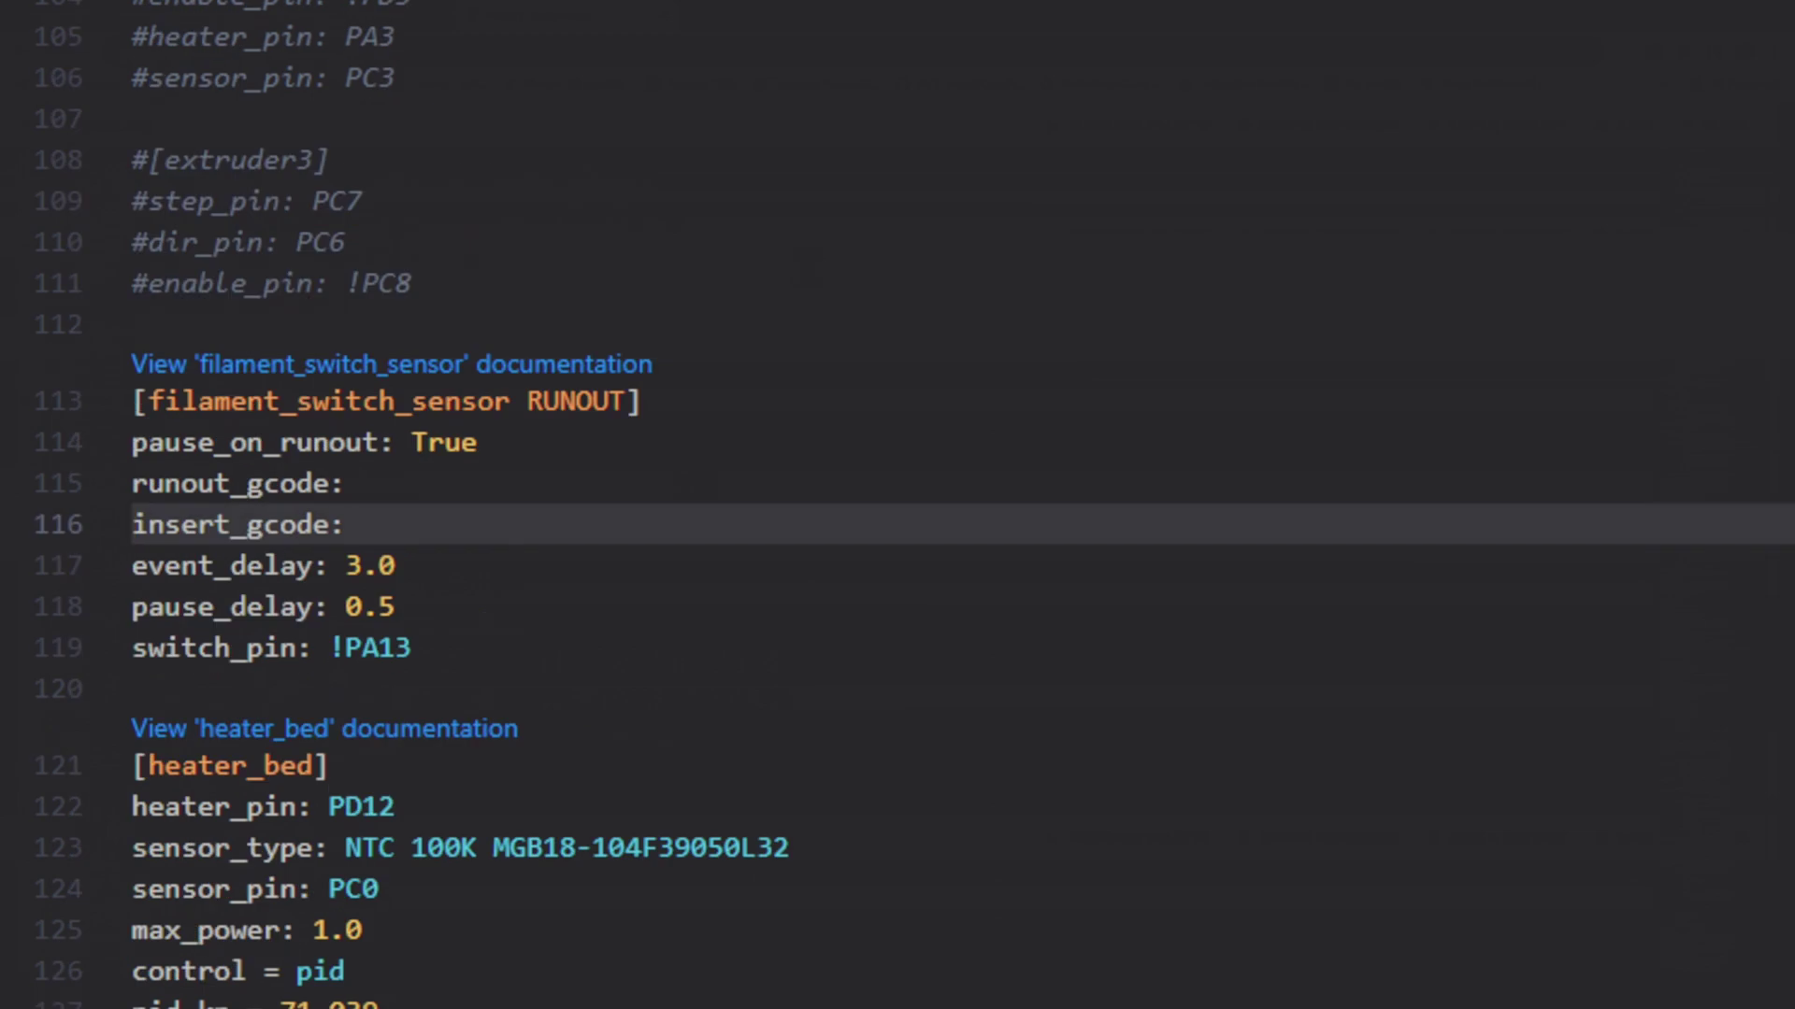
Add the indented line G1 E10 F5000 under runout_gcode
{"action": "key", "text": "Return"}
{"action": "key", "text": "Up"}
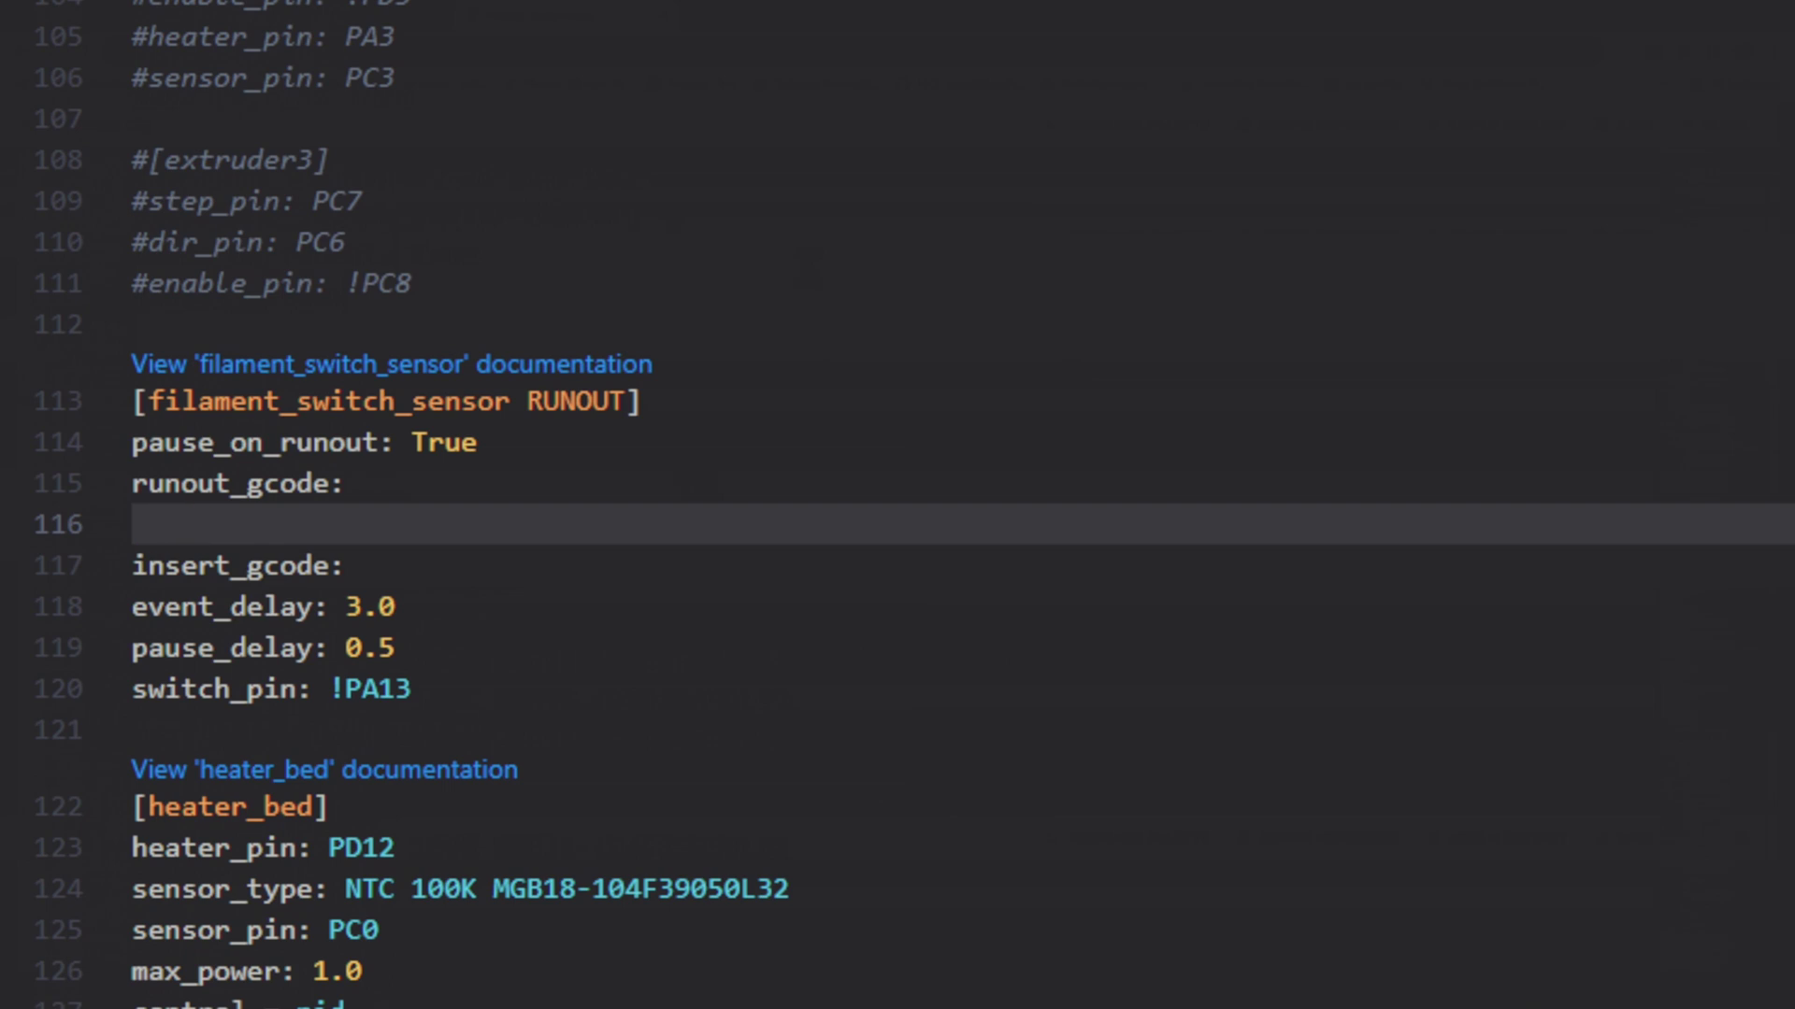
{"action": "type", "text": "G!"}
{"action": "key", "text": "BackSpace"}
{"action": "type", "text": "1 E"}
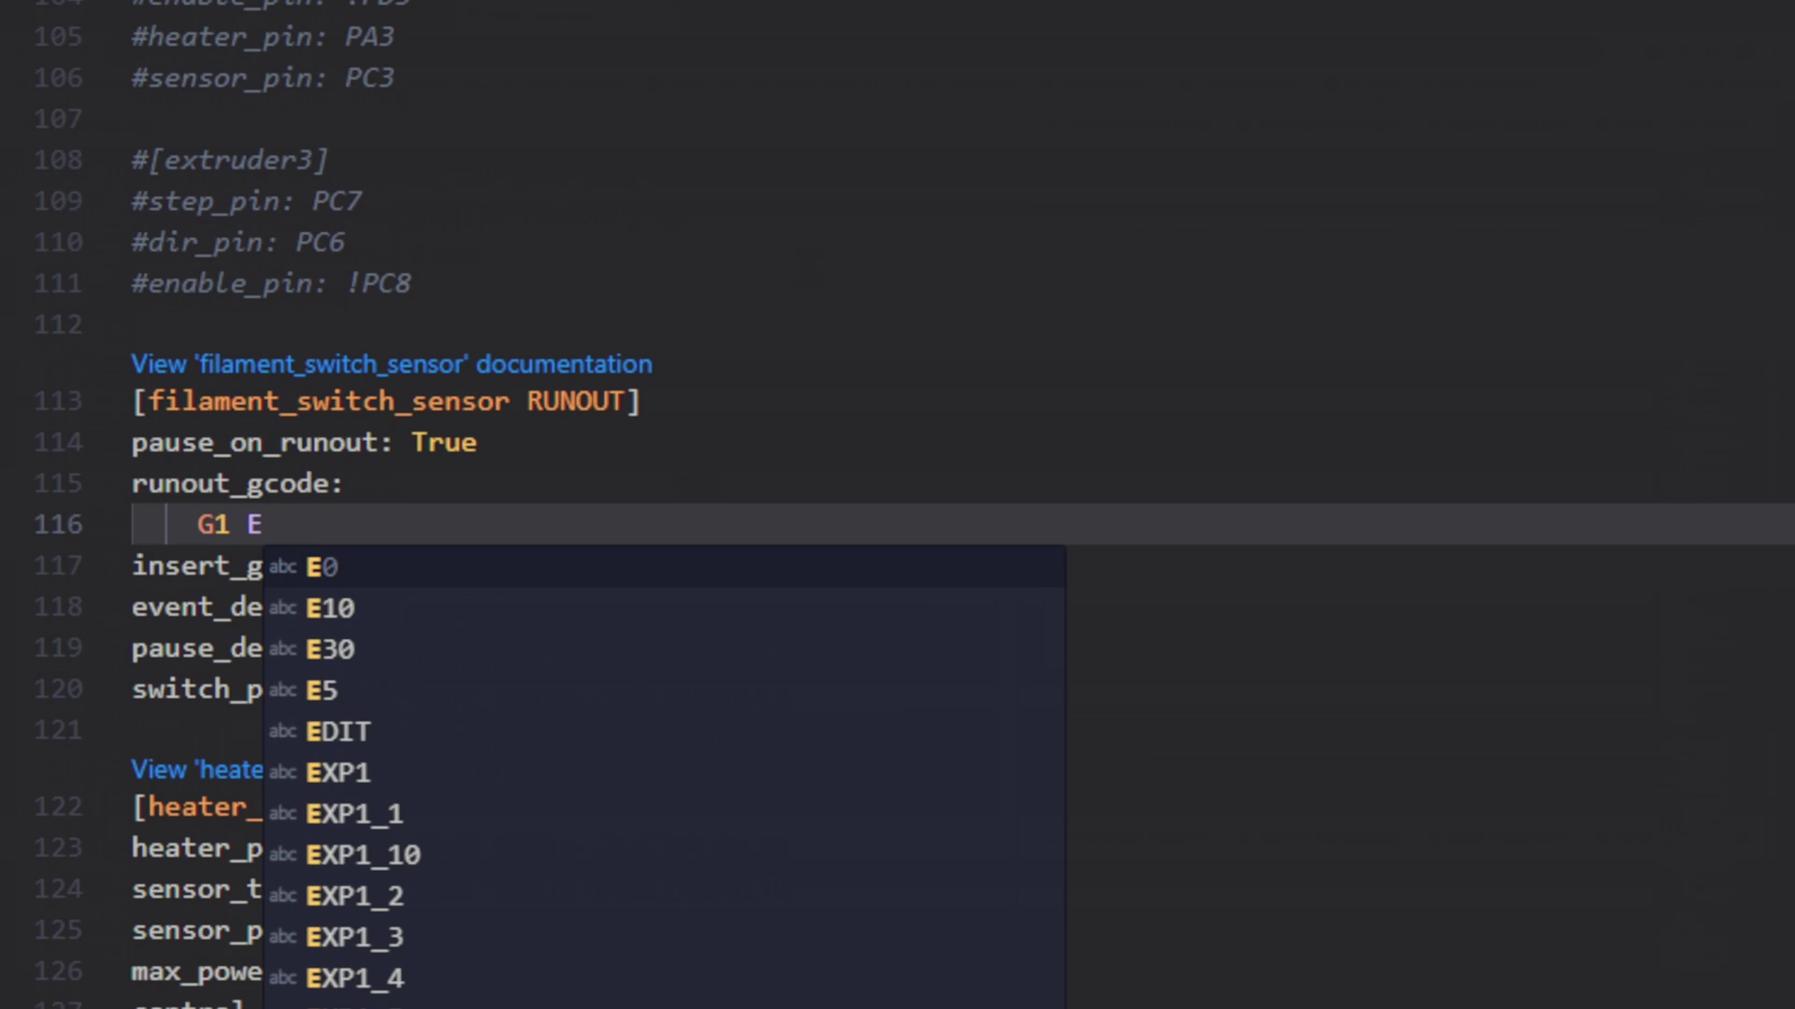
{"action": "type", "text": "10"}
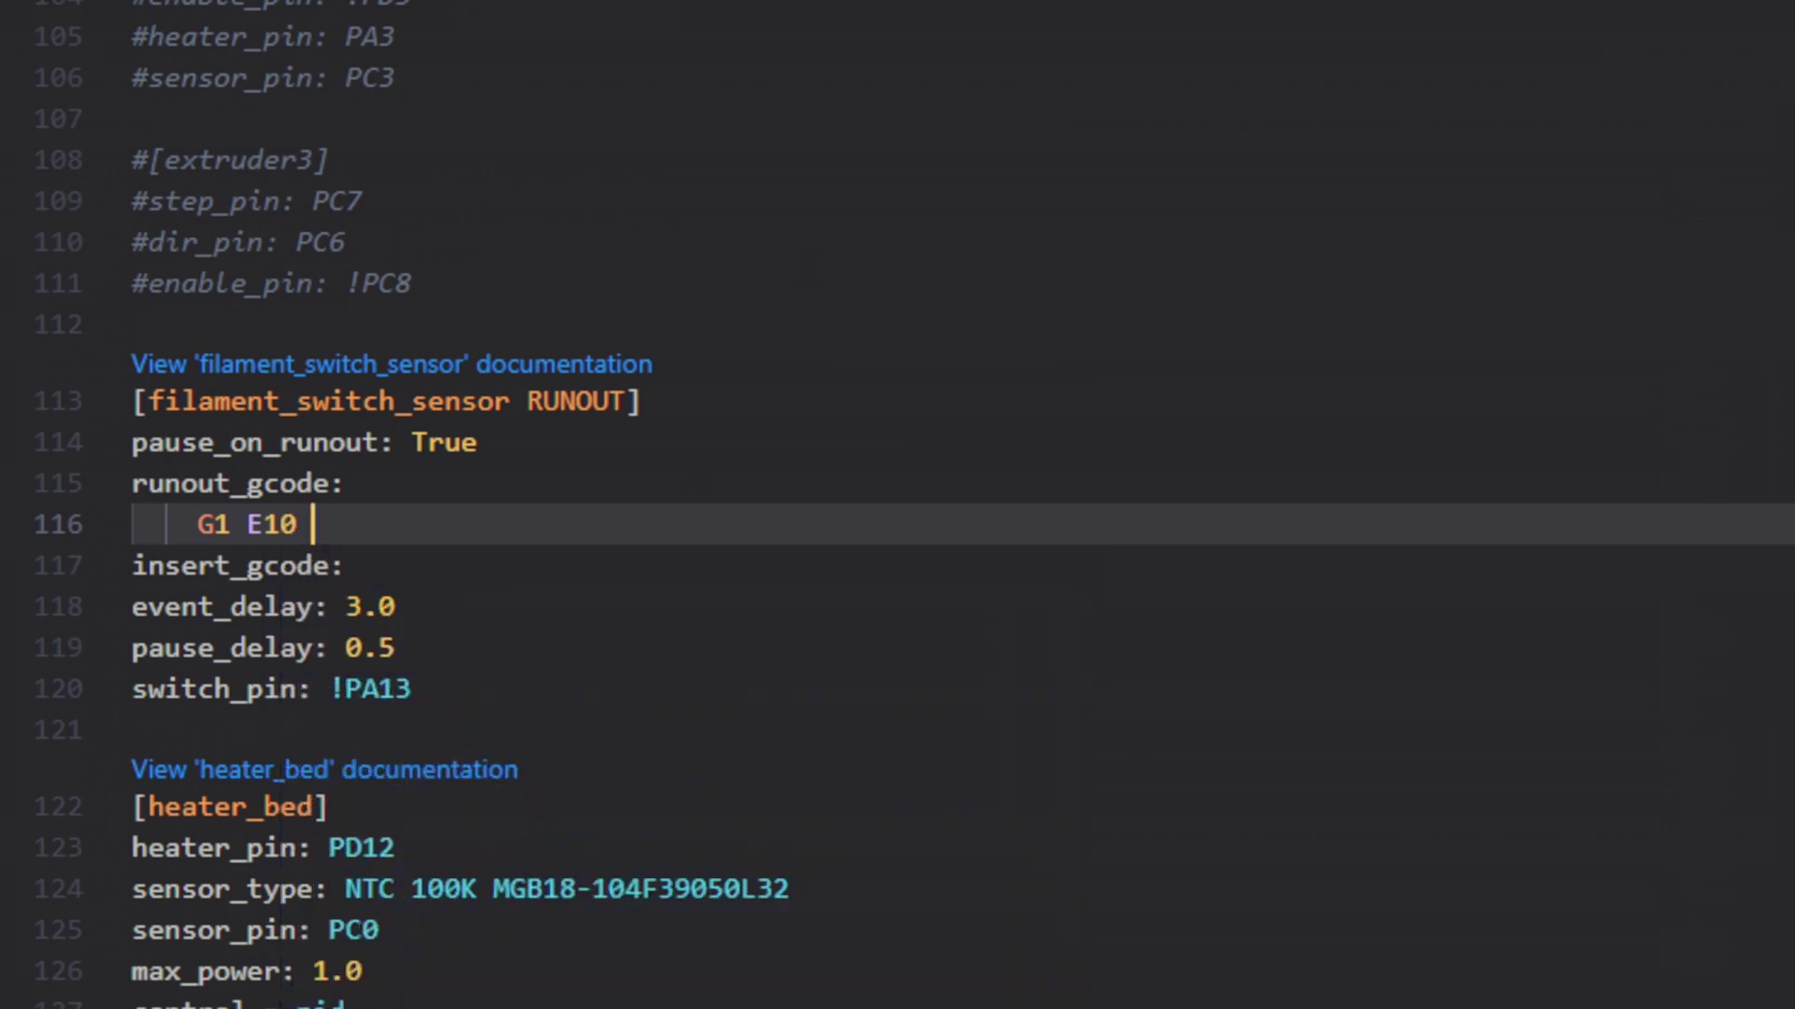
{"action": "type", "text": " F5000"}
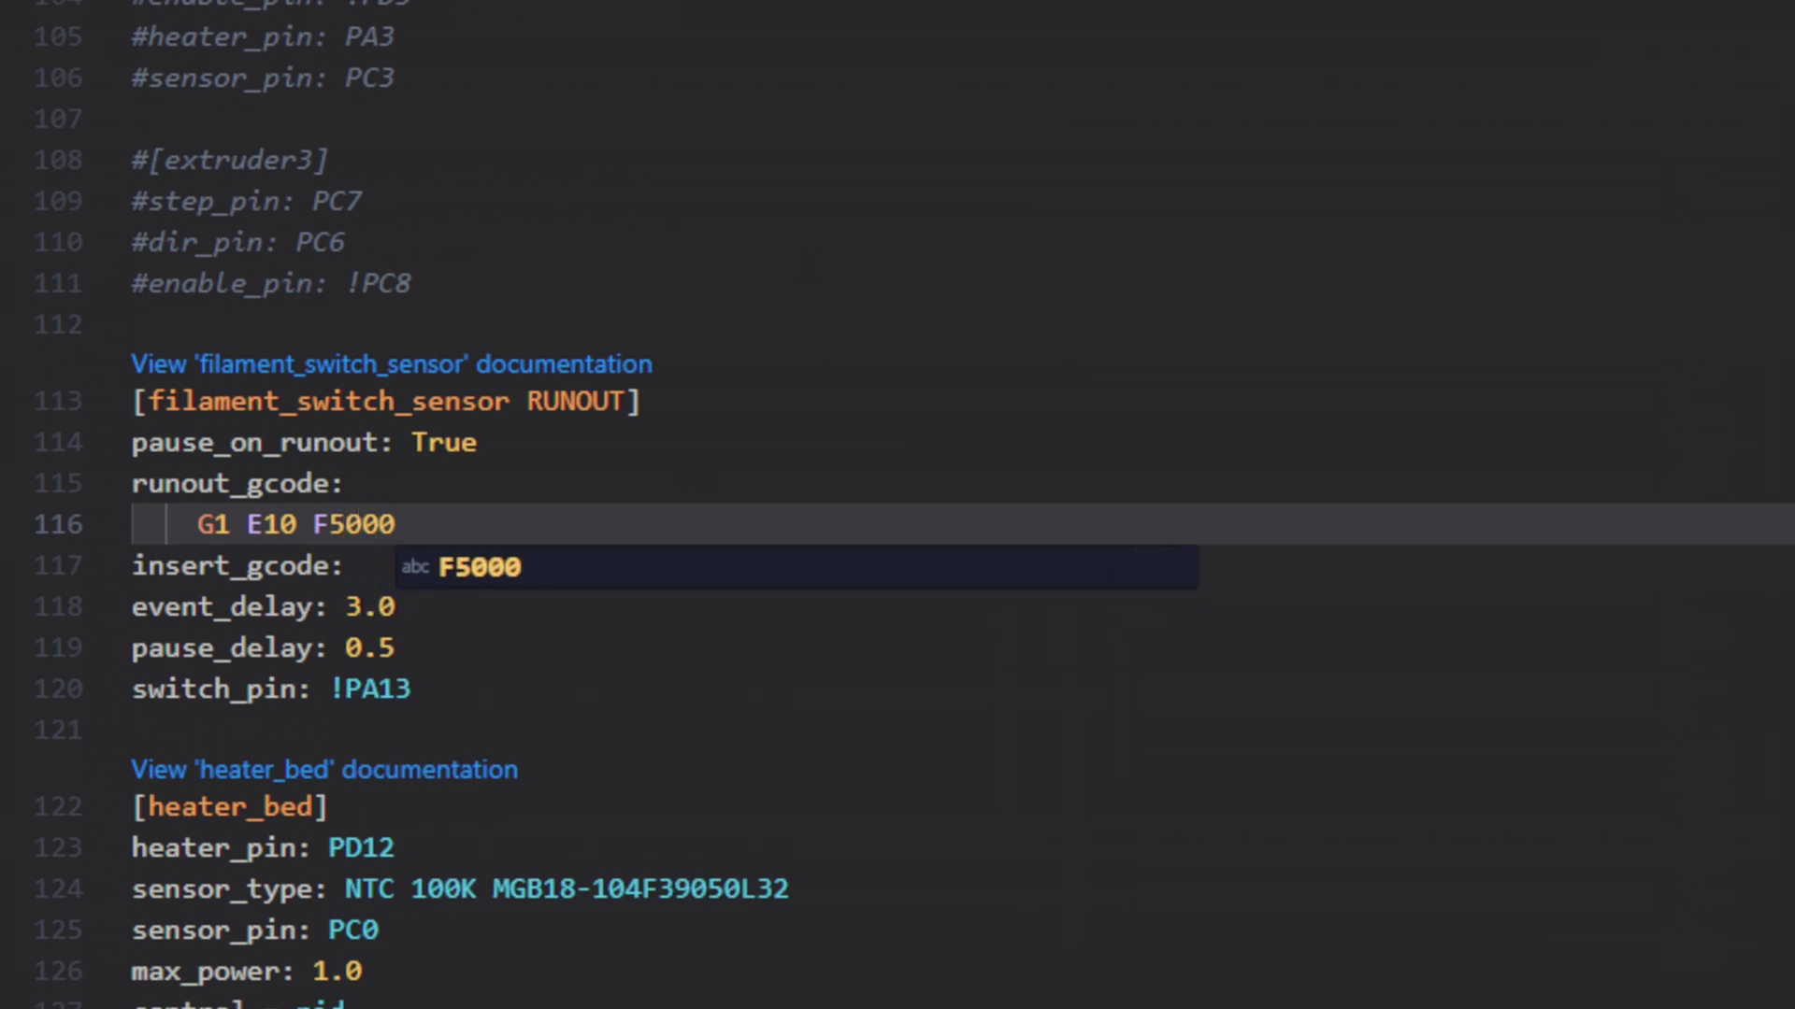
{"action": "key", "text": "Escape"}
Add the retract line G1 E-100 F5000 below it
{"action": "key", "text": "Return"}
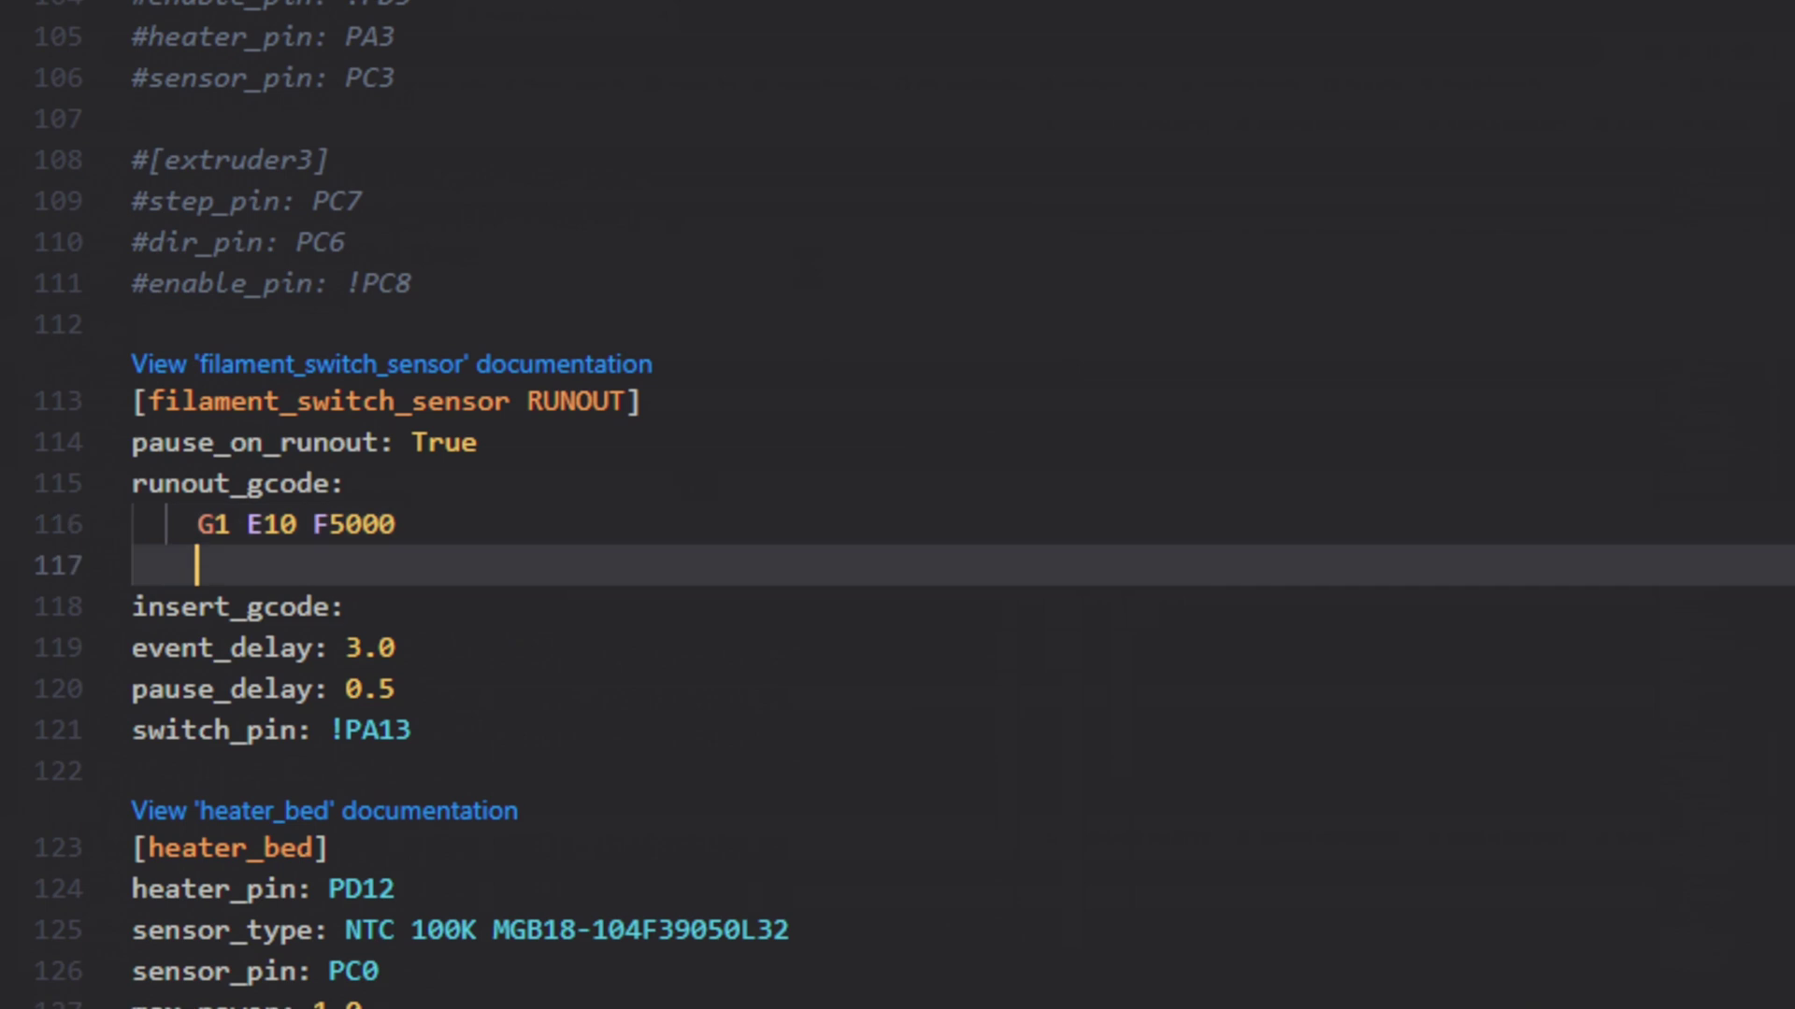
{"action": "type", "text": "G1 E-100 F5000"}
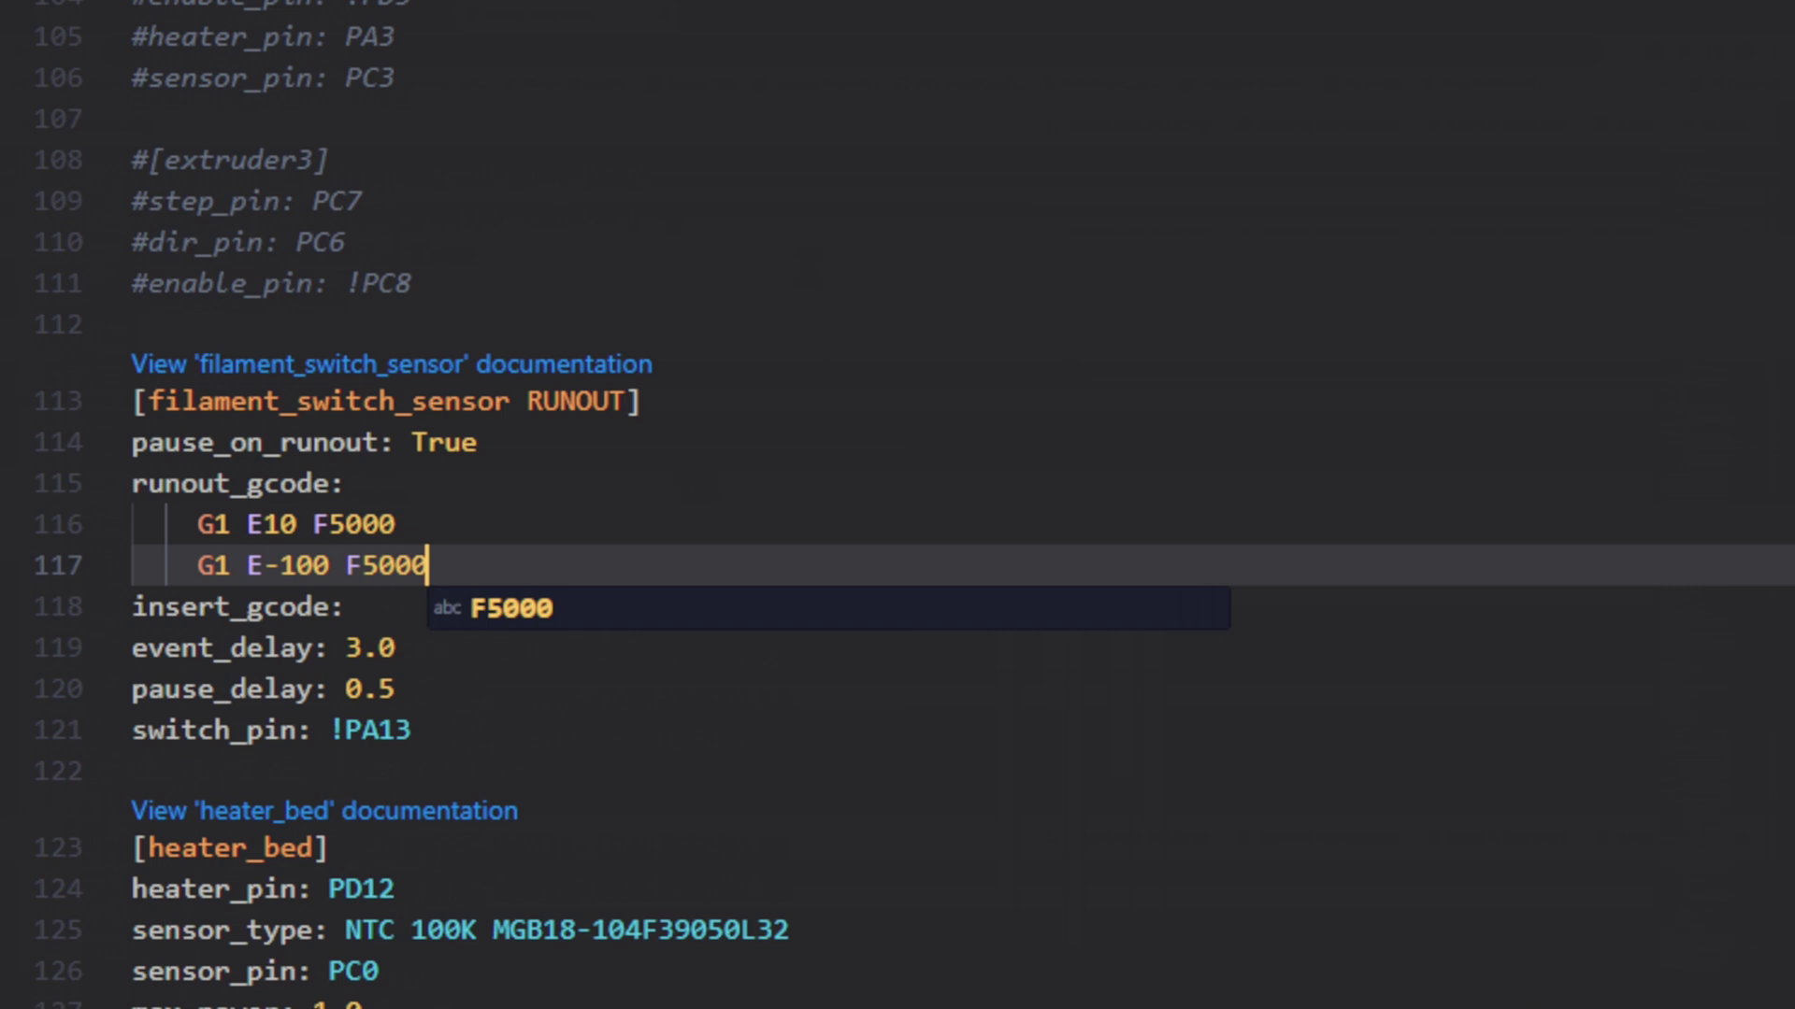
{"action": "left_click", "coordinate": [501, 566]}
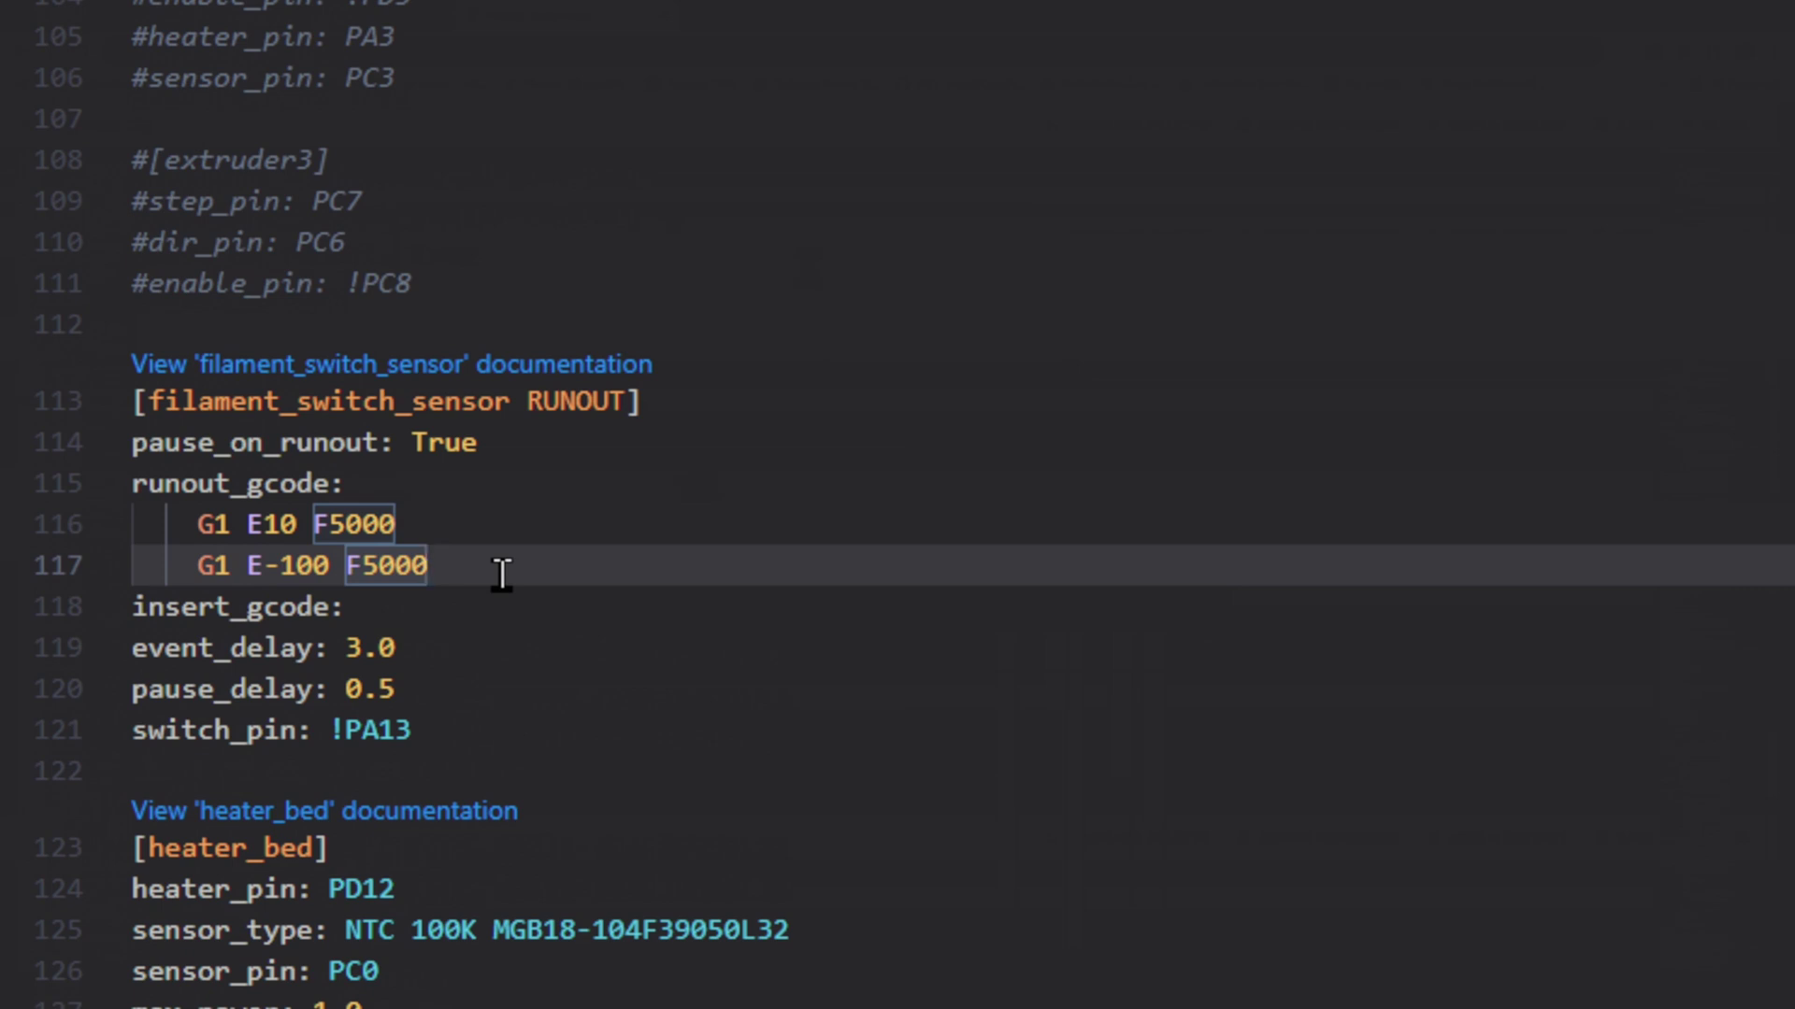
{"action": "key", "text": "ctrl+Left"}
{"action": "key", "text": "ctrl+Left"}
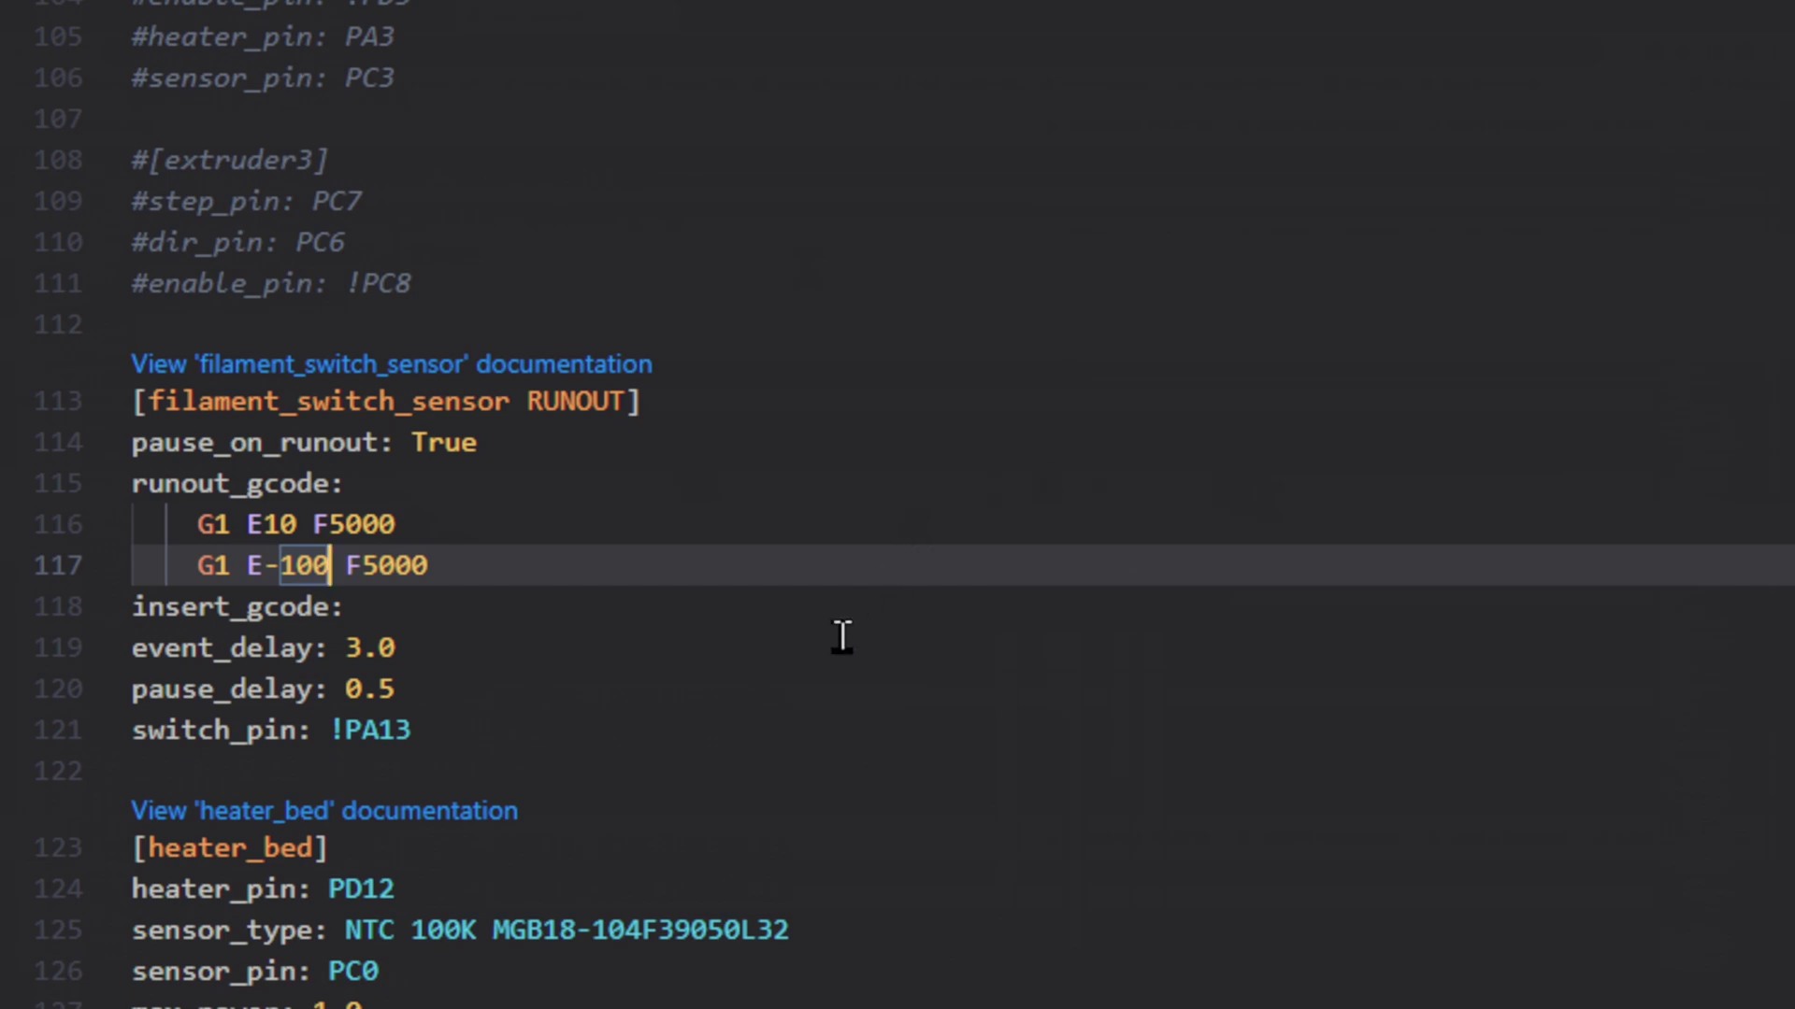
{"action": "scroll", "coordinate": [799, 669], "scroll_direction": "up", "scroll_amount": 7}
{"action": "scroll", "coordinate": [1037, 708], "scroll_direction": "up", "scroll_amount": 2}
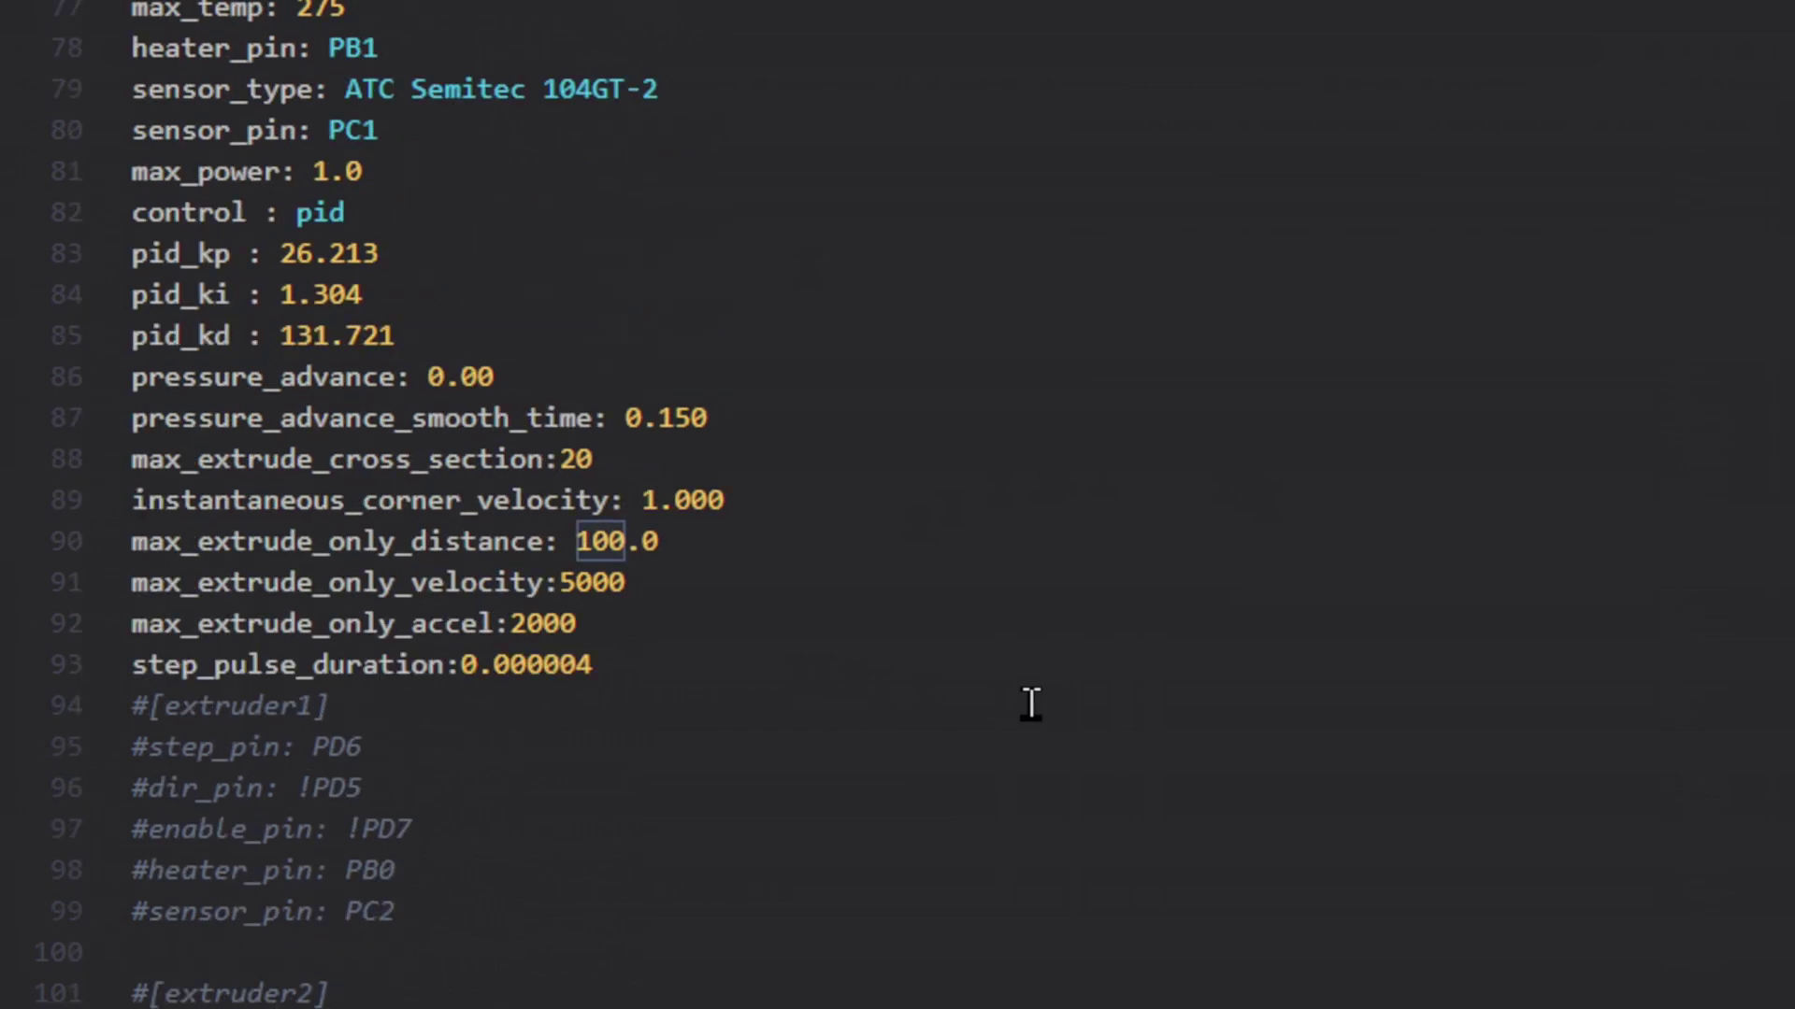
{"action": "left_click_drag", "start_coordinate": [711, 542], "coordinate": [58, 540]}
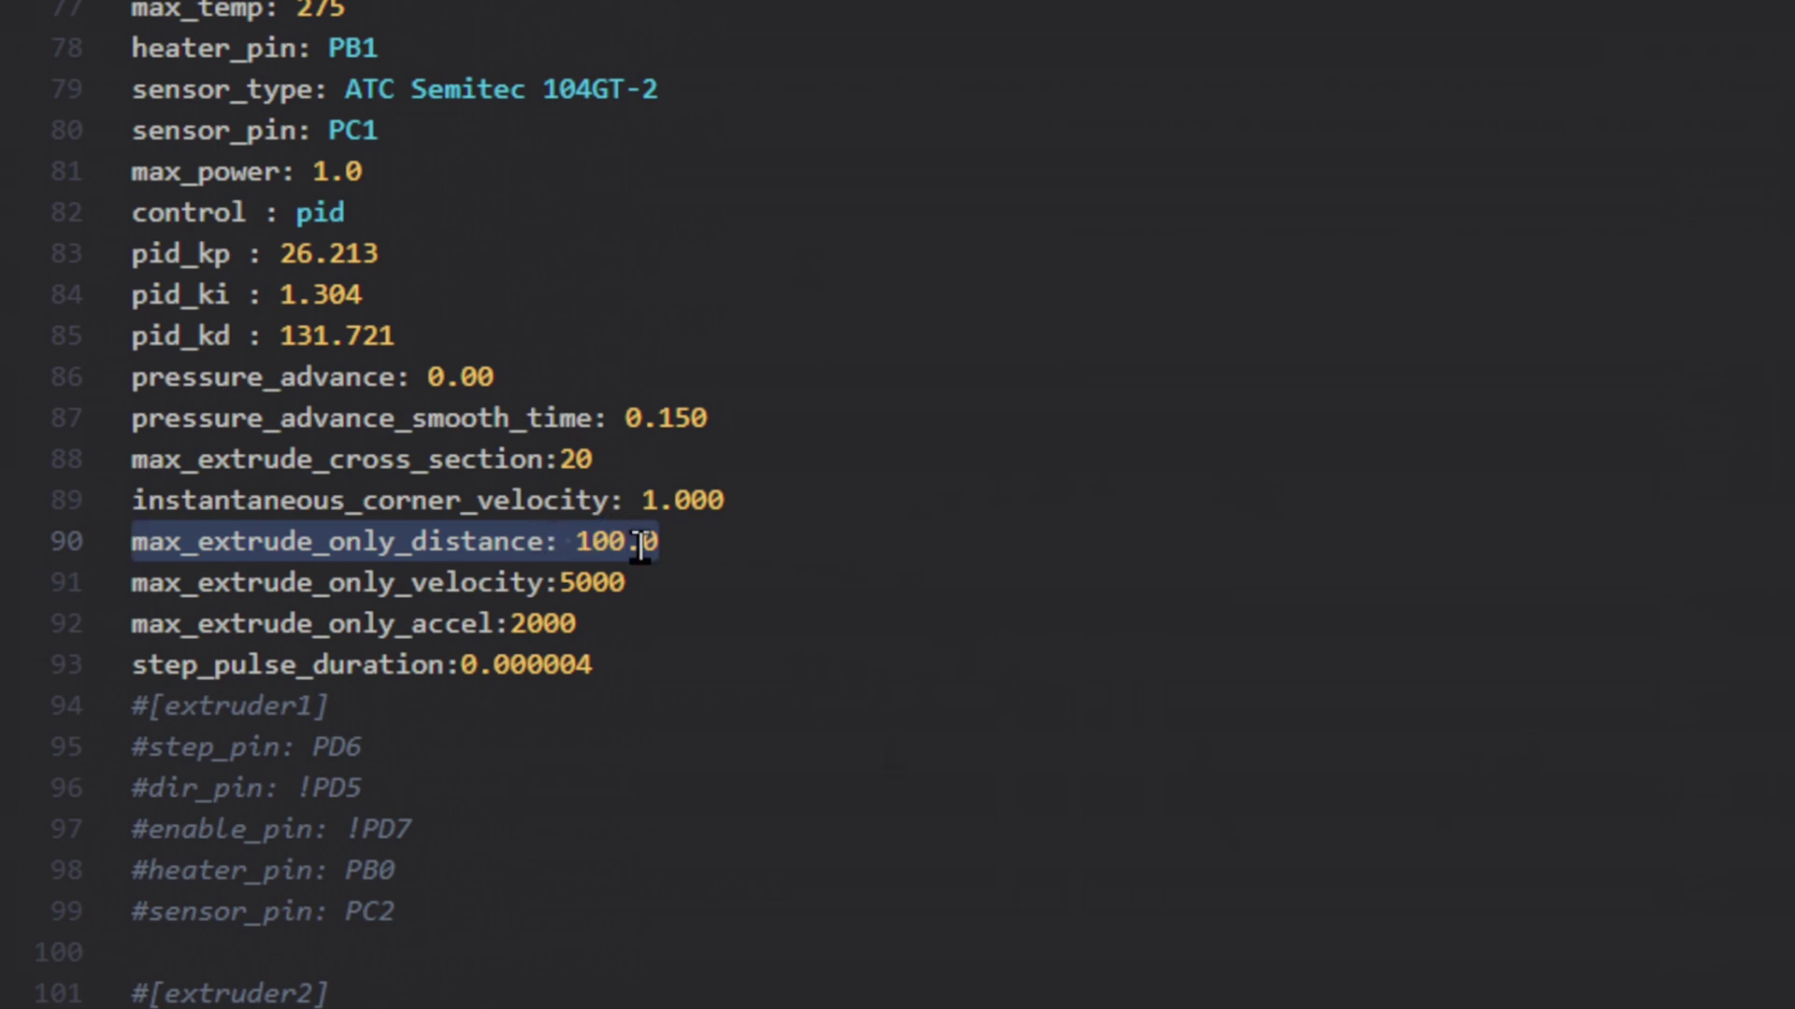
{"action": "scroll", "coordinate": [639, 556], "scroll_direction": "down", "scroll_amount": 4}
{"action": "scroll", "coordinate": [639, 556], "scroll_direction": "down", "scroll_amount": 4}
{"action": "left_click", "coordinate": [452, 753]}
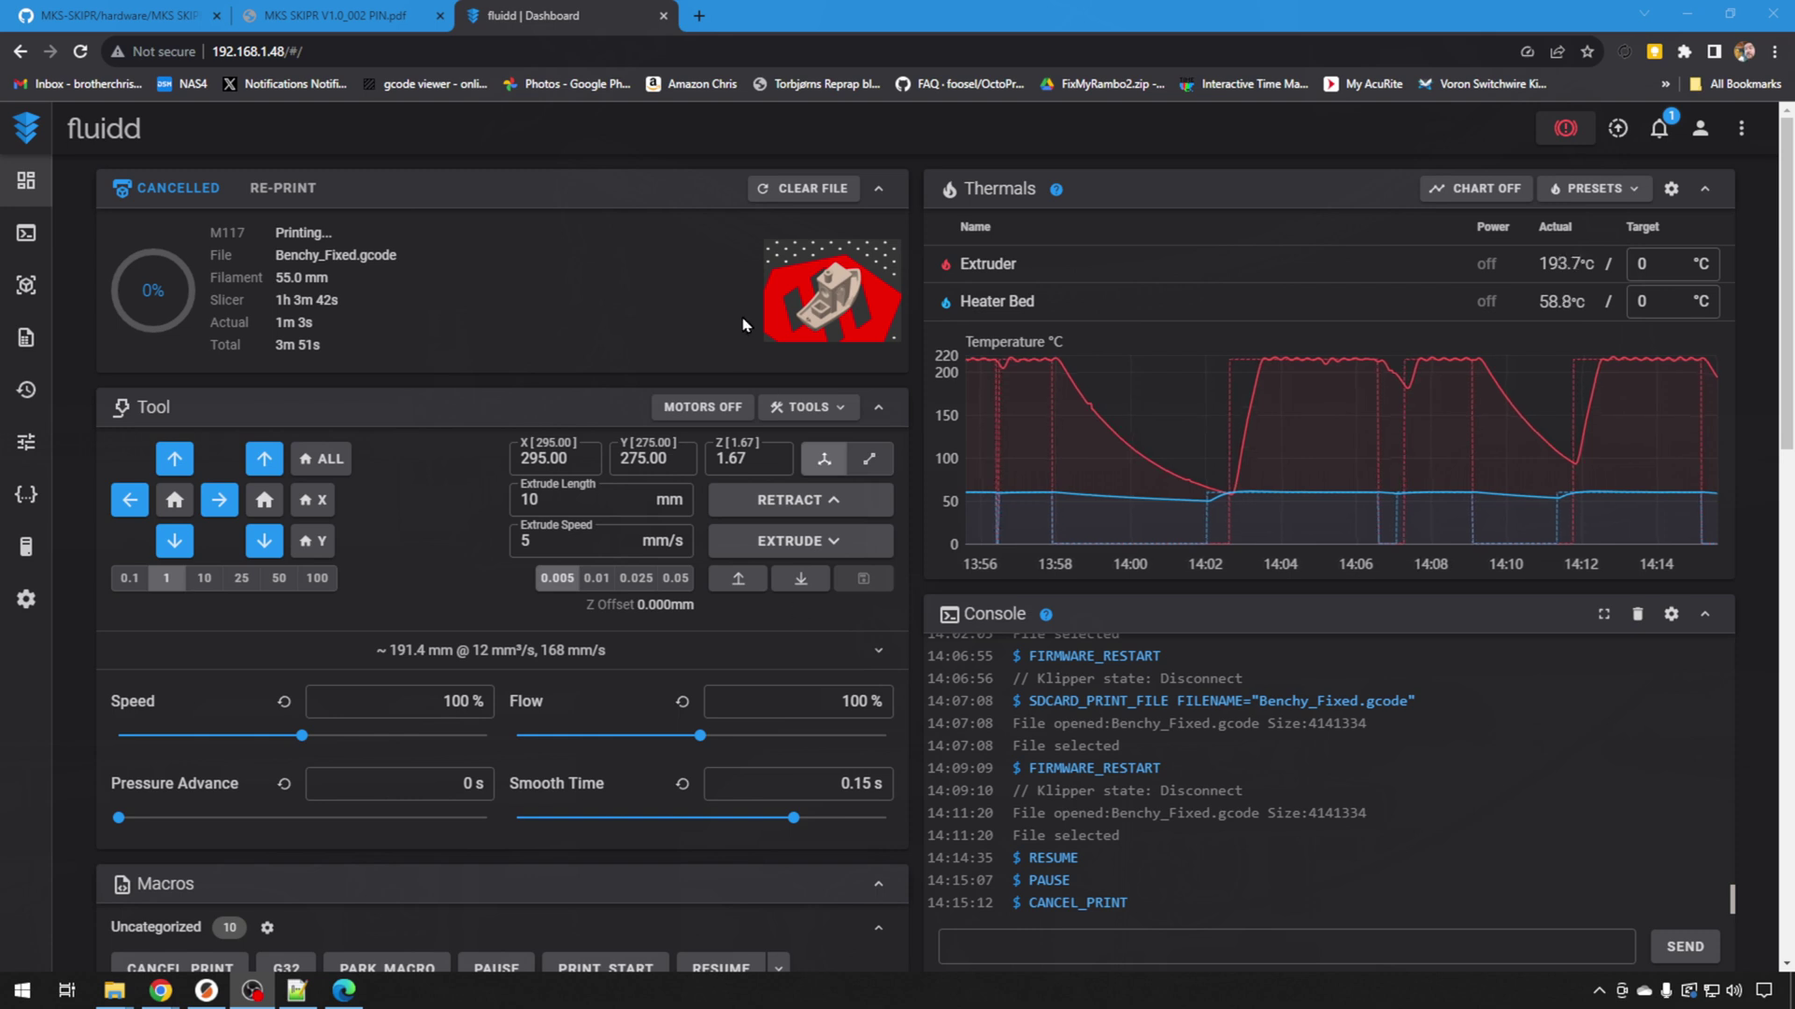
Clear the cancelled print, then open fluidd.cfg and scroll to the RESUME macro
{"action": "left_click", "coordinate": [824, 194]}
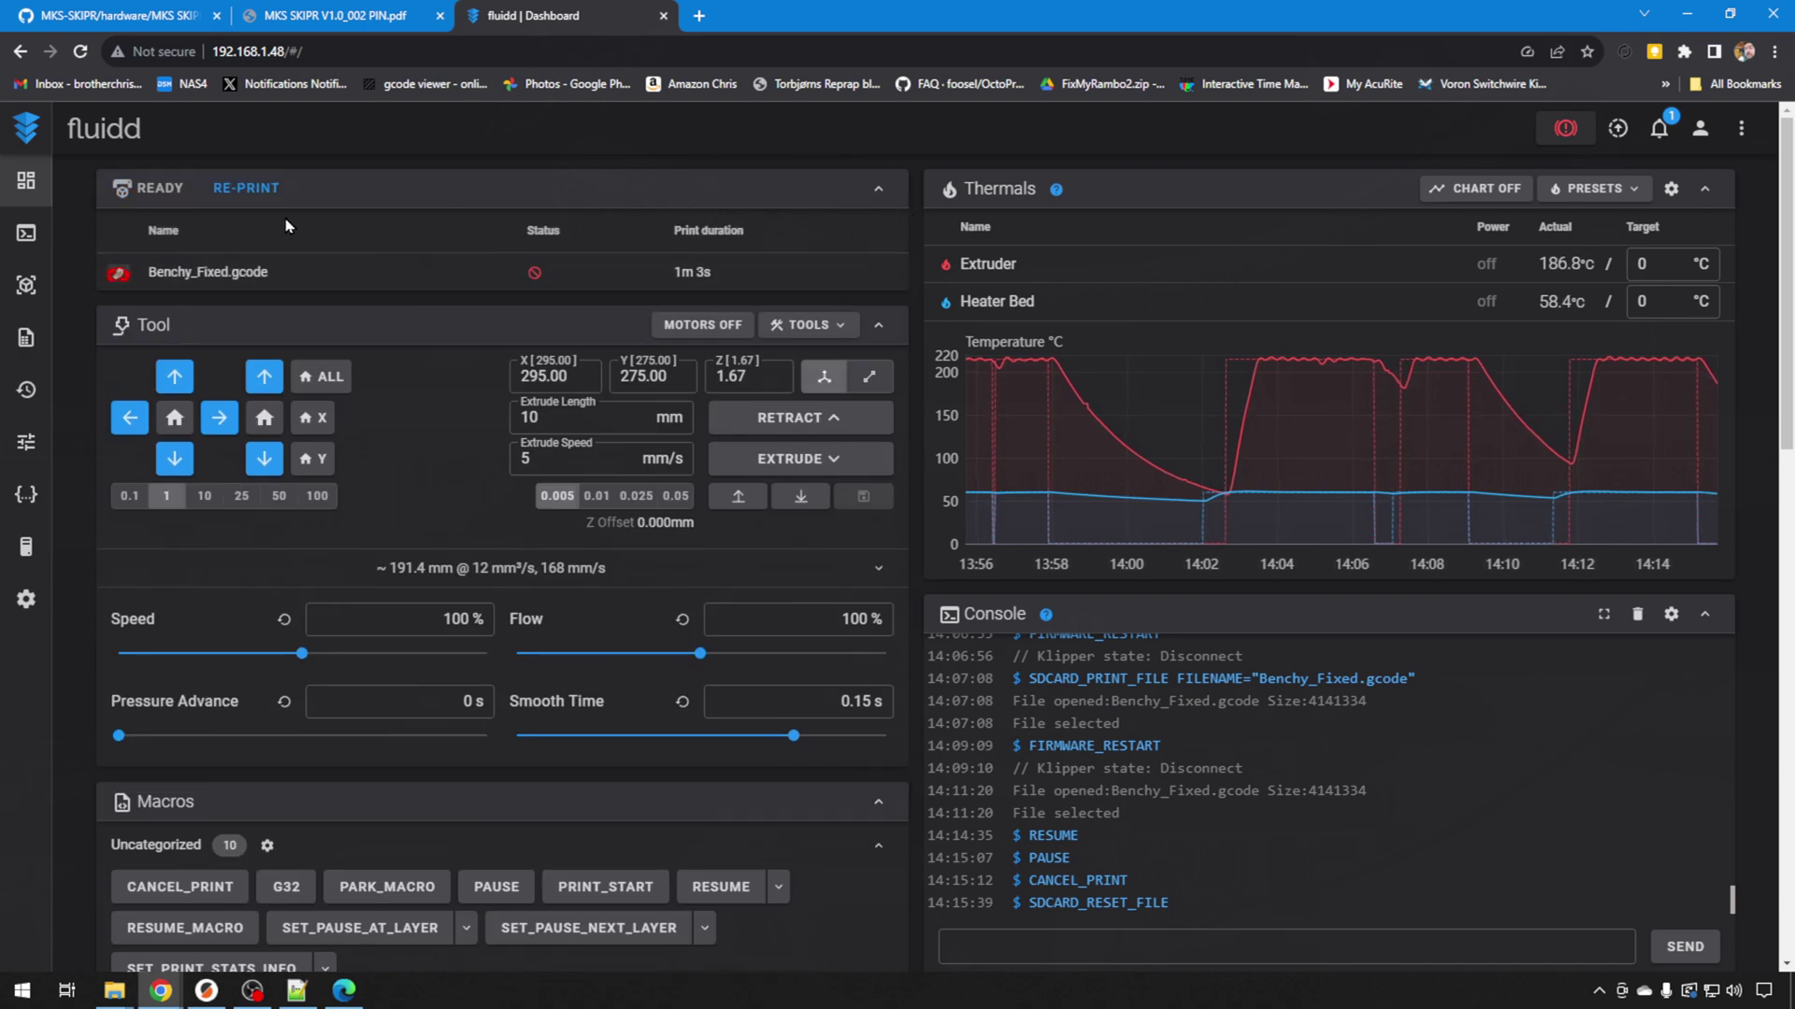
{"action": "left_click", "coordinate": [26, 494]}
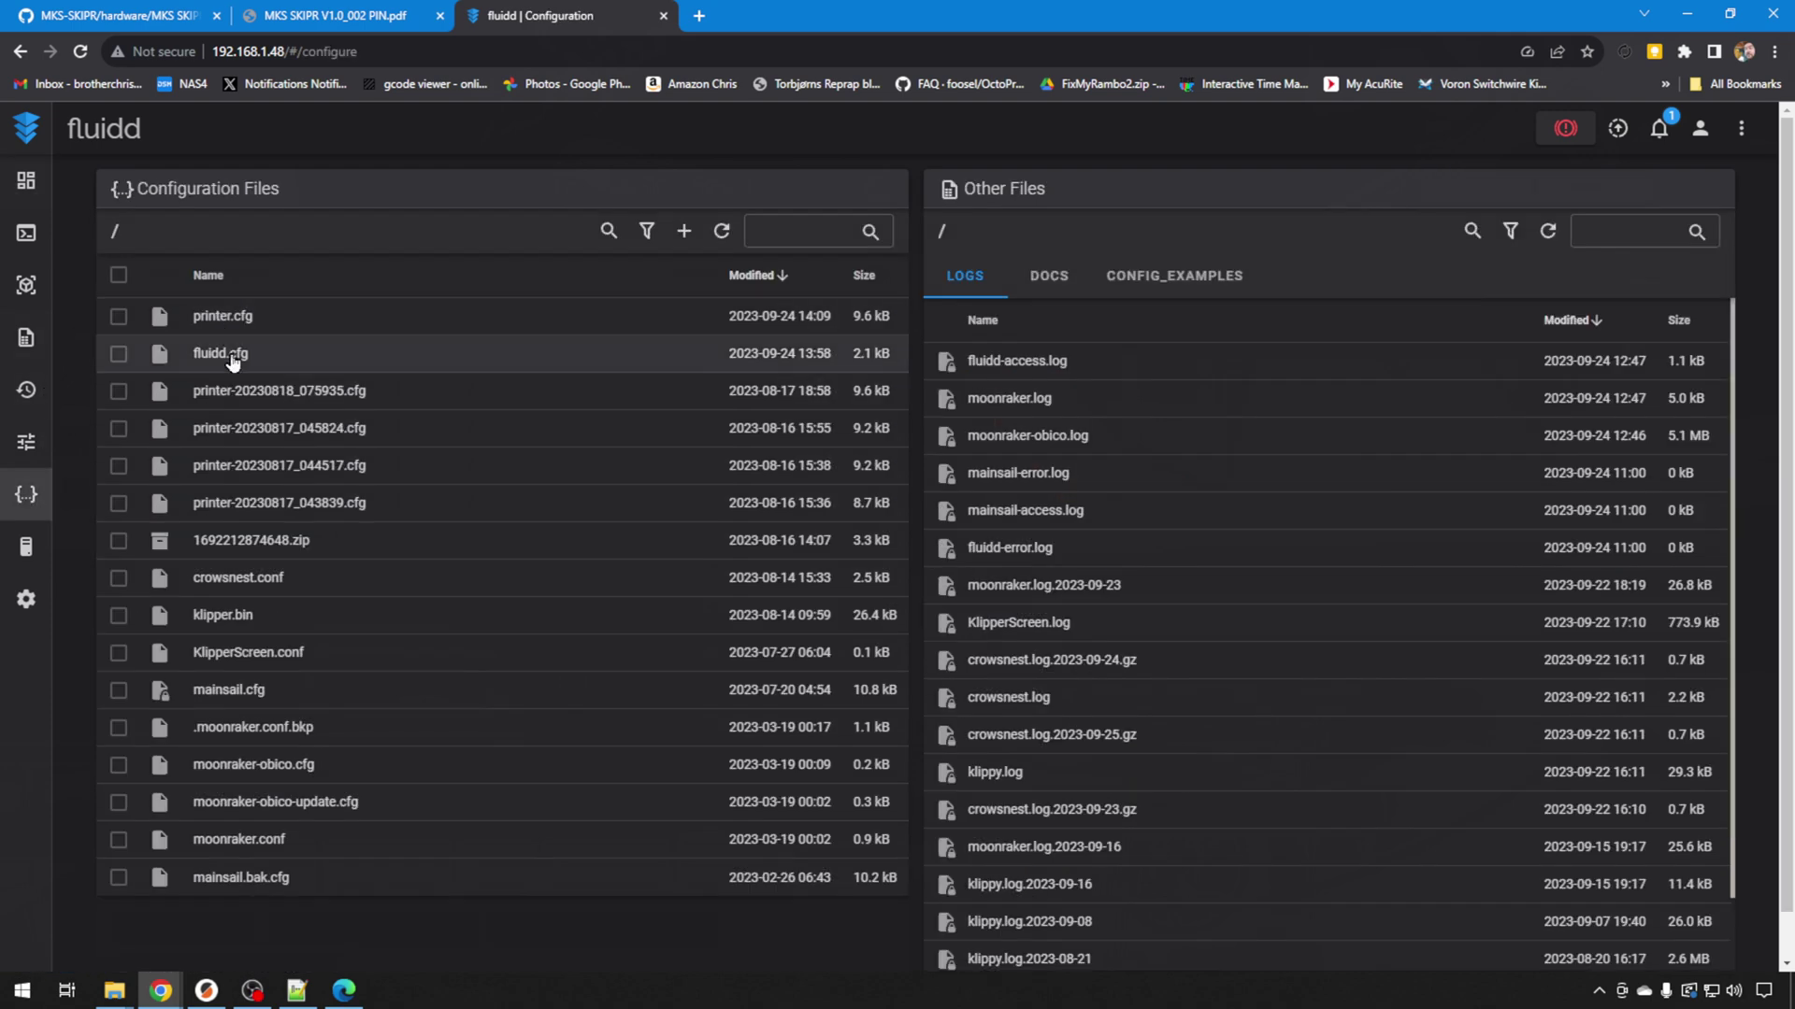
{"action": "left_click", "coordinate": [226, 355]}
{"action": "scroll", "coordinate": [263, 679], "scroll_direction": "down", "scroll_amount": 2}
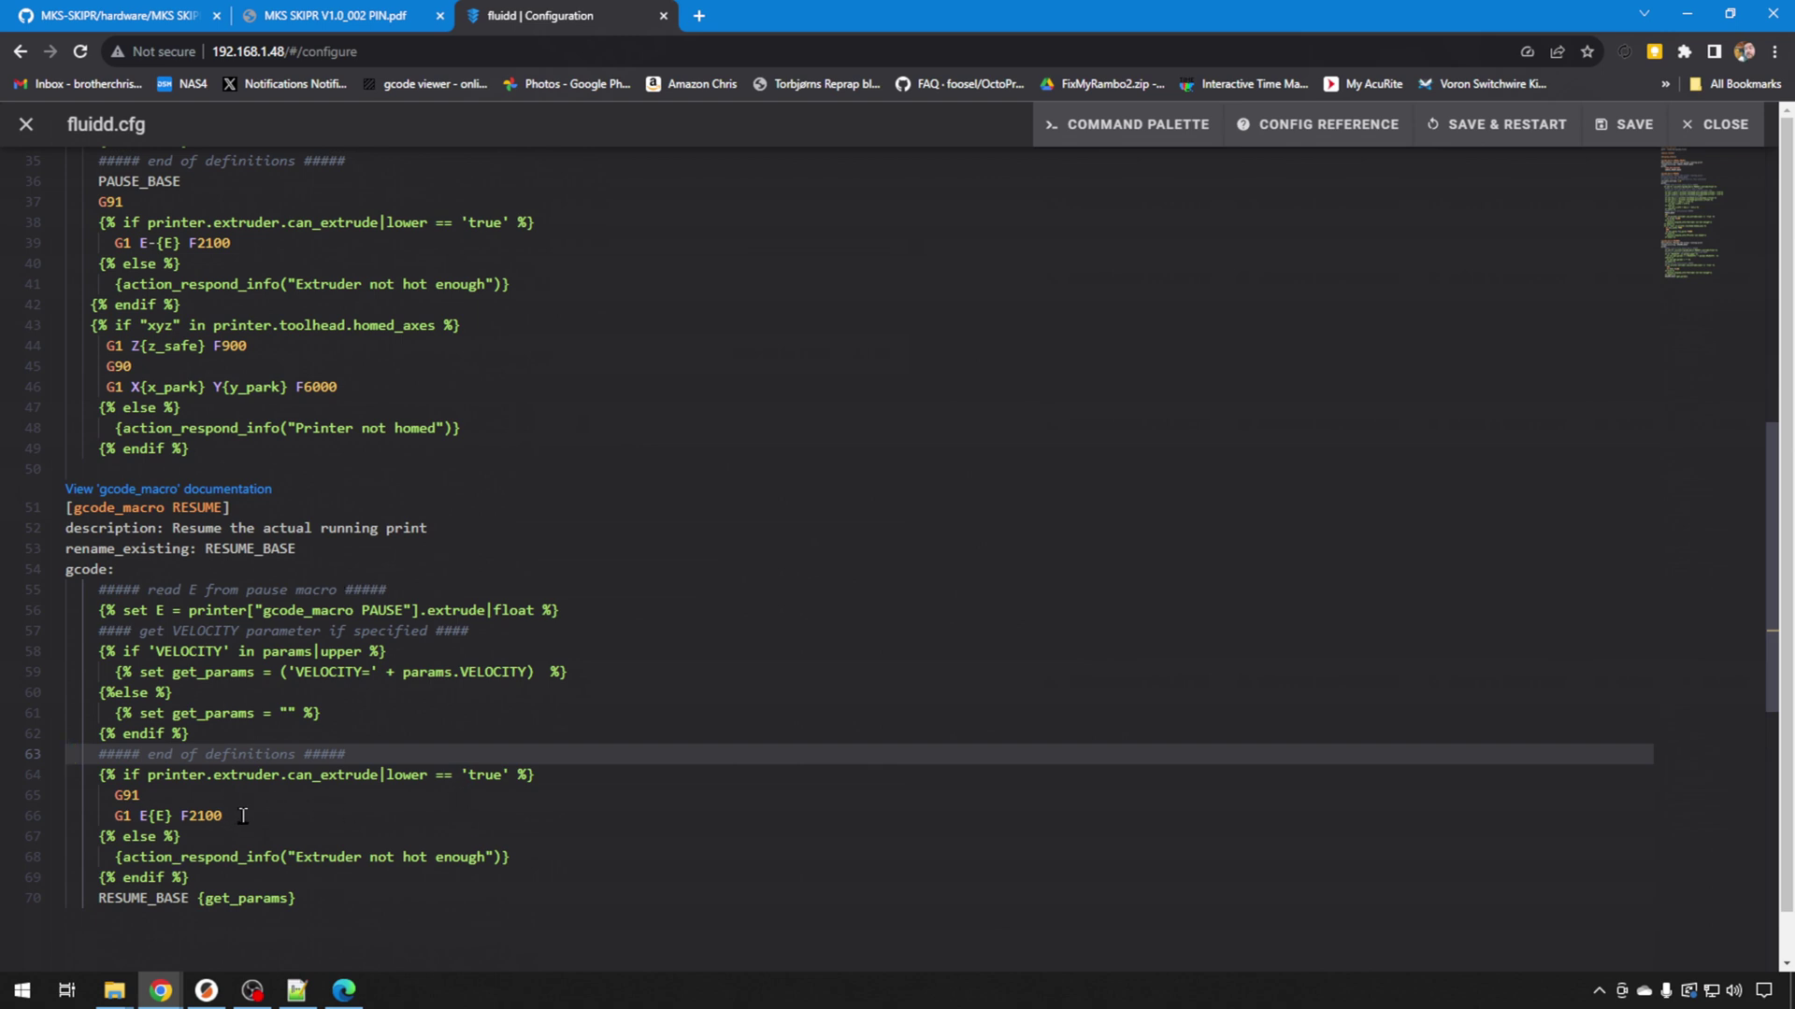
{"action": "scroll", "coordinate": [423, 799], "scroll_direction": "up", "scroll_amount": 3}
{"action": "scroll", "coordinate": [432, 740], "scroll_direction": "up", "scroll_amount": 3}
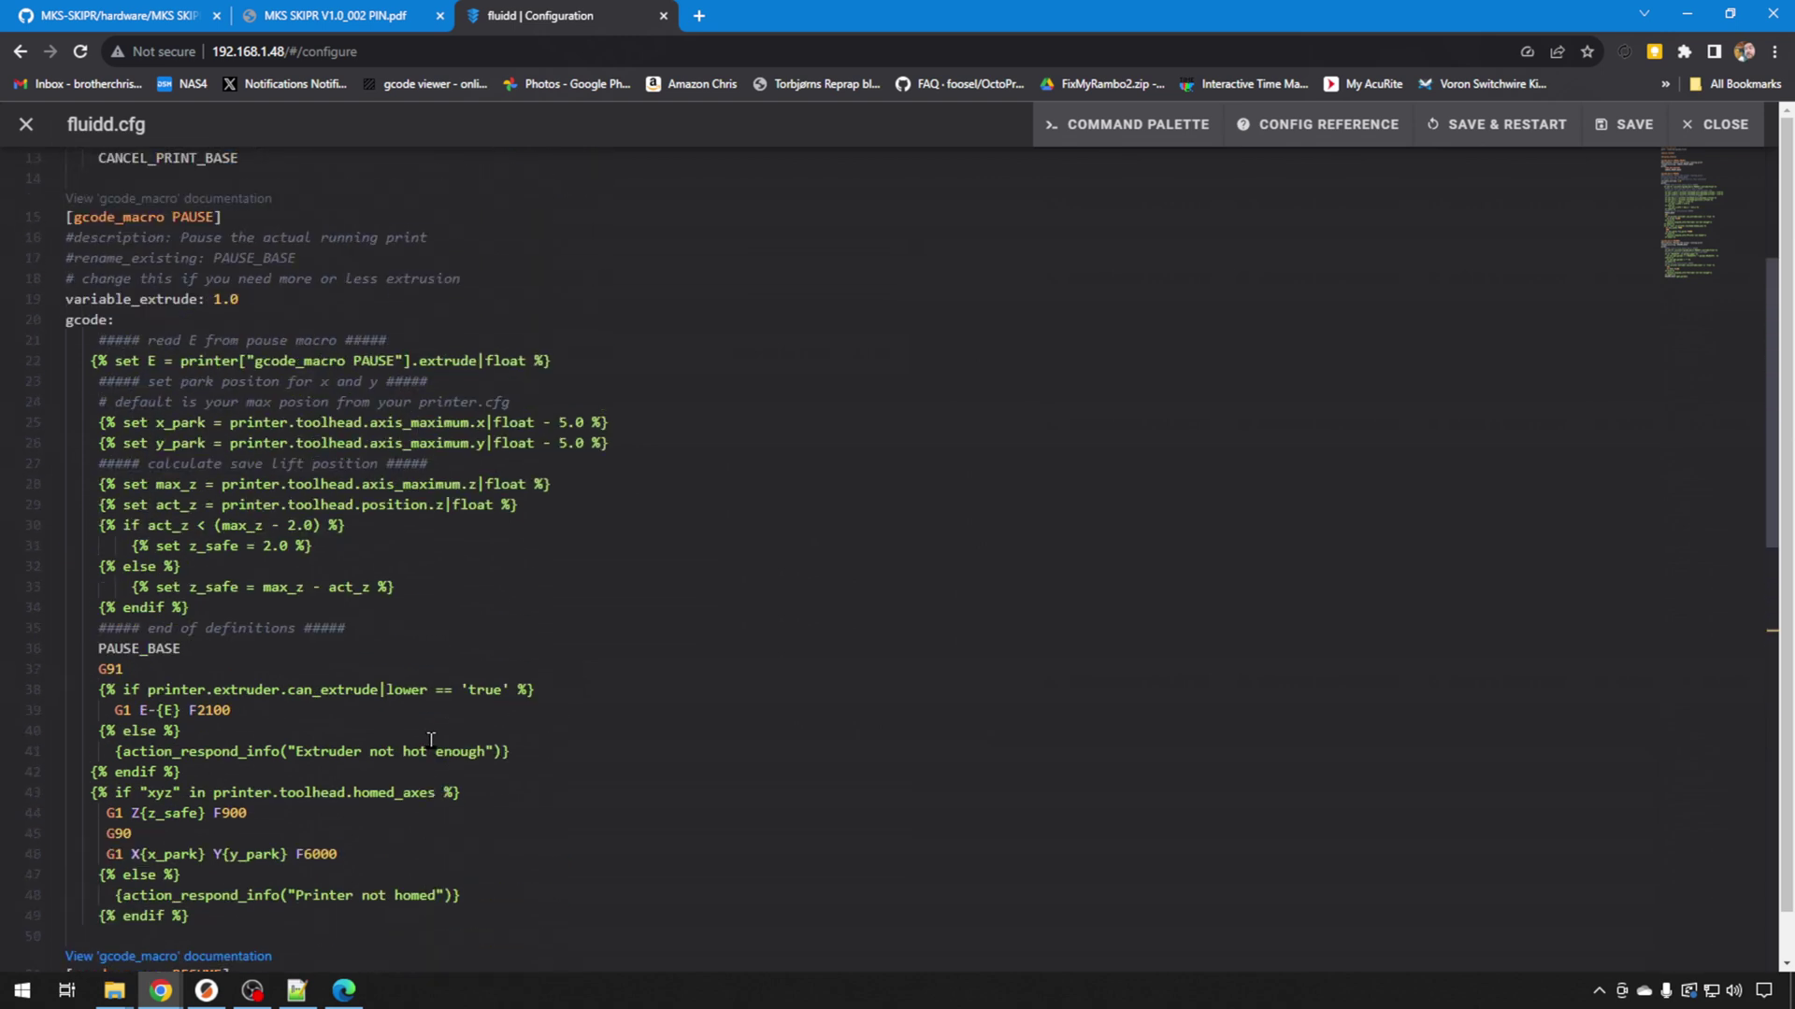
{"action": "scroll", "coordinate": [431, 743], "scroll_direction": "down", "scroll_amount": 8}
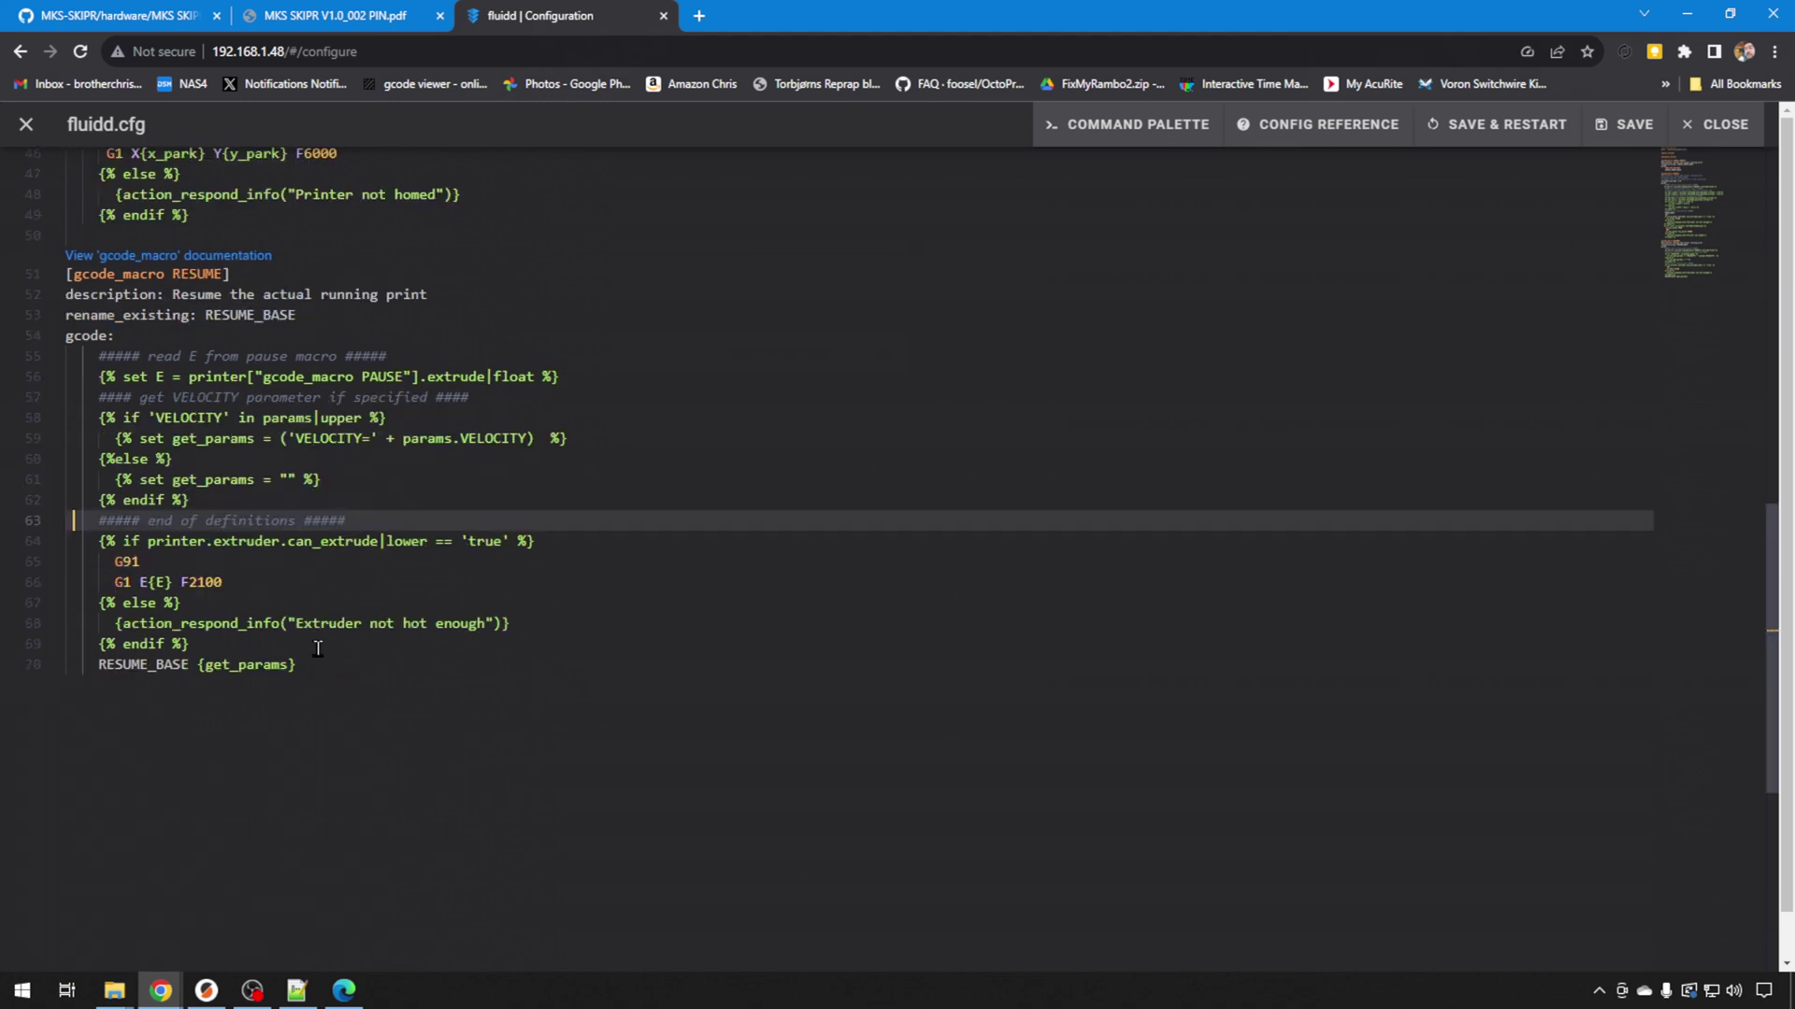